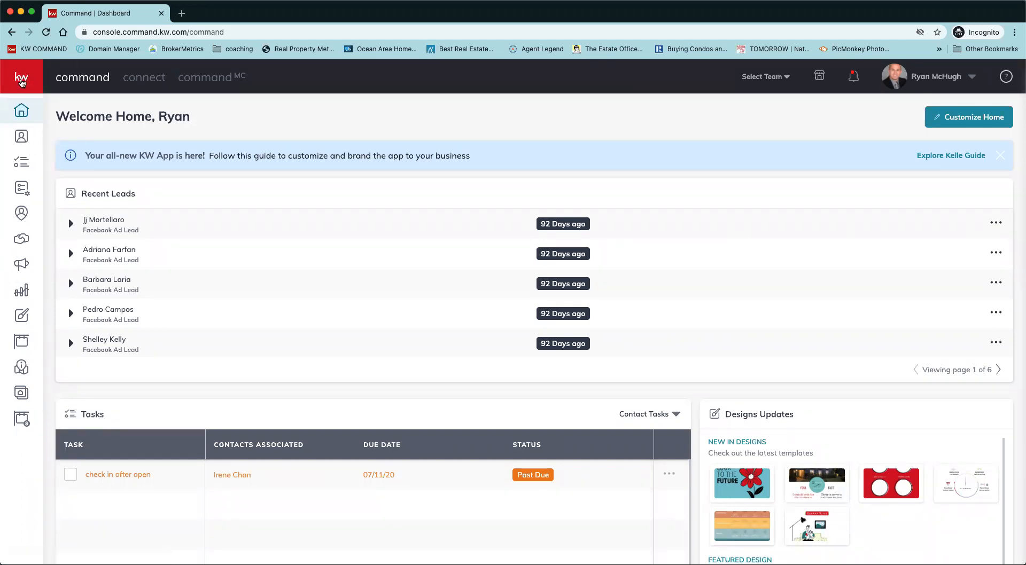
Open the configured agent website from Consumer > Agent Site Pages in a new tab.
{"action": "left_click", "coordinate": [21, 80]}
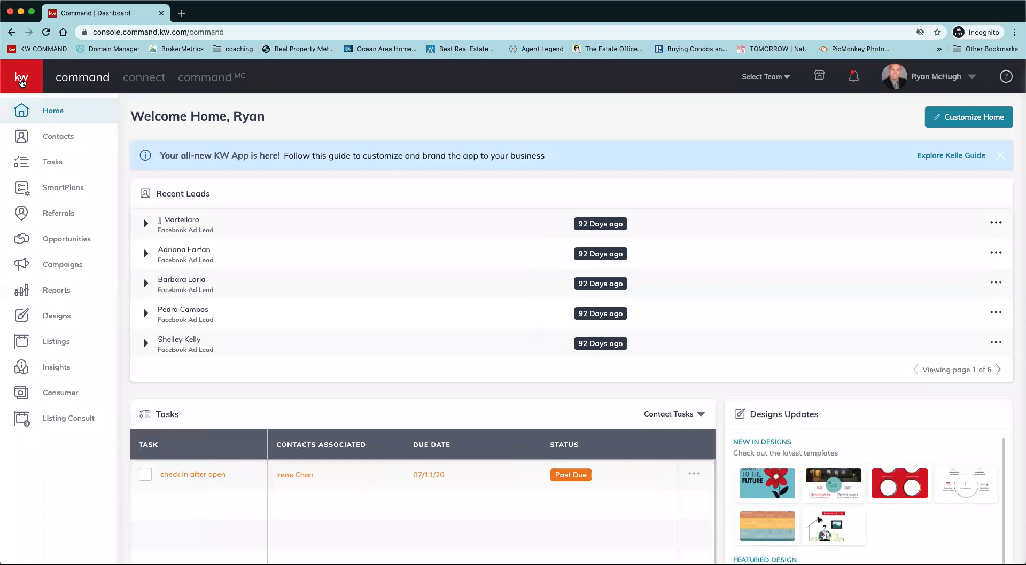
{"action": "left_click", "coordinate": [61, 395]}
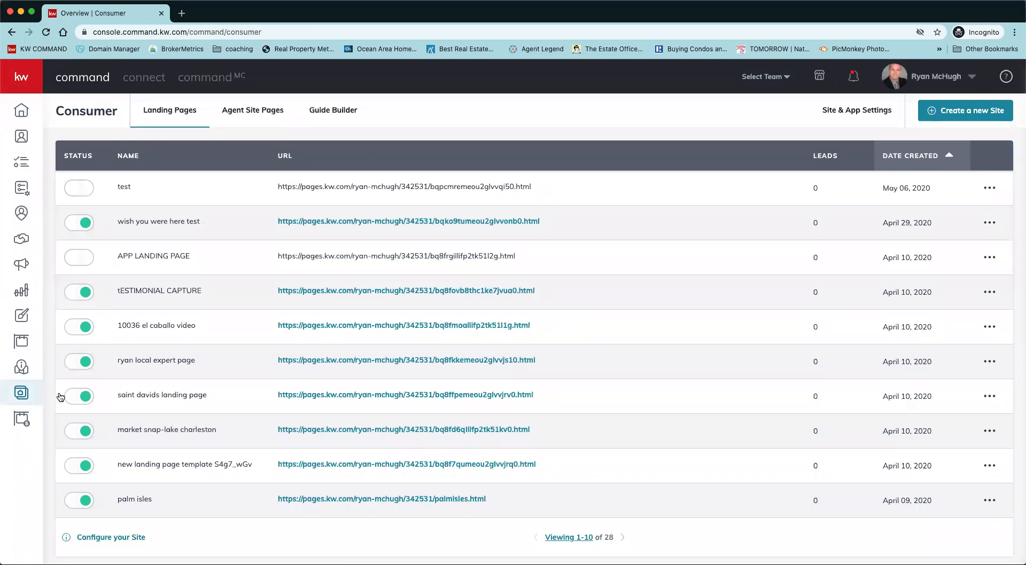
{"action": "left_click", "coordinate": [246, 118]}
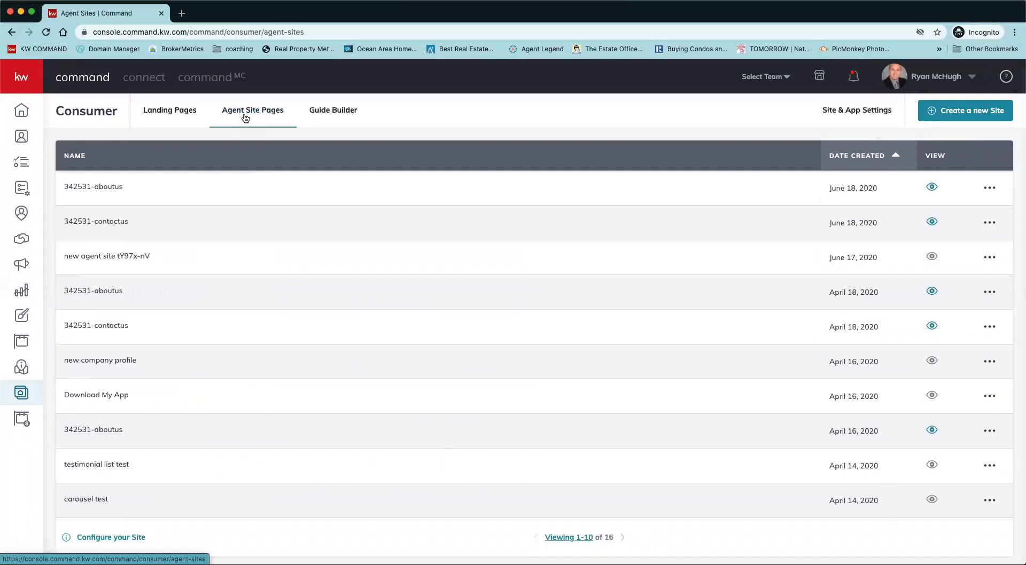
{"action": "left_click", "coordinate": [579, 157]}
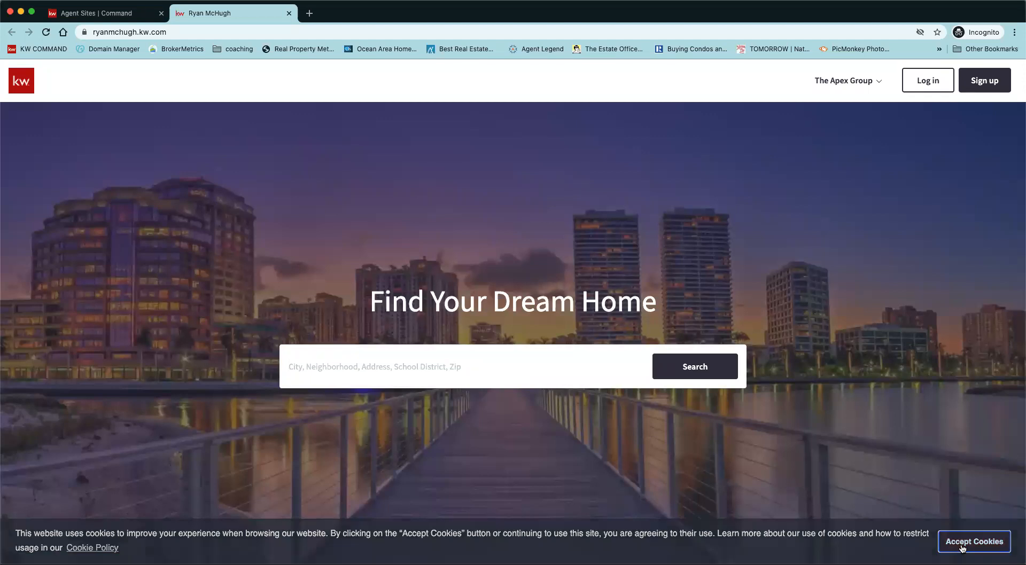
Accept the website's cookie notice and scroll through the site's home page.
{"action": "left_click", "coordinate": [962, 543]}
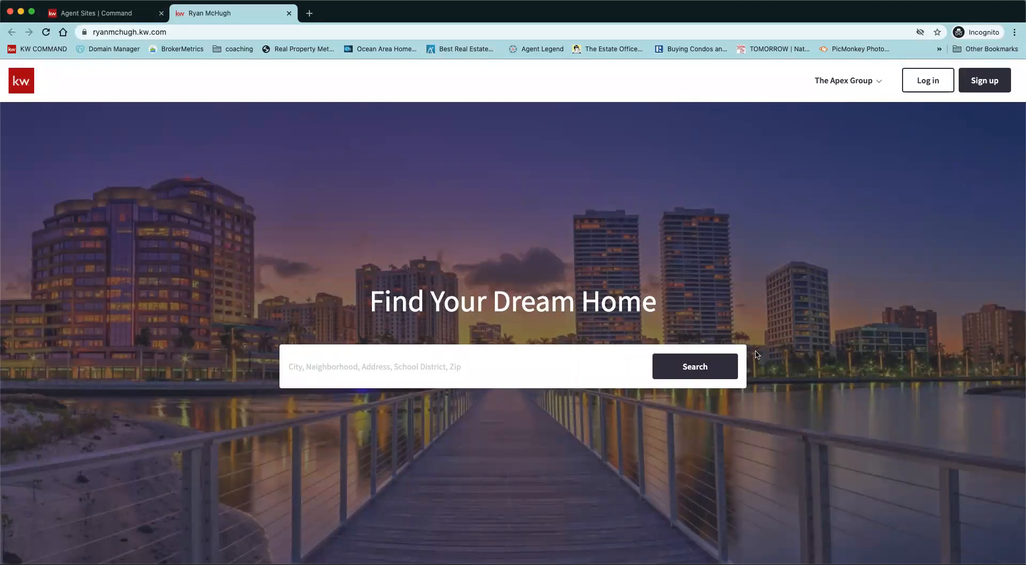
{"action": "scroll", "coordinate": [552, 424], "scroll_direction": "down", "scroll_amount": 8}
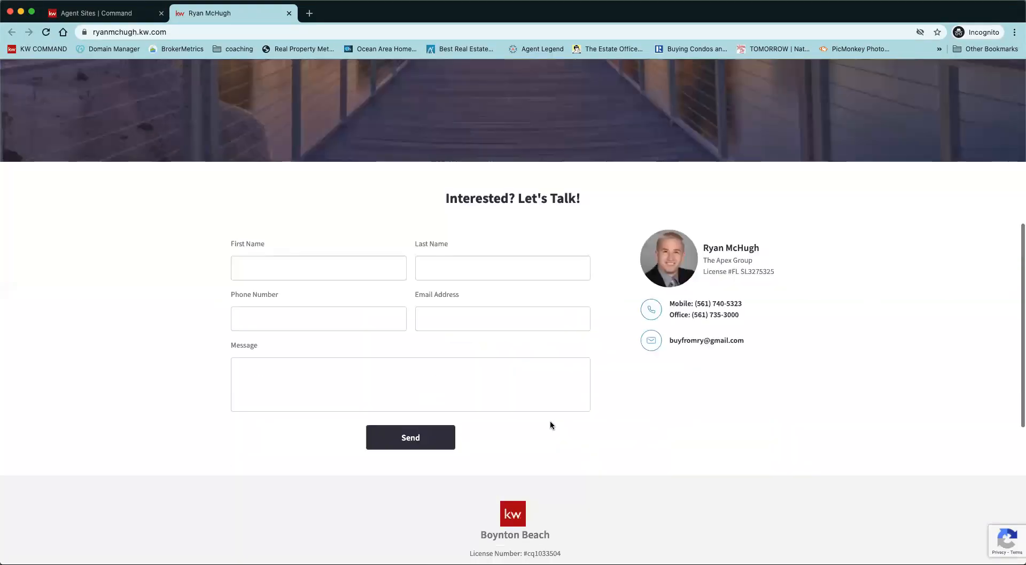
{"action": "scroll", "coordinate": [646, 332], "scroll_direction": "down", "scroll_amount": 6}
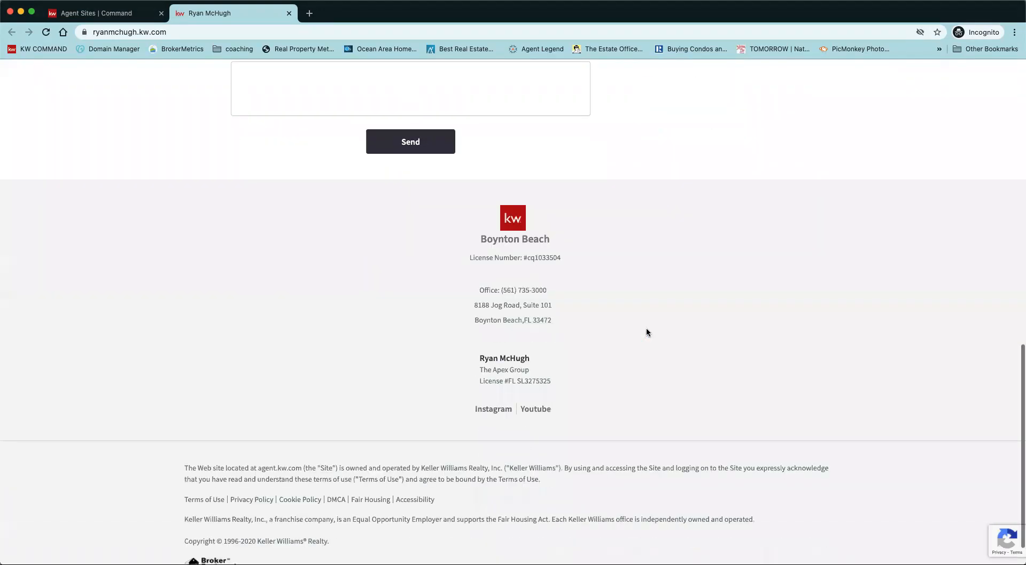
{"action": "scroll", "coordinate": [647, 332], "scroll_direction": "up", "scroll_amount": 15}
Open and close The Apex Group page menu, then go back to the Agent Site Pages list.
{"action": "left_click", "coordinate": [876, 83]}
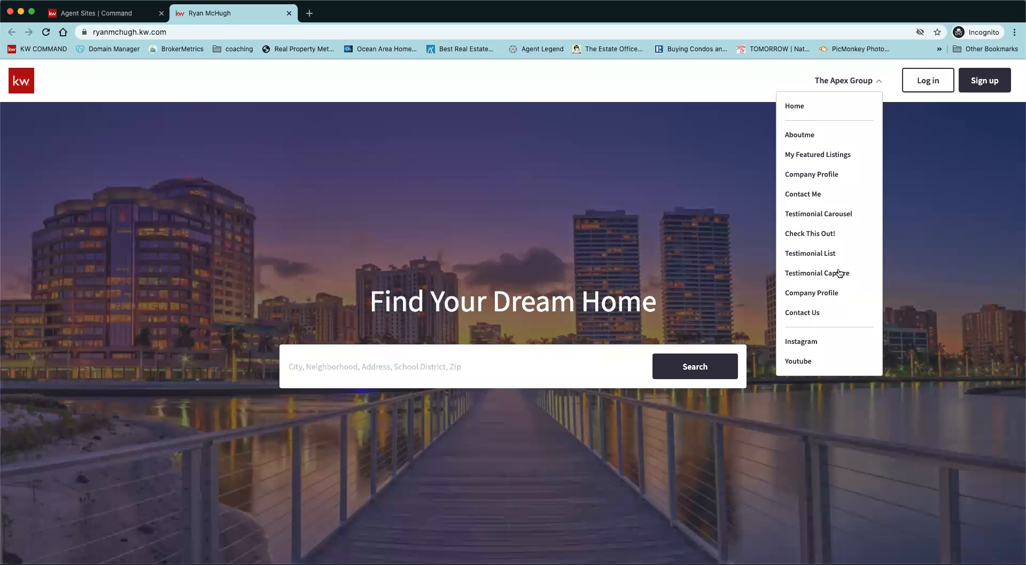
{"action": "left_click", "coordinate": [952, 282]}
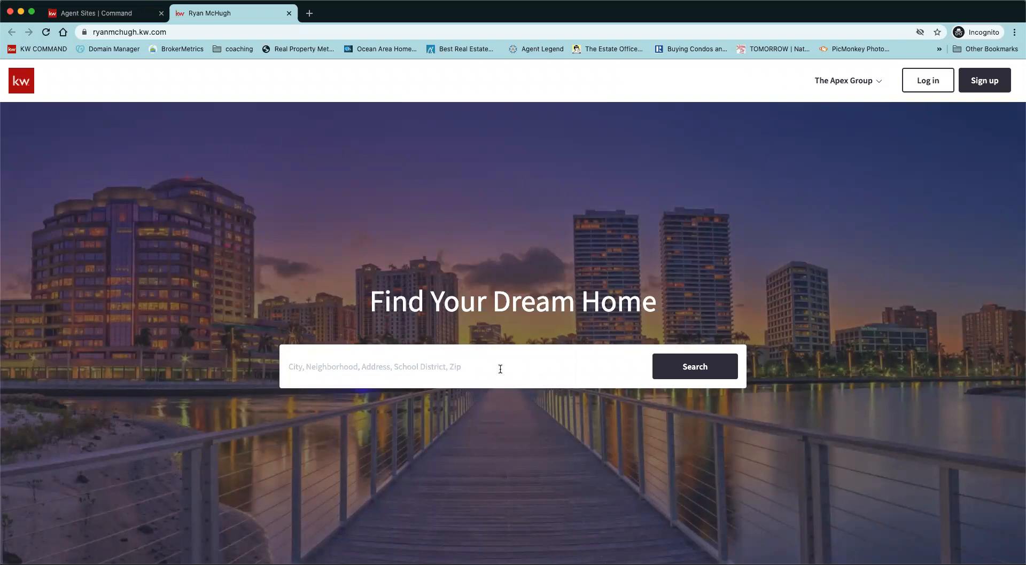
{"action": "left_click", "coordinate": [97, 16]}
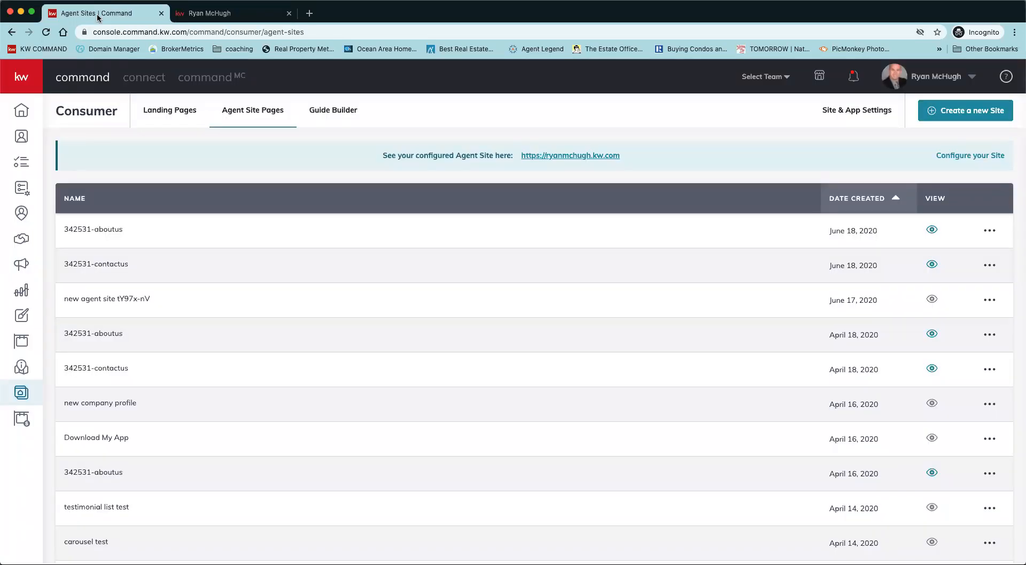
Show the Consumer Landing Pages list with its 28 pages.
{"action": "left_click", "coordinate": [164, 114]}
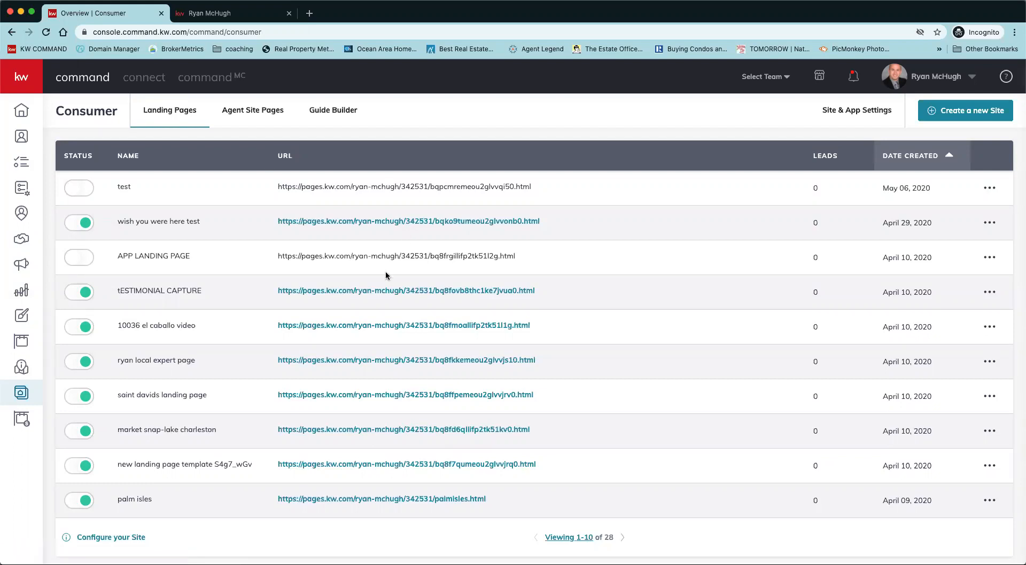
{"action": "left_click", "coordinate": [368, 327]}
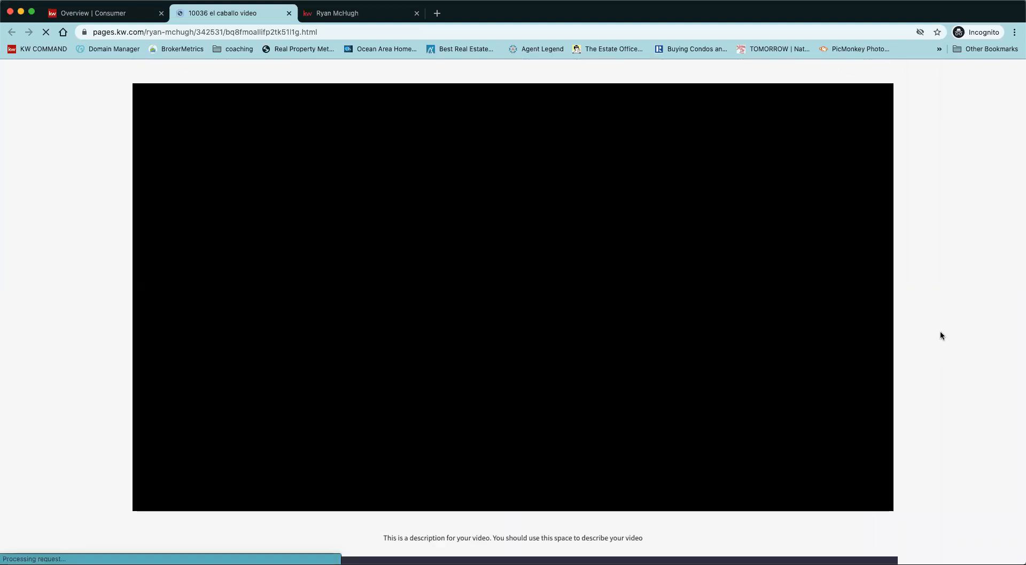
{"action": "scroll", "coordinate": [940, 336], "scroll_direction": "up", "scroll_amount": 2}
{"action": "scroll", "coordinate": [941, 336], "scroll_direction": "down", "scroll_amount": 2}
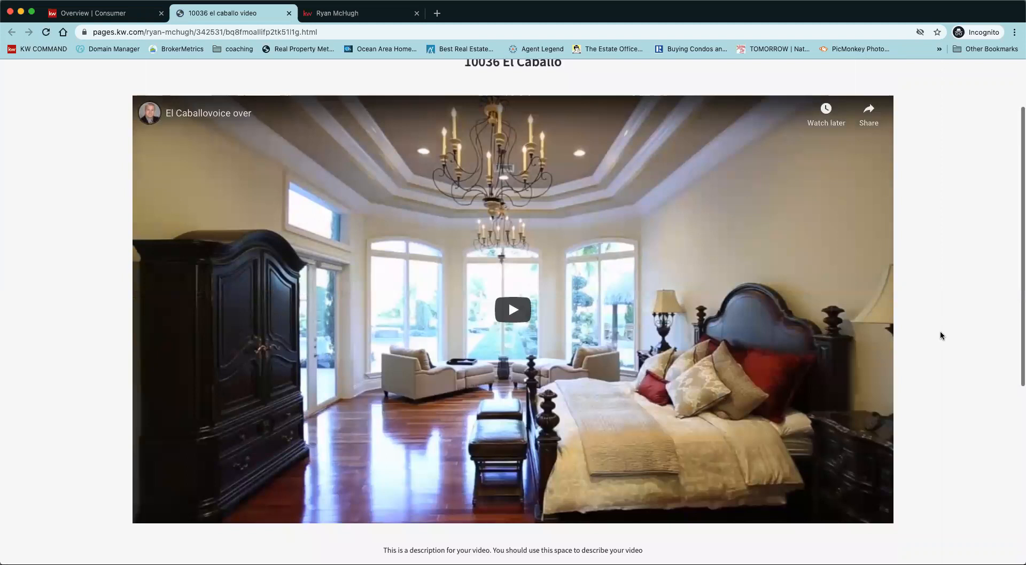
{"action": "scroll", "coordinate": [940, 335], "scroll_direction": "down", "scroll_amount": 1}
{"action": "scroll", "coordinate": [940, 336], "scroll_direction": "up", "scroll_amount": 3}
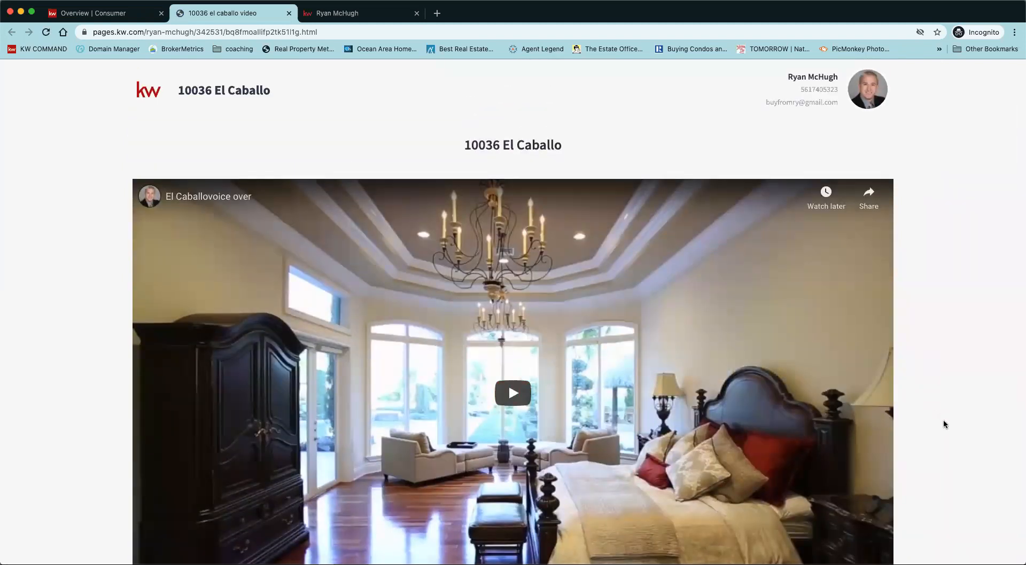
{"action": "scroll", "coordinate": [943, 424], "scroll_direction": "down", "scroll_amount": 6}
{"action": "scroll", "coordinate": [943, 424], "scroll_direction": "down", "scroll_amount": 2}
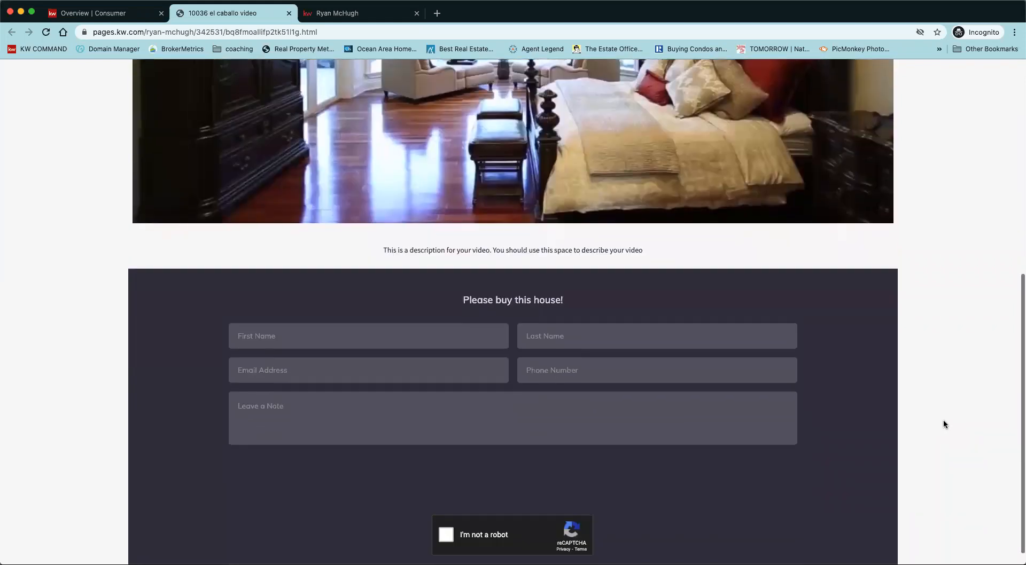
{"action": "scroll", "coordinate": [944, 424], "scroll_direction": "up", "scroll_amount": 8}
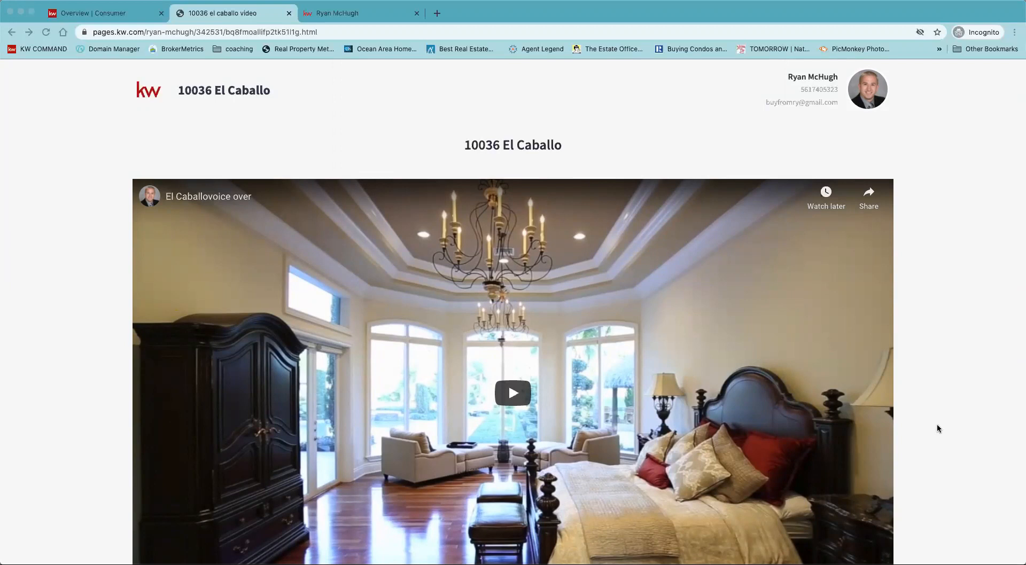
{"action": "scroll", "coordinate": [937, 428], "scroll_direction": "down", "scroll_amount": 2}
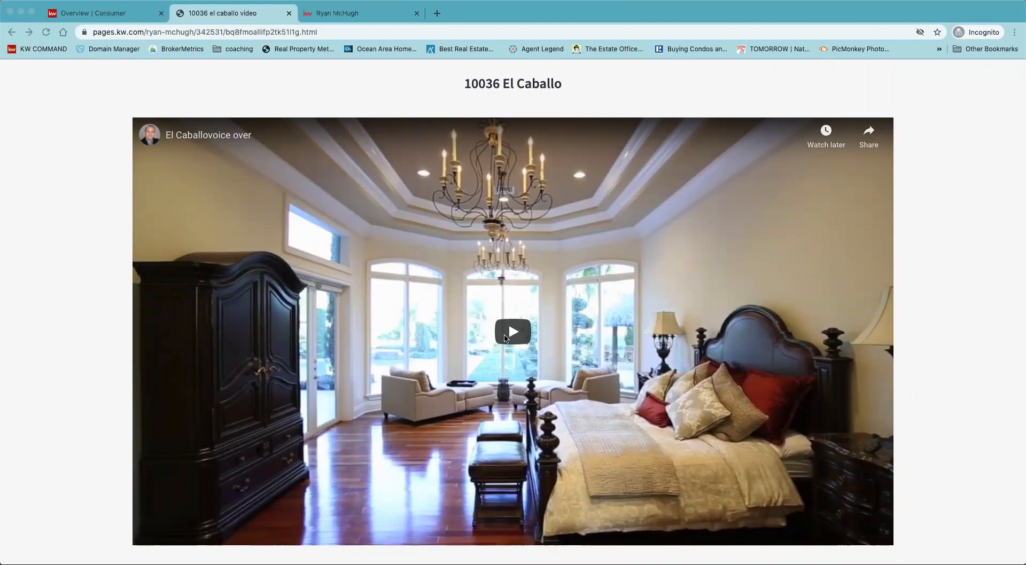
{"action": "scroll", "coordinate": [970, 433], "scroll_direction": "down", "scroll_amount": 5}
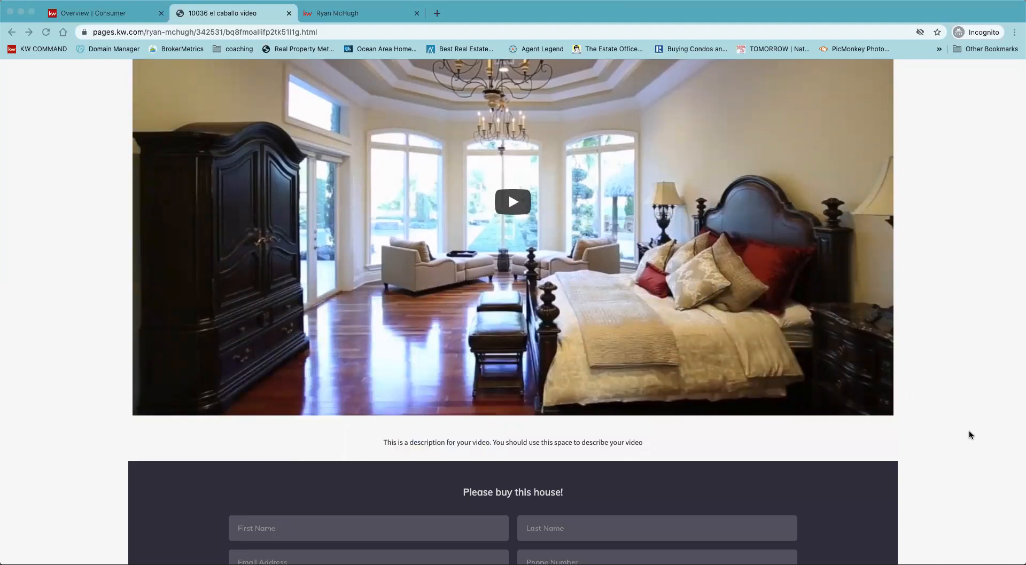
{"action": "scroll", "coordinate": [969, 431], "scroll_direction": "down", "scroll_amount": 8}
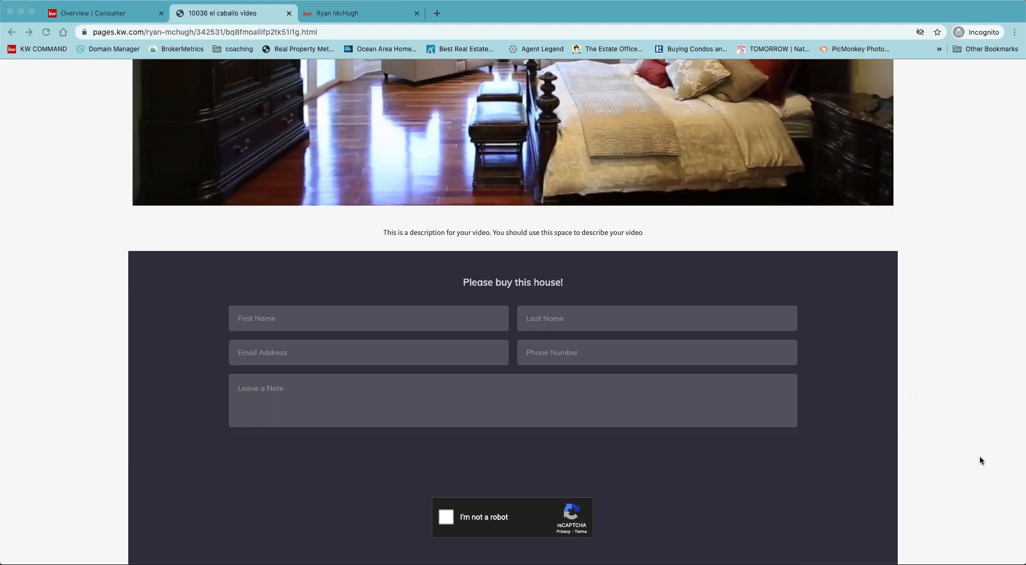
{"action": "scroll", "coordinate": [980, 460], "scroll_direction": "up", "scroll_amount": 8}
{"action": "scroll", "coordinate": [981, 460], "scroll_direction": "down", "scroll_amount": 1}
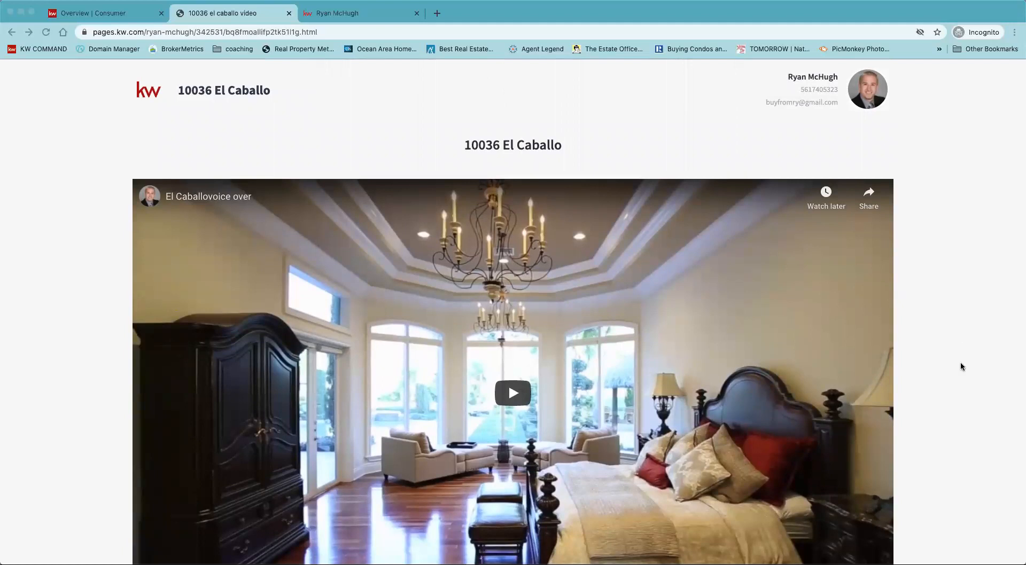
{"action": "scroll", "coordinate": [960, 366], "scroll_direction": "down", "scroll_amount": 1}
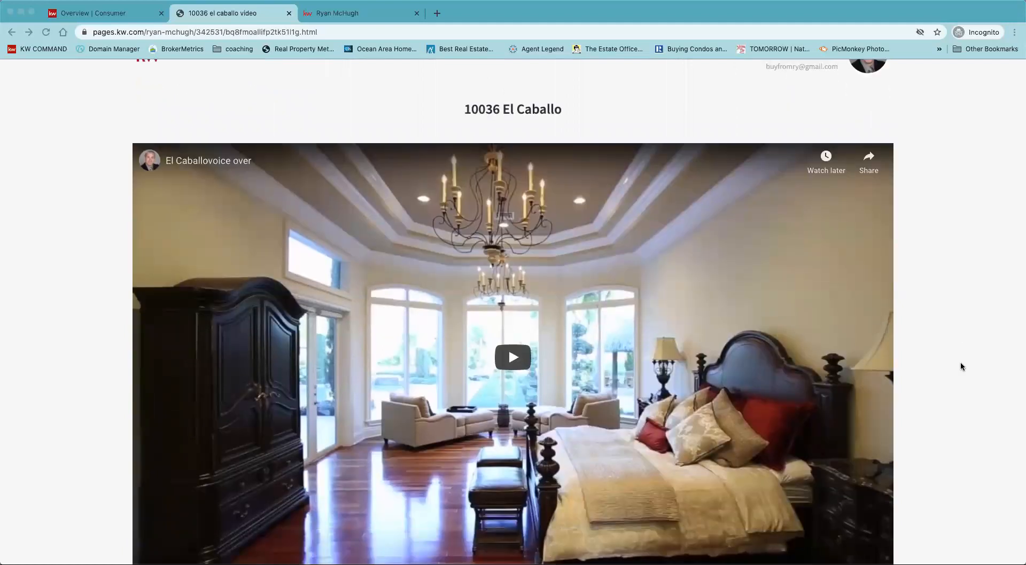
{"action": "scroll", "coordinate": [960, 366], "scroll_direction": "down", "scroll_amount": 3}
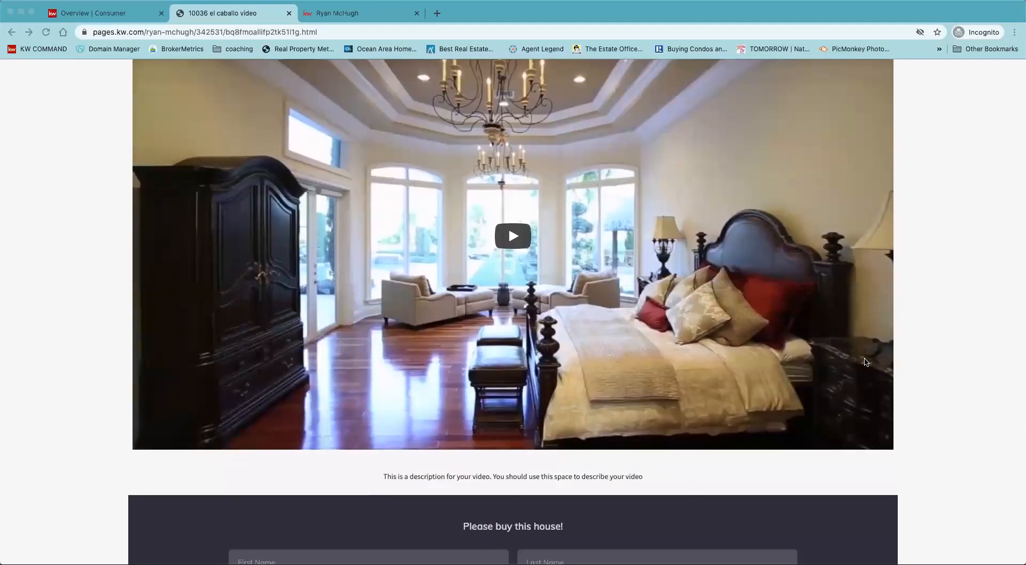
{"action": "scroll", "coordinate": [919, 394], "scroll_direction": "down", "scroll_amount": 5}
{"action": "scroll", "coordinate": [920, 395], "scroll_direction": "down", "scroll_amount": 1}
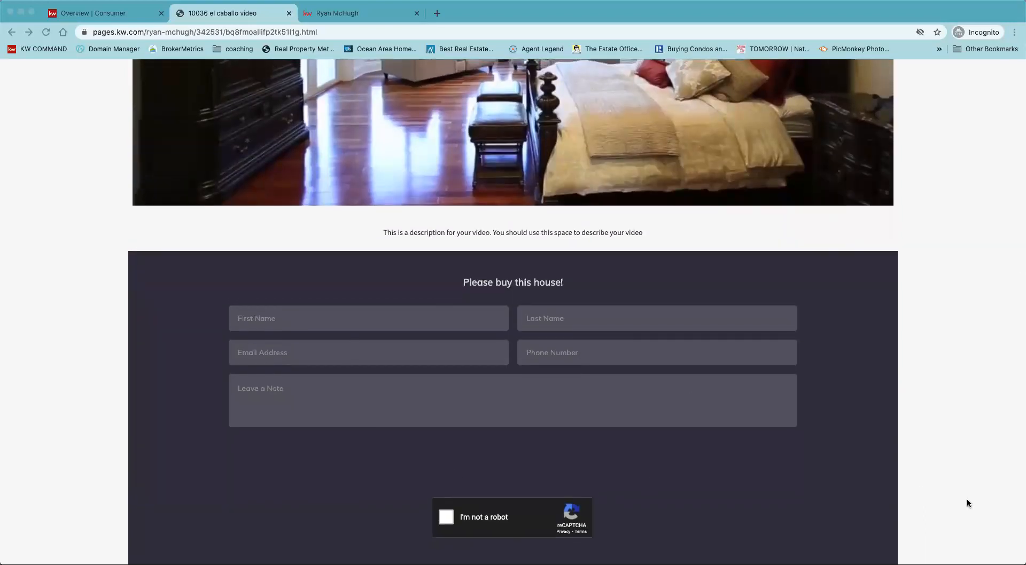
{"action": "scroll", "coordinate": [967, 502], "scroll_direction": "up", "scroll_amount": 10}
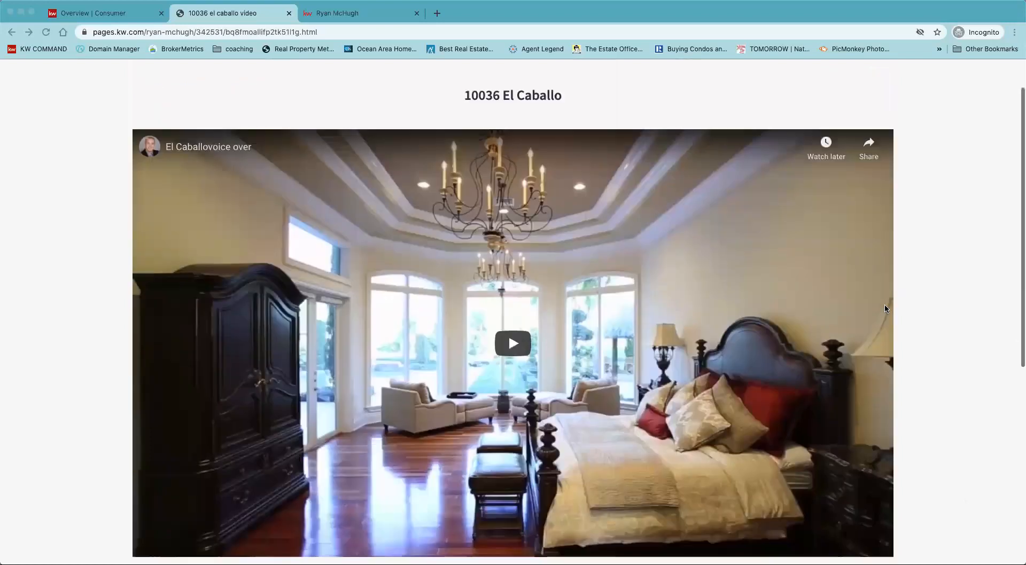
{"action": "scroll", "coordinate": [885, 308], "scroll_direction": "down", "scroll_amount": 2}
{"action": "scroll", "coordinate": [985, 435], "scroll_direction": "down", "scroll_amount": 4}
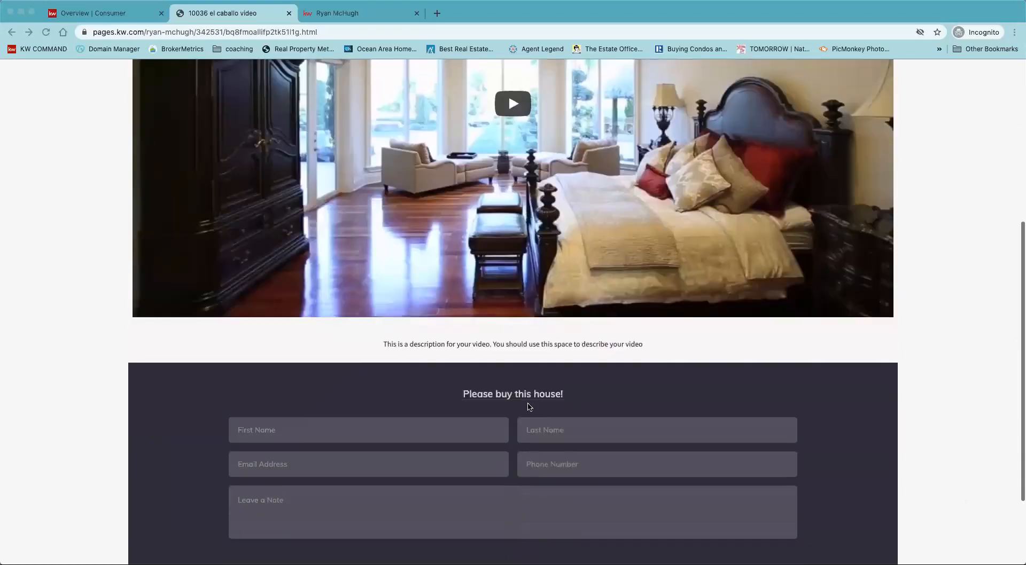
{"action": "scroll", "coordinate": [528, 407], "scroll_direction": "down", "scroll_amount": 1}
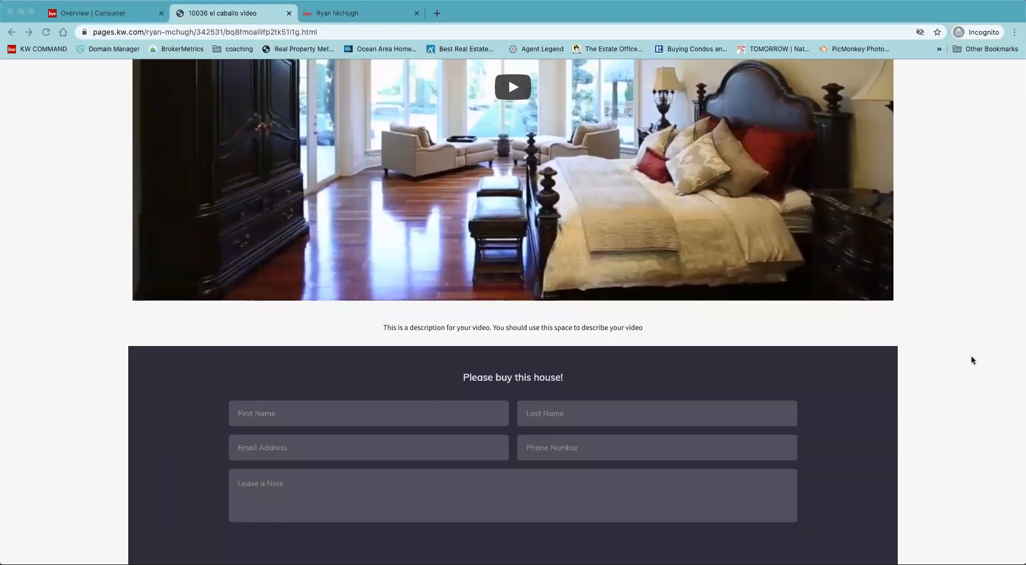
{"action": "scroll", "coordinate": [970, 359], "scroll_direction": "up", "scroll_amount": 6}
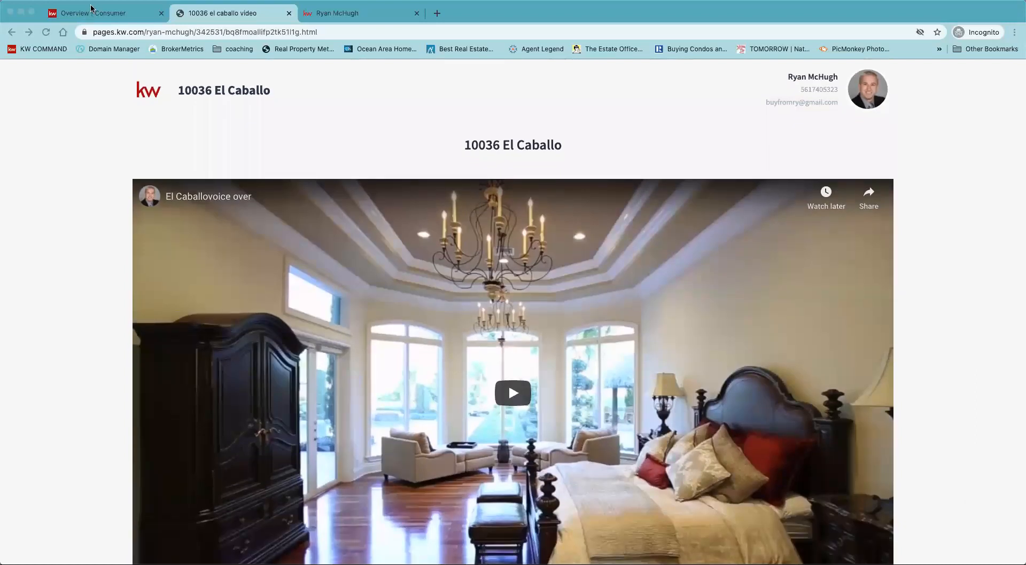
{"action": "left_click", "coordinate": [91, 6]}
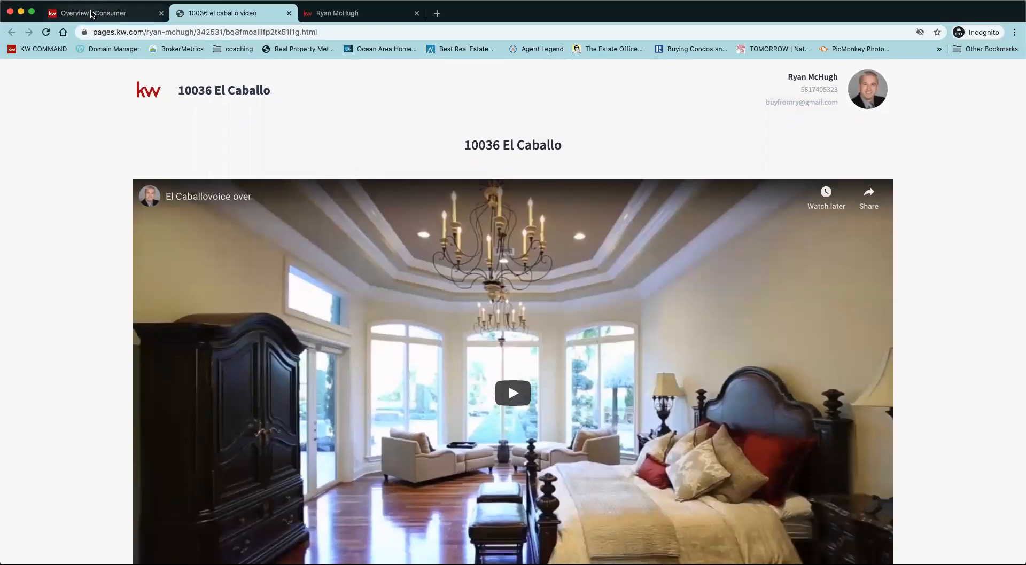
{"action": "left_click", "coordinate": [91, 13]}
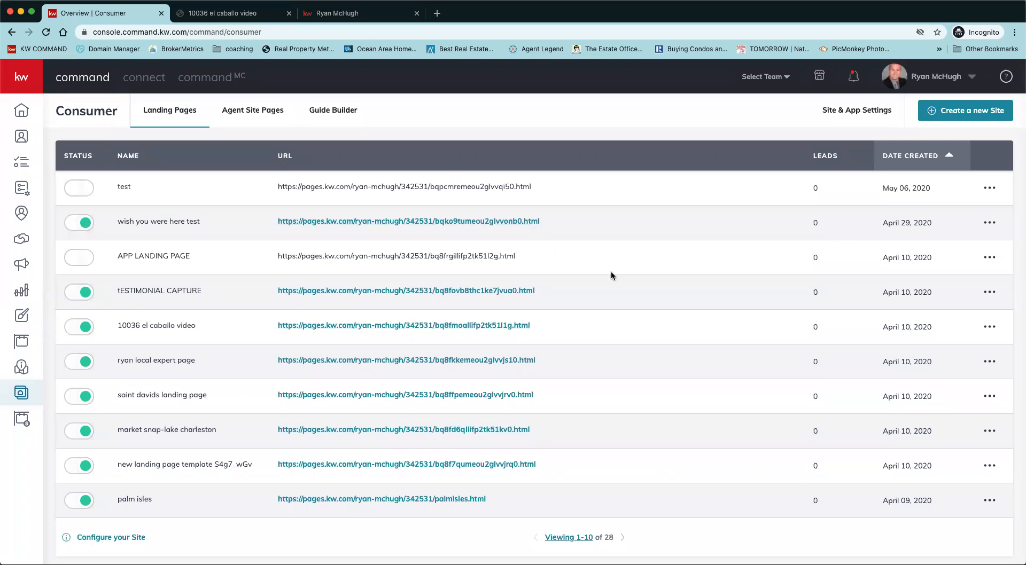
{"action": "scroll", "coordinate": [645, 302], "scroll_direction": "down", "scroll_amount": 1}
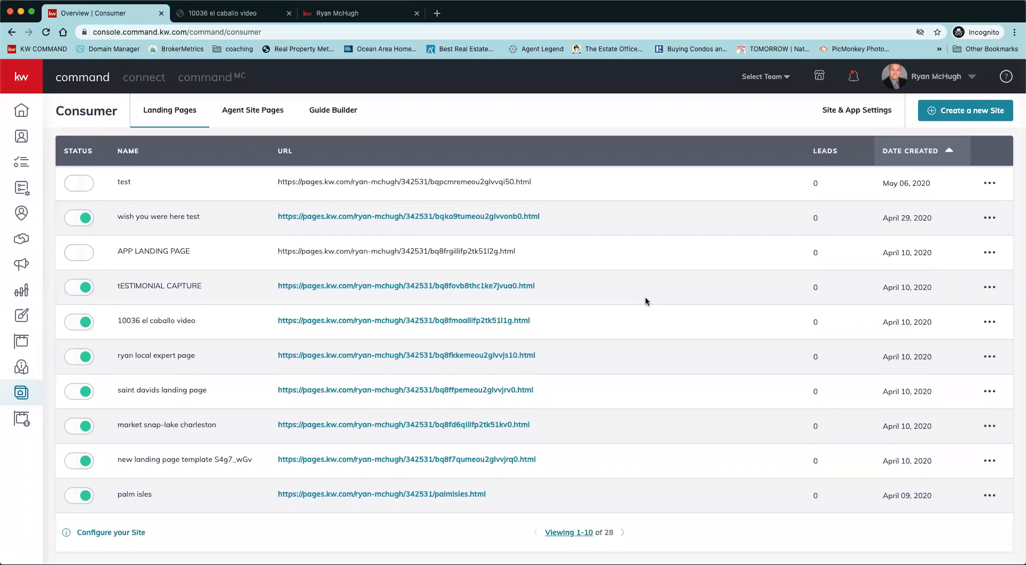
{"action": "left_click", "coordinate": [422, 393]}
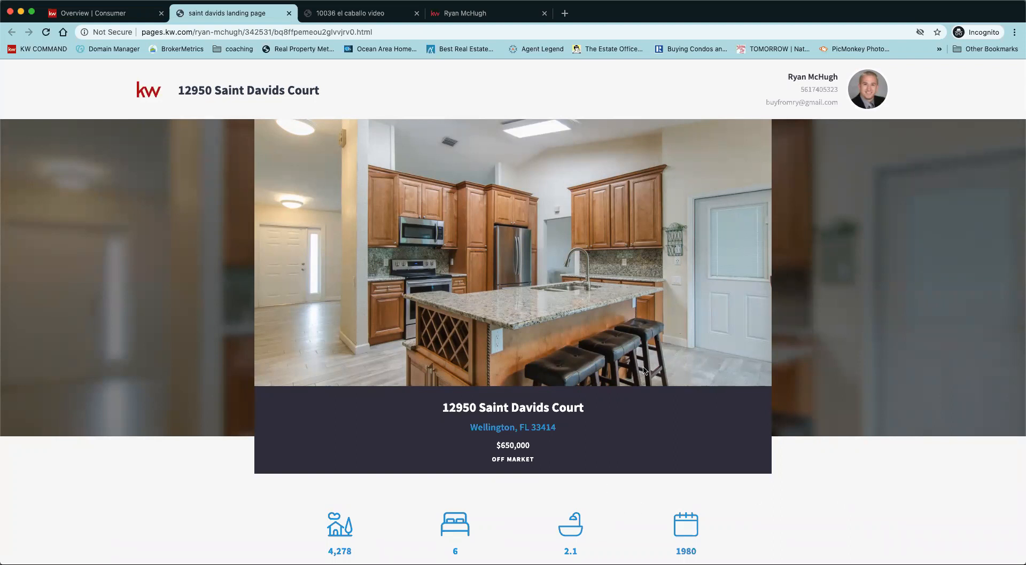
Page through the Saint Davids photo carousel to the living room photo.
{"action": "scroll", "coordinate": [656, 387], "scroll_direction": "down", "scroll_amount": 3}
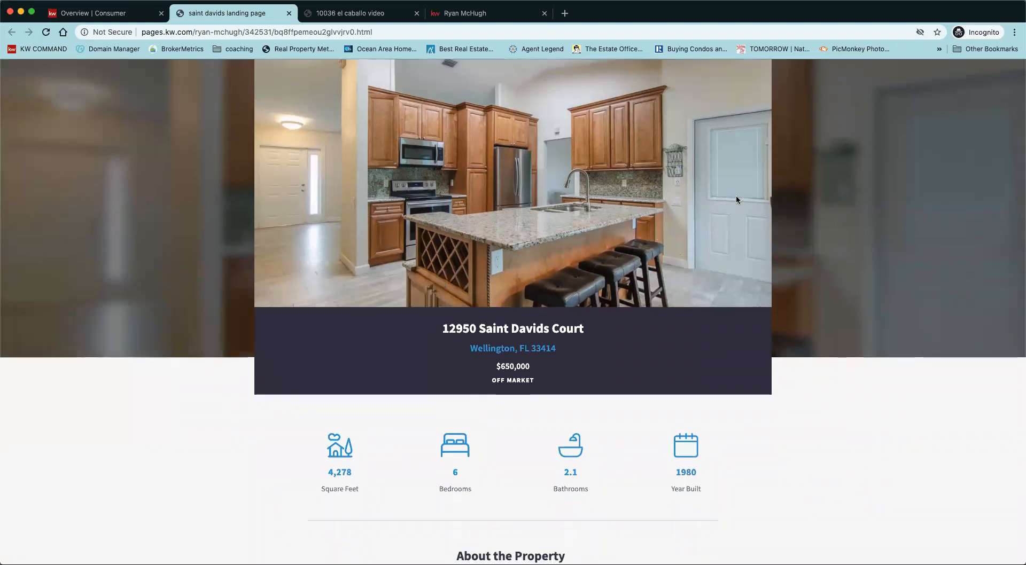
{"action": "scroll", "coordinate": [774, 352], "scroll_direction": "down", "scroll_amount": 15}
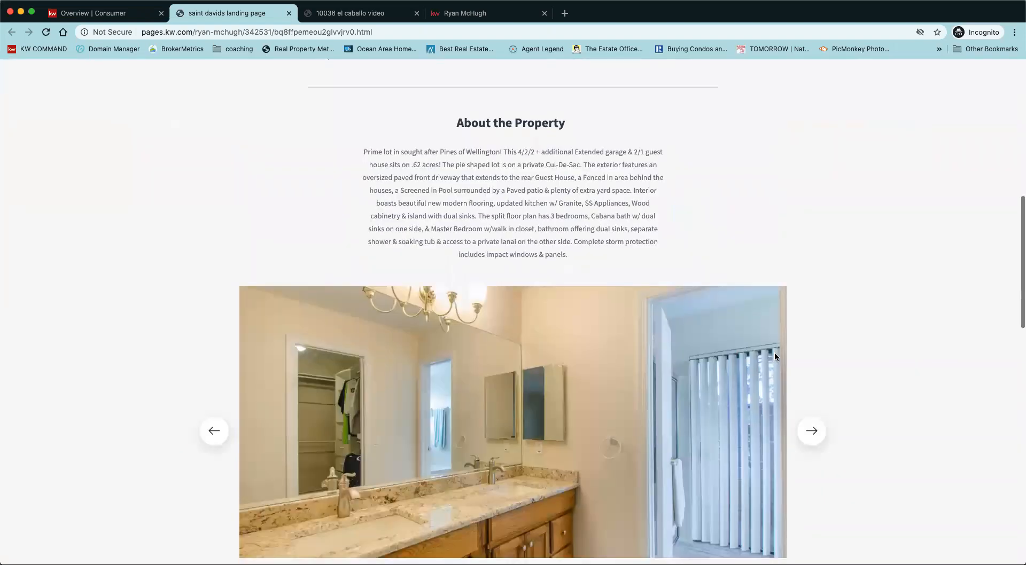
{"action": "left_click", "coordinate": [810, 312]}
{"action": "left_click", "coordinate": [810, 302]}
{"action": "left_click", "coordinate": [810, 303]}
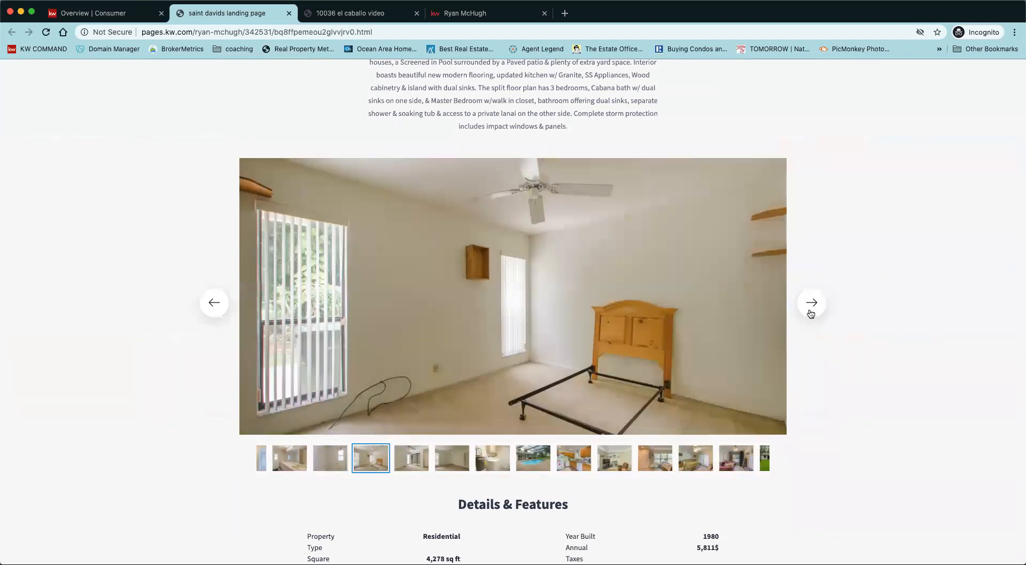
{"action": "left_click", "coordinate": [811, 303]}
{"action": "left_click", "coordinate": [810, 303]}
{"action": "left_click", "coordinate": [811, 303]}
{"action": "left_click", "coordinate": [810, 303]}
{"action": "left_click", "coordinate": [810, 303]}
{"action": "left_click", "coordinate": [811, 303]}
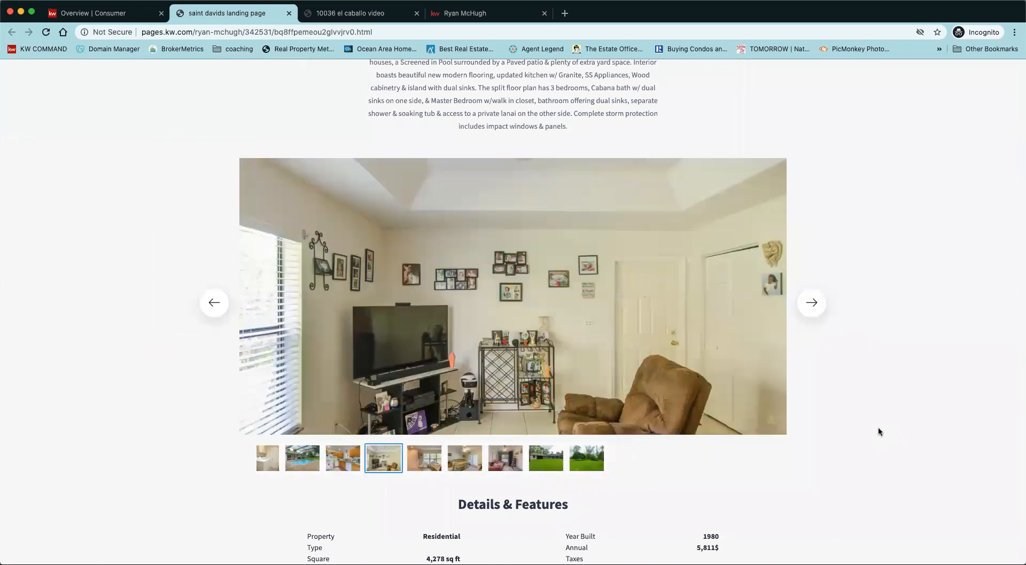
Review the map and 'Buy this house!' form, then return to the landing pages list.
{"action": "scroll", "coordinate": [877, 428], "scroll_direction": "down", "scroll_amount": 15}
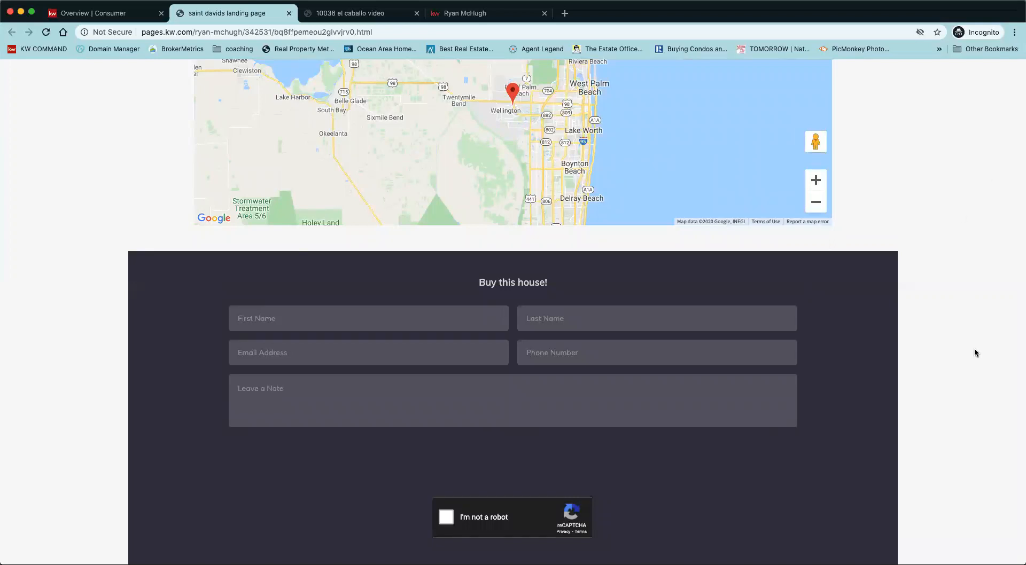
{"action": "scroll", "coordinate": [881, 302], "scroll_direction": "up", "scroll_amount": 20}
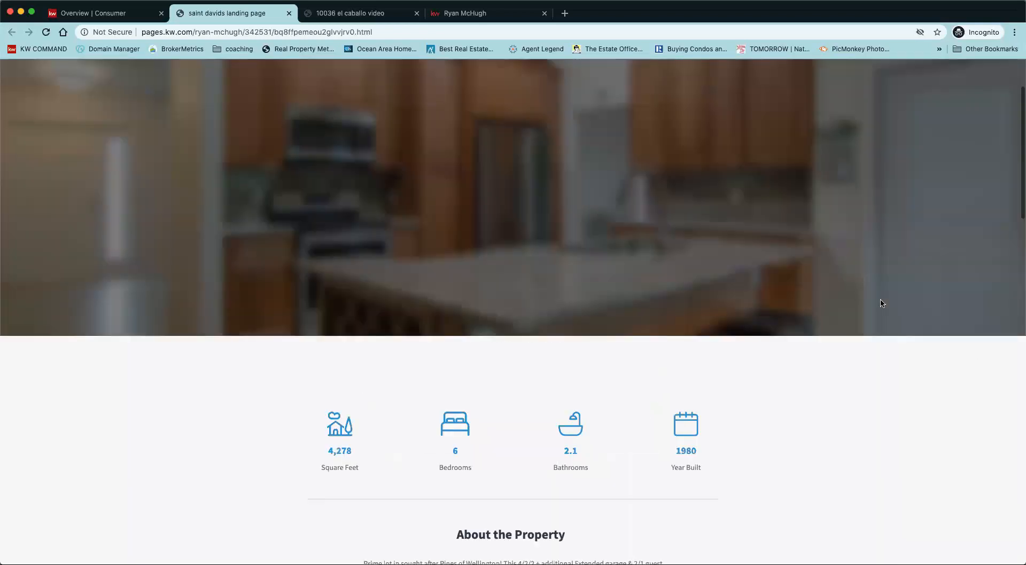
{"action": "left_click", "coordinate": [345, 20]}
{"action": "left_click", "coordinate": [235, 12]}
{"action": "left_click", "coordinate": [103, 16]}
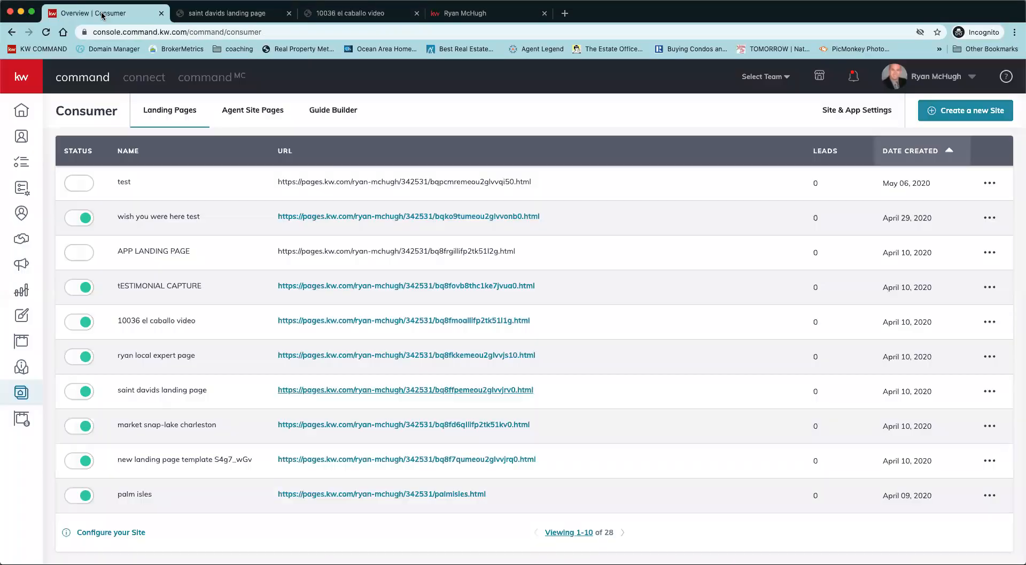
Review the live market snap-lake charleston page's stats and lead form, then return to the list.
{"action": "left_click", "coordinate": [422, 425]}
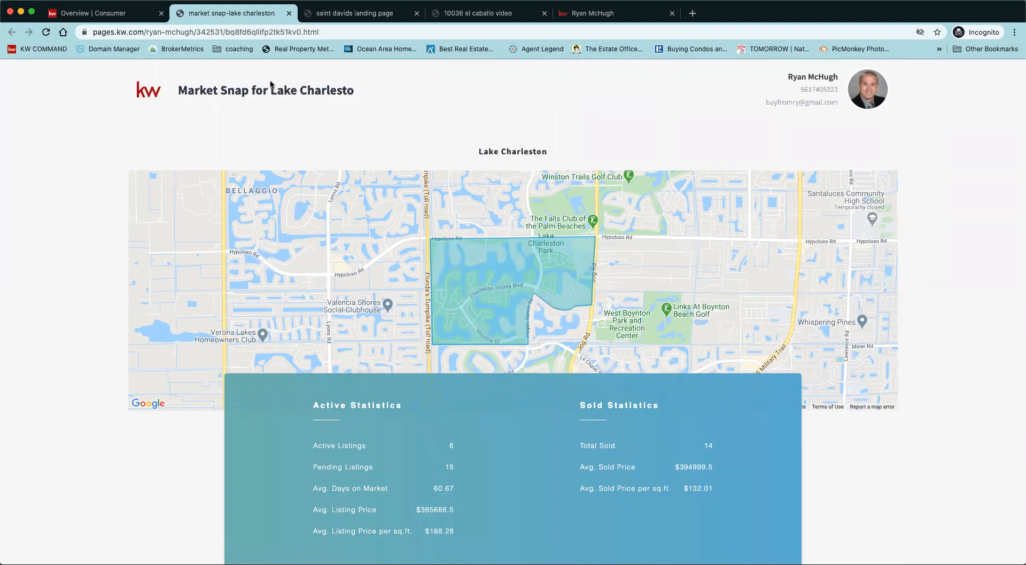
{"action": "scroll", "coordinate": [719, 356], "scroll_direction": "down", "scroll_amount": 3}
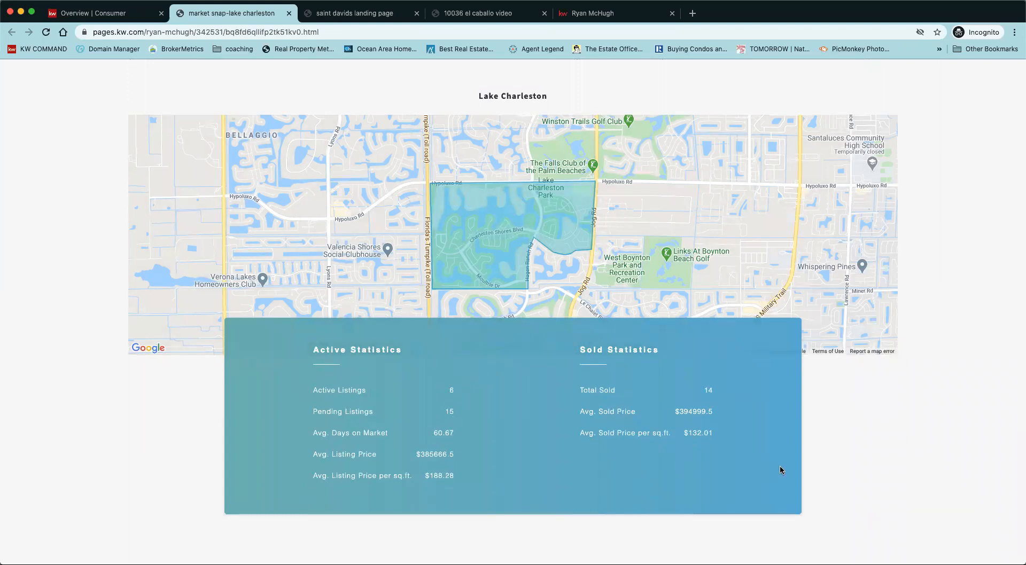
{"action": "scroll", "coordinate": [934, 442], "scroll_direction": "down", "scroll_amount": 3}
{"action": "scroll", "coordinate": [934, 442], "scroll_direction": "down", "scroll_amount": 2}
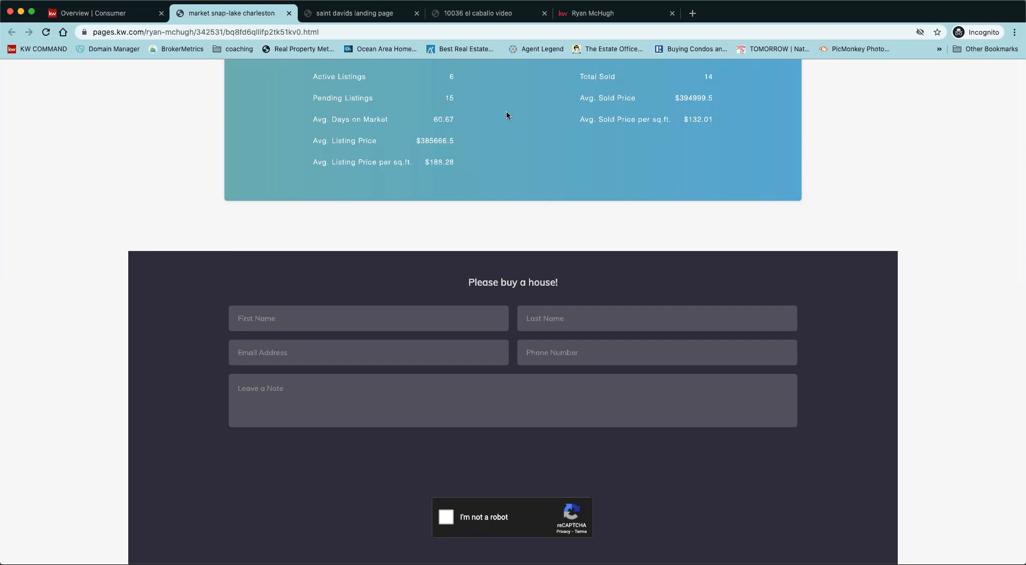
{"action": "left_click", "coordinate": [101, 14]}
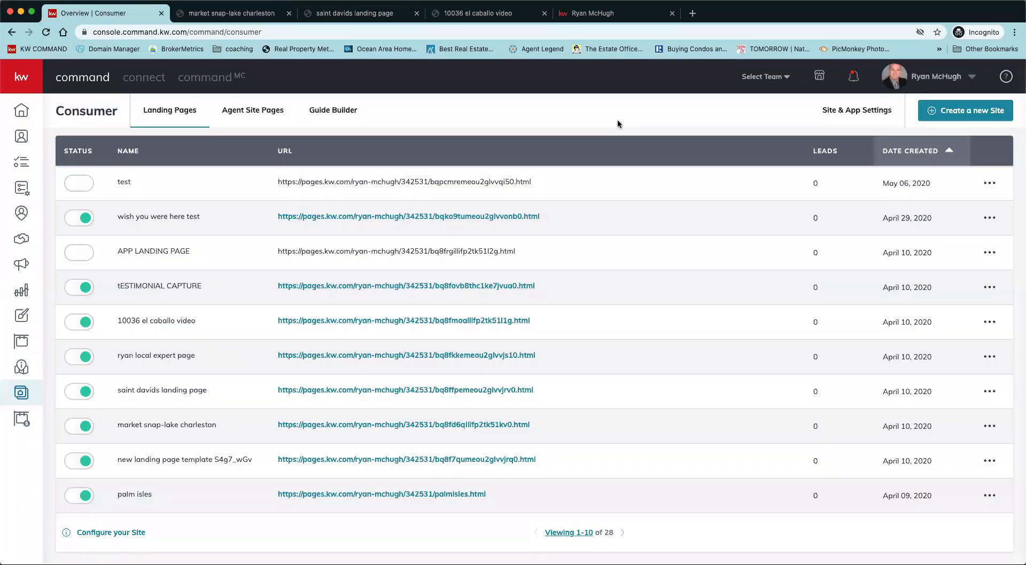
{"action": "left_click", "coordinate": [21, 114]}
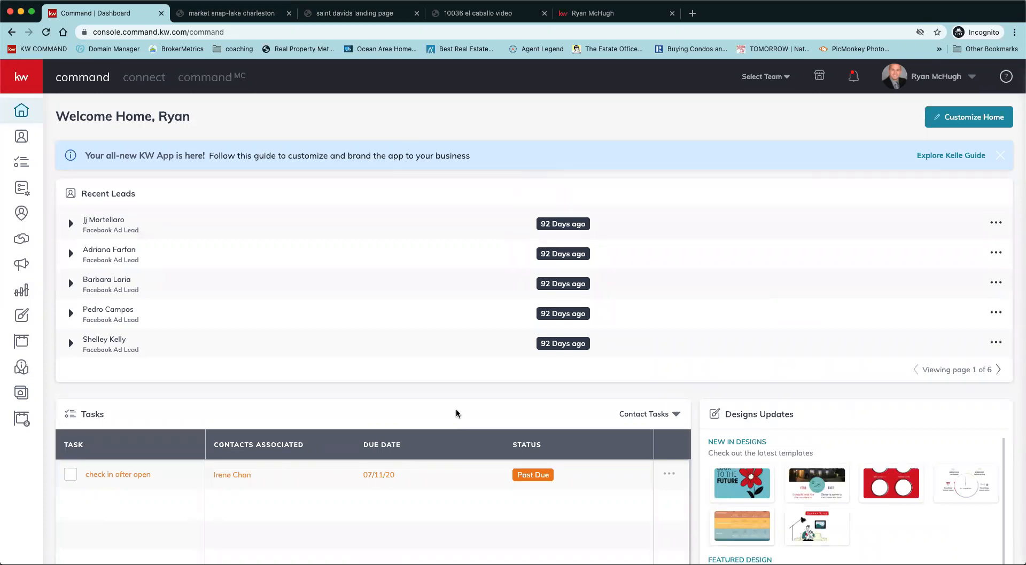
{"action": "scroll", "coordinate": [456, 413], "scroll_direction": "down", "scroll_amount": 1}
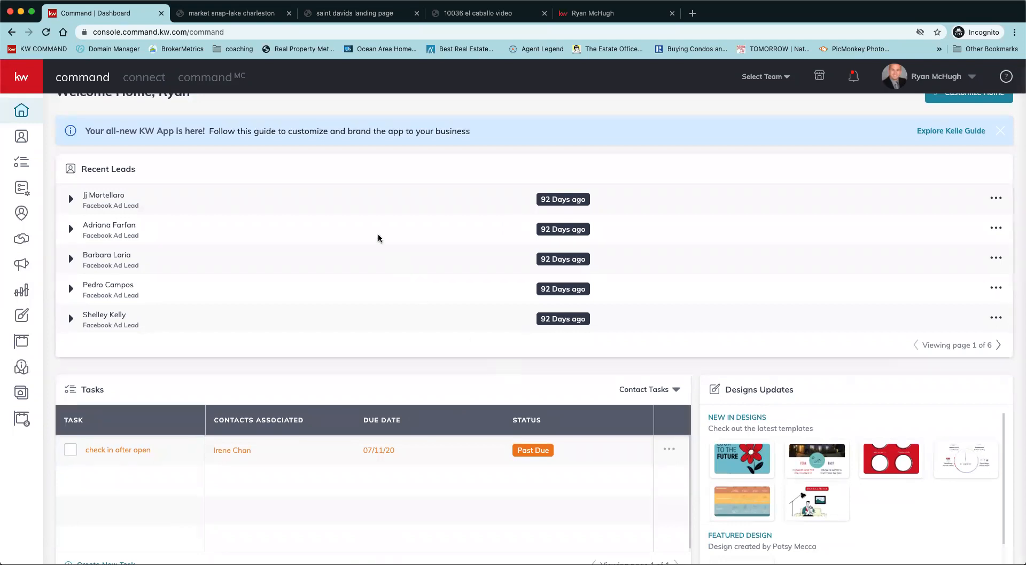
{"action": "scroll", "coordinate": [536, 170], "scroll_direction": "up", "scroll_amount": 1}
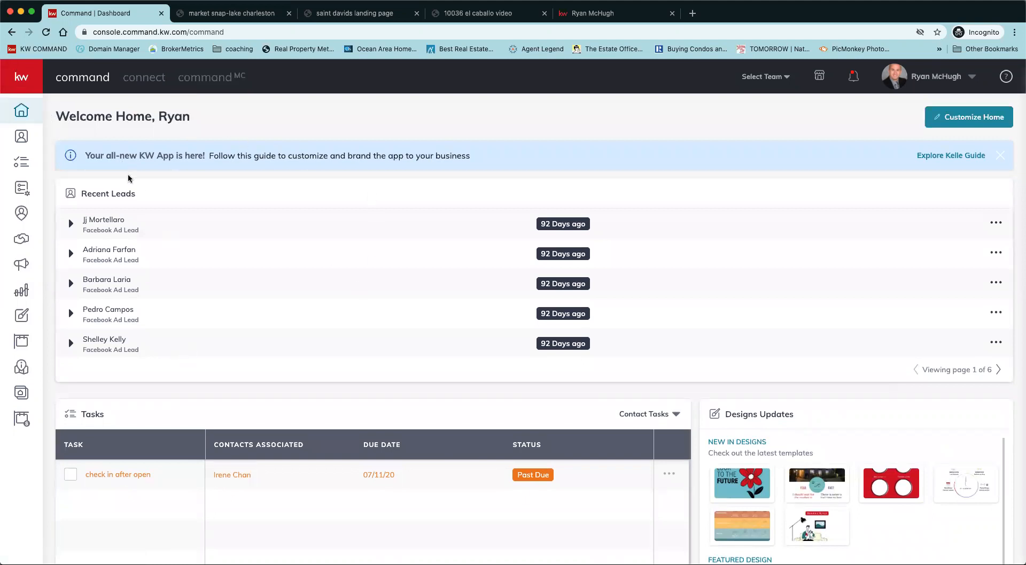
{"action": "left_click", "coordinate": [21, 78]}
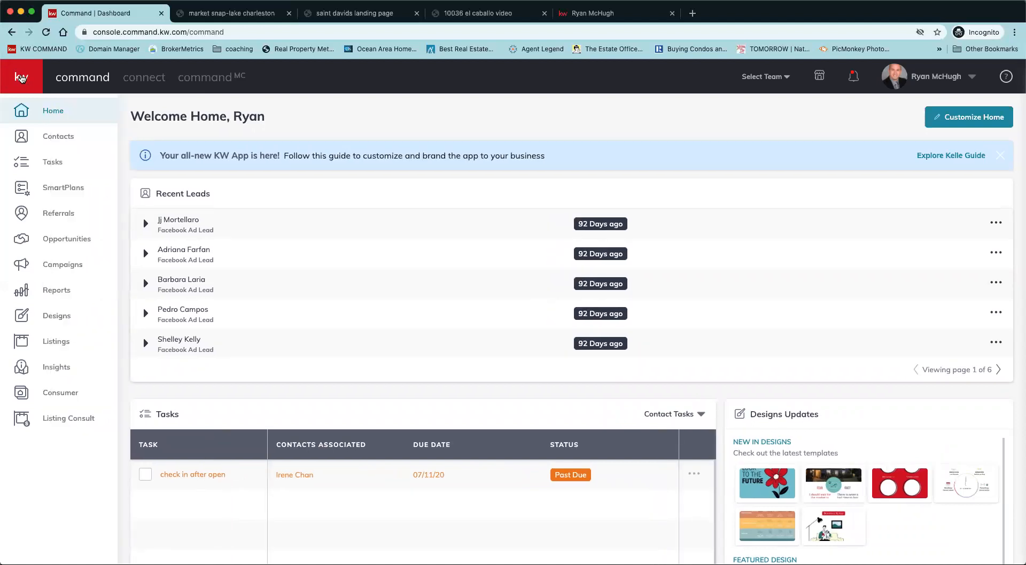
{"action": "left_click", "coordinate": [56, 394]}
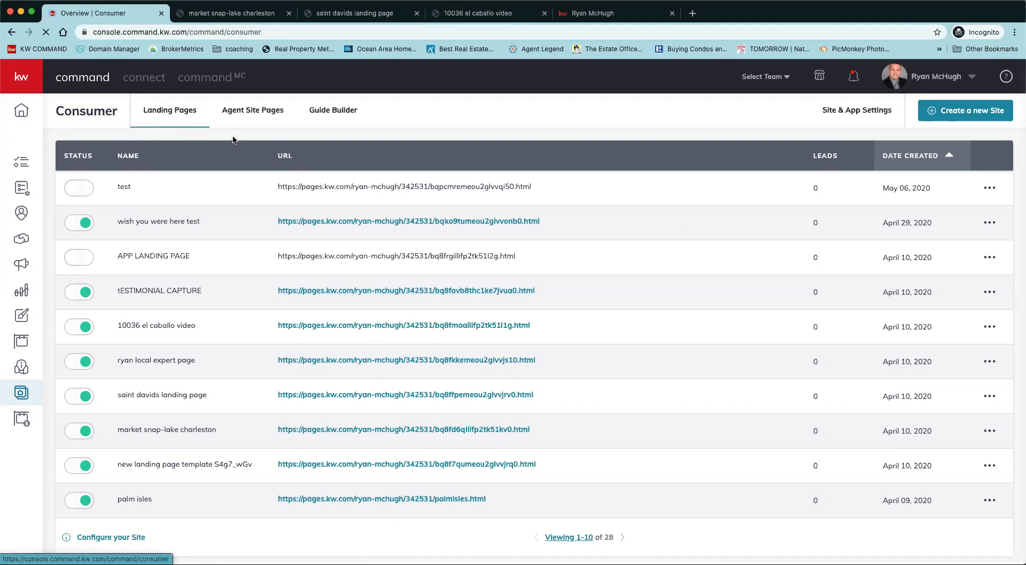
Create a new site as a standalone landing page.
{"action": "left_click", "coordinate": [988, 117]}
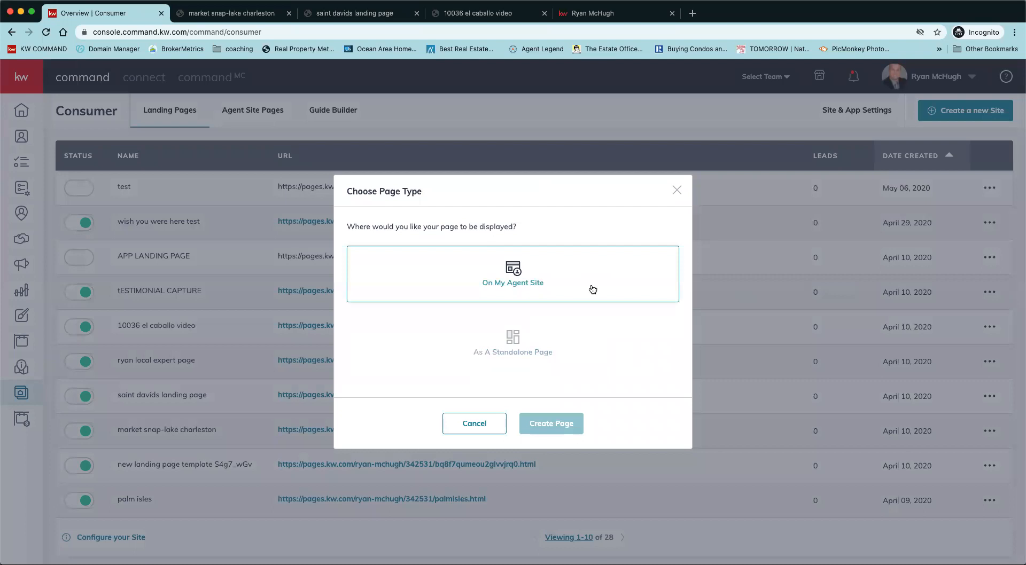
{"action": "left_click", "coordinate": [537, 361]}
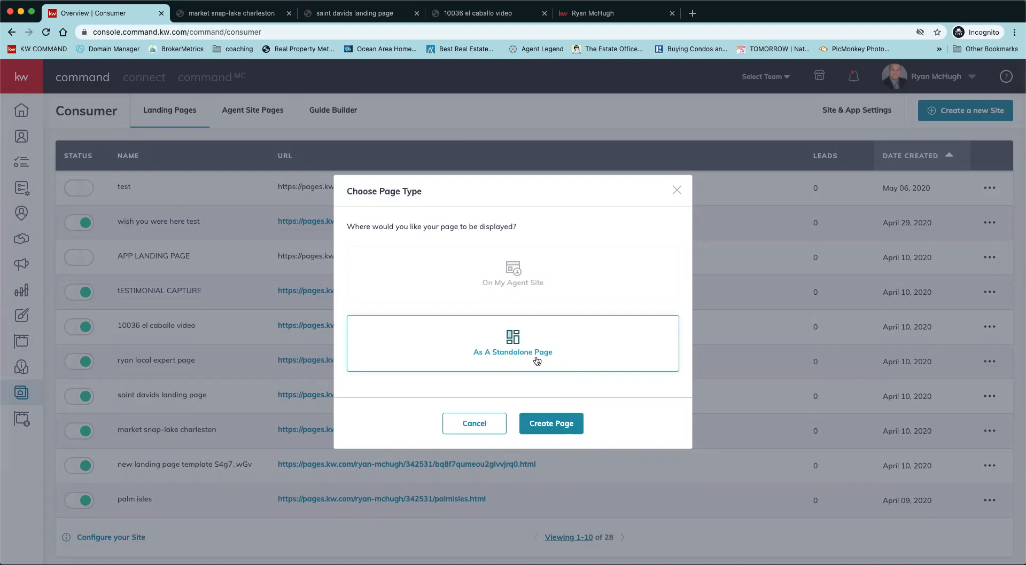
{"action": "left_click", "coordinate": [546, 424]}
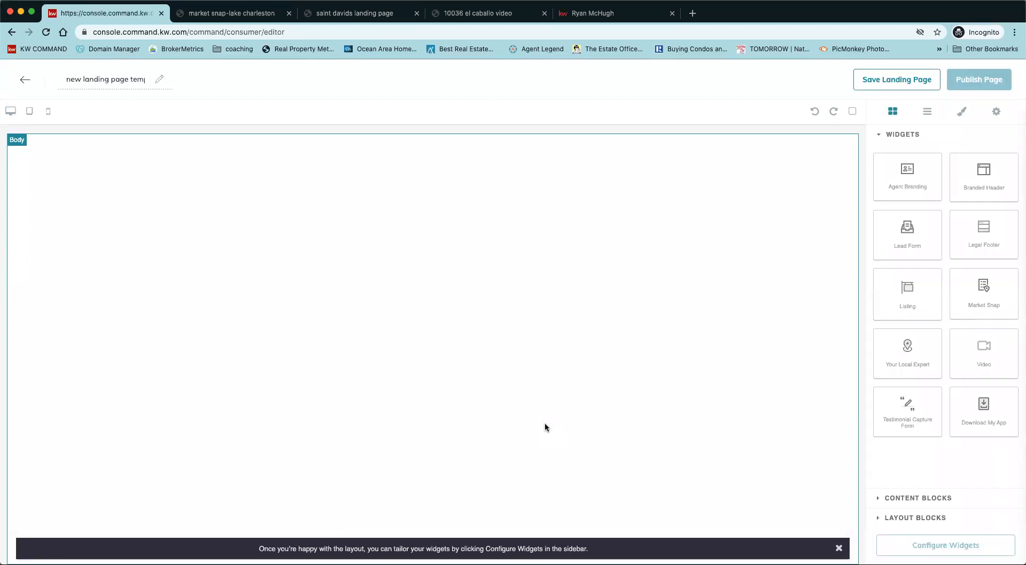
Dismiss the layout tip, then add and remove an Agent Branding block.
{"action": "left_click", "coordinate": [838, 548]}
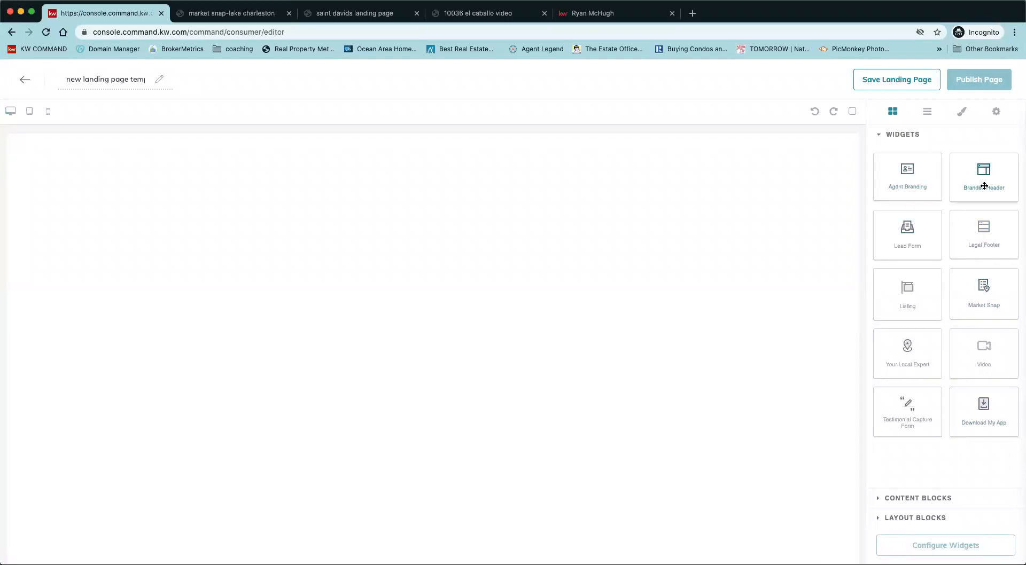
{"action": "left_click_drag", "start_coordinate": [922, 187], "coordinate": [658, 239]}
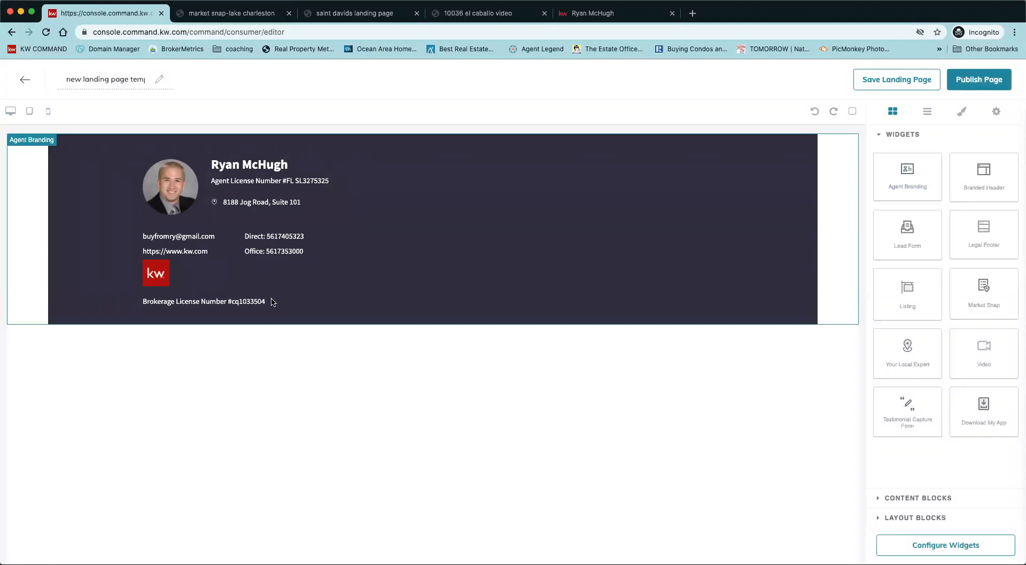
{"action": "left_click", "coordinate": [843, 148]}
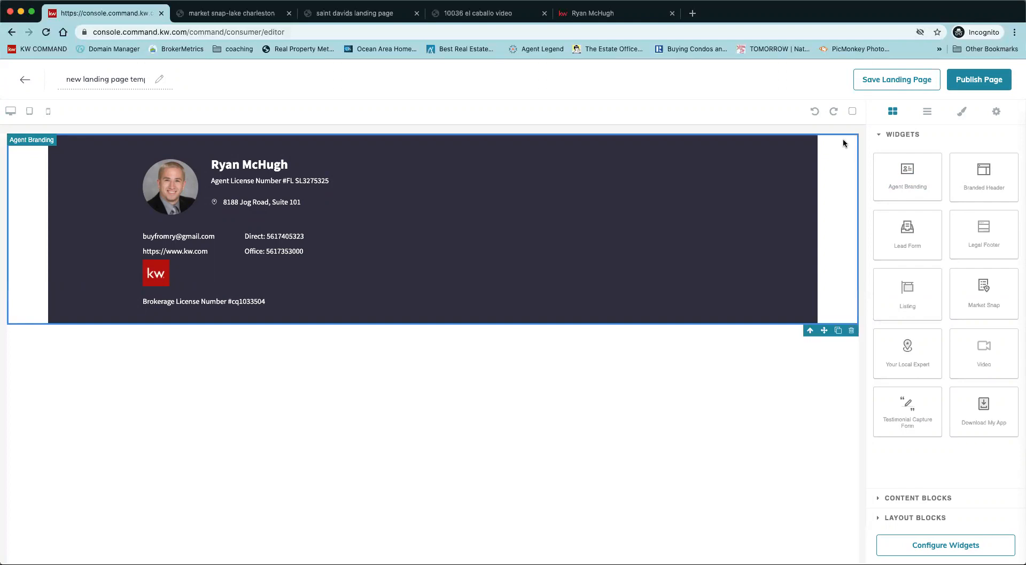
{"action": "left_click", "coordinate": [852, 334]}
Add a Branded Header block, then delete it to leave the canvas empty.
{"action": "left_click_drag", "start_coordinate": [983, 174], "coordinate": [726, 218]}
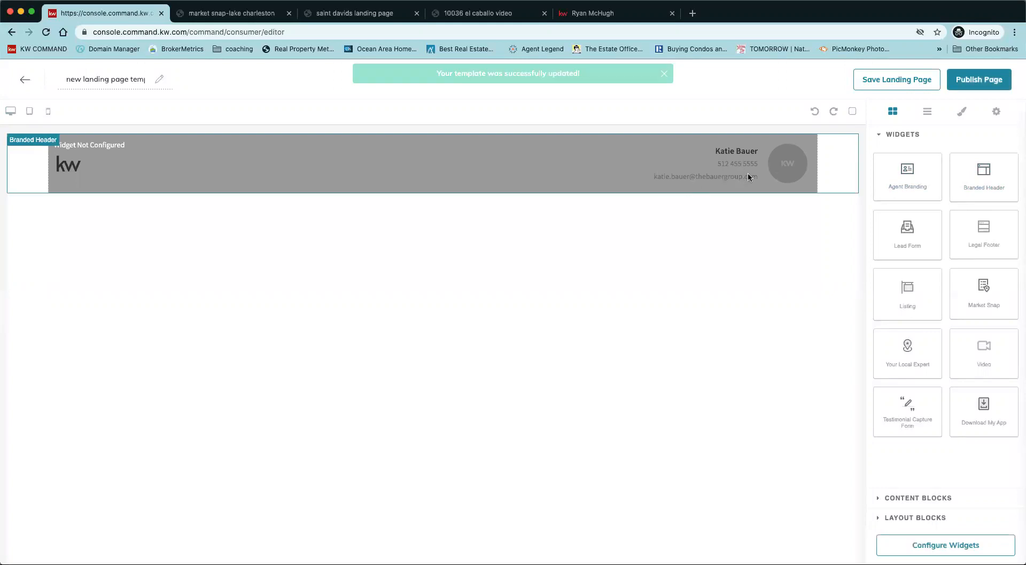
{"action": "left_click", "coordinate": [835, 166]}
{"action": "left_click", "coordinate": [852, 200]}
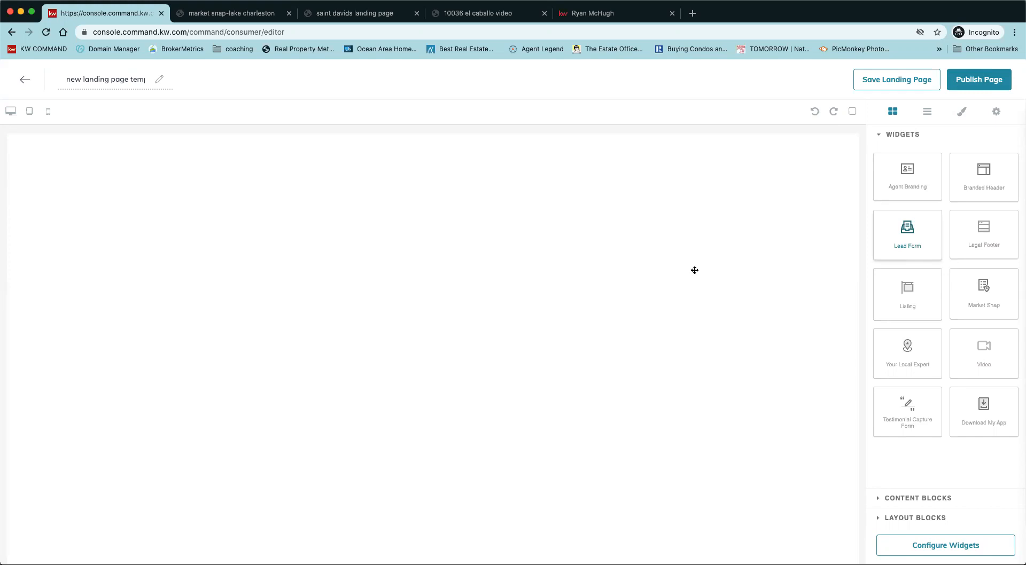
{"action": "left_click_drag", "start_coordinate": [891, 231], "coordinate": [652, 228]}
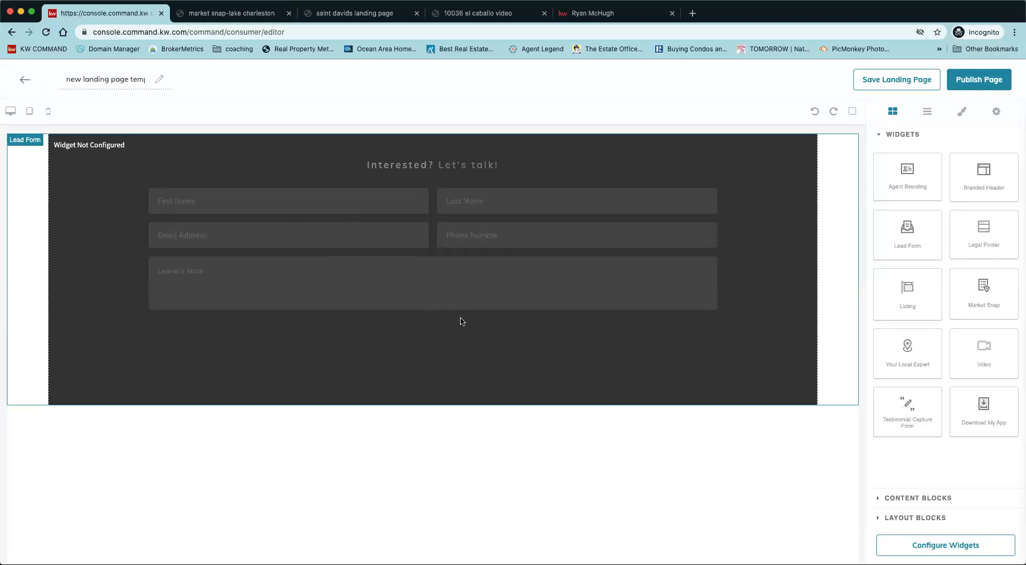
{"action": "left_click", "coordinate": [524, 322]}
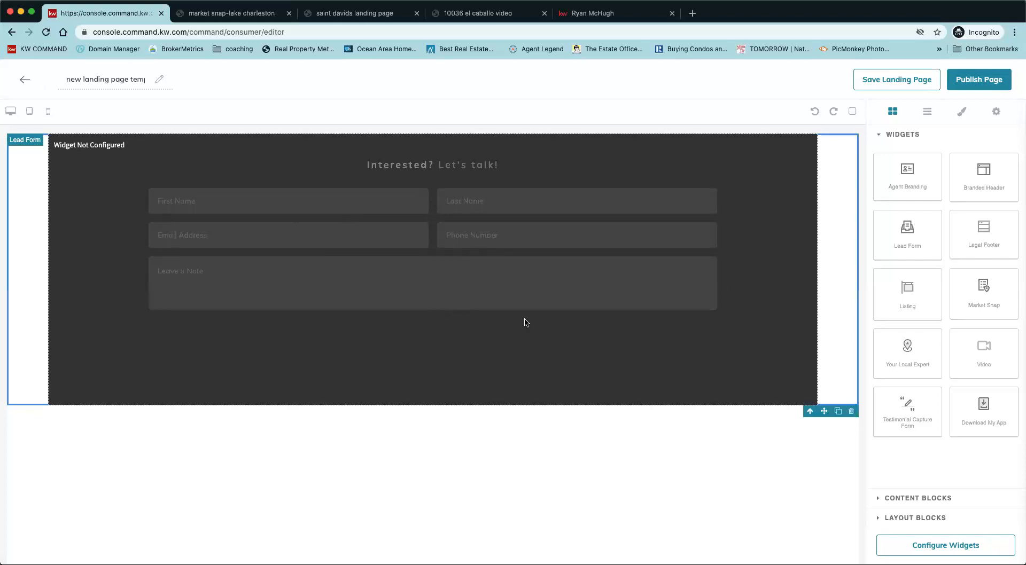
{"action": "left_click", "coordinate": [851, 412]}
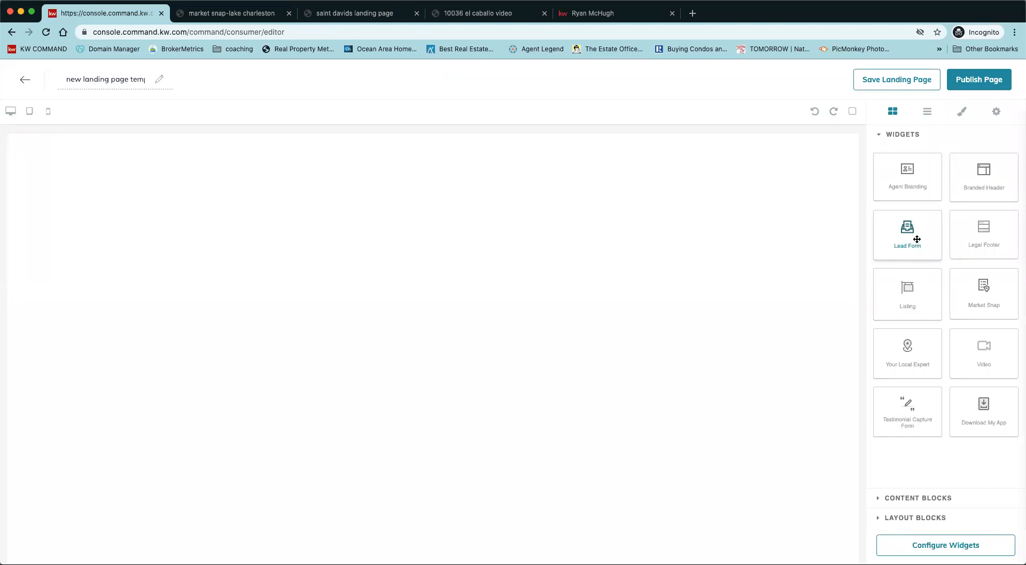
{"action": "left_click_drag", "start_coordinate": [917, 239], "coordinate": [764, 403]}
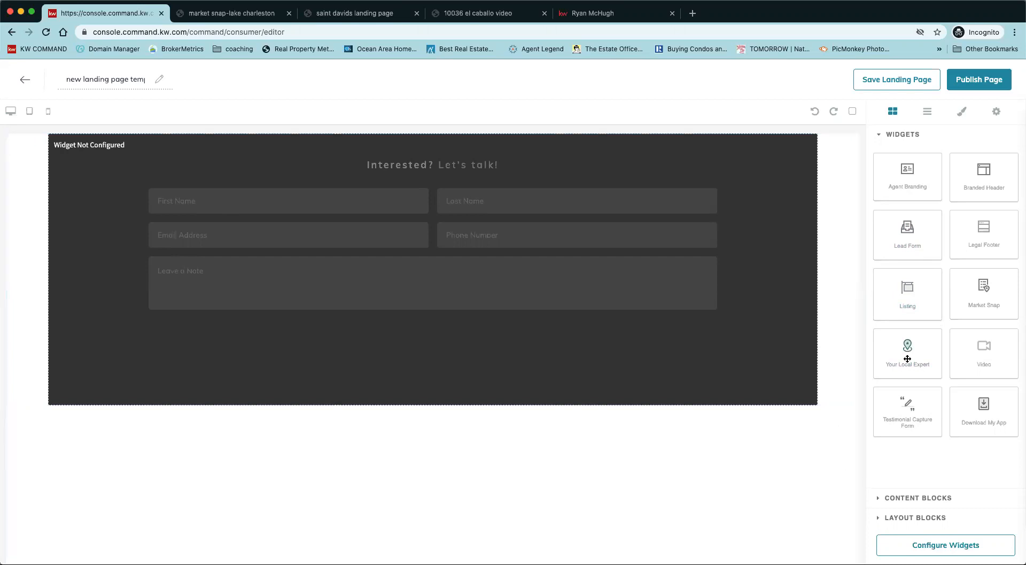
{"action": "left_click_drag", "start_coordinate": [853, 308], "coordinate": [758, 144]}
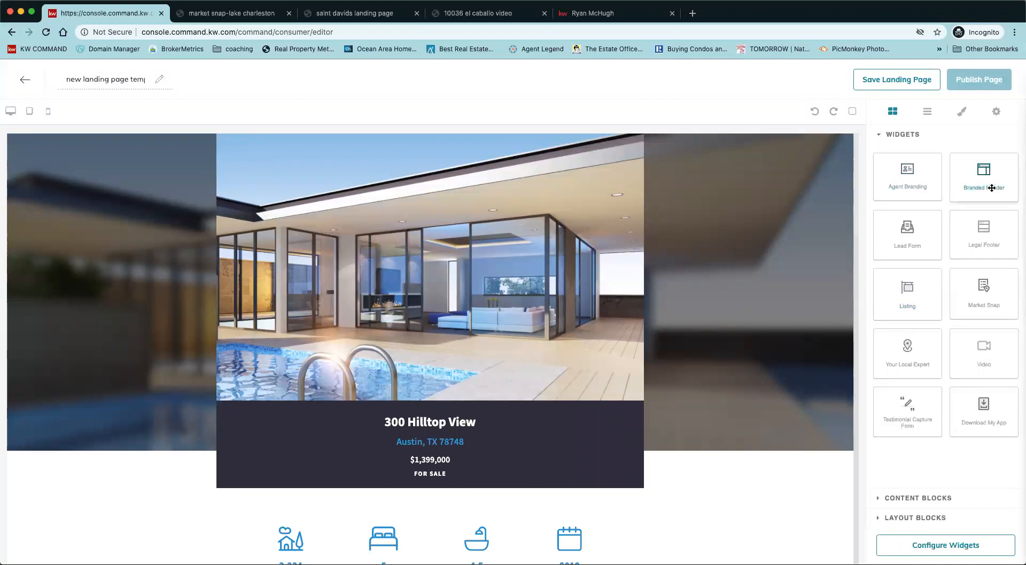
Place the Branded Header with KW logo and agent contact details above the listing.
{"action": "left_click_drag", "start_coordinate": [845, 203], "coordinate": [793, 166]}
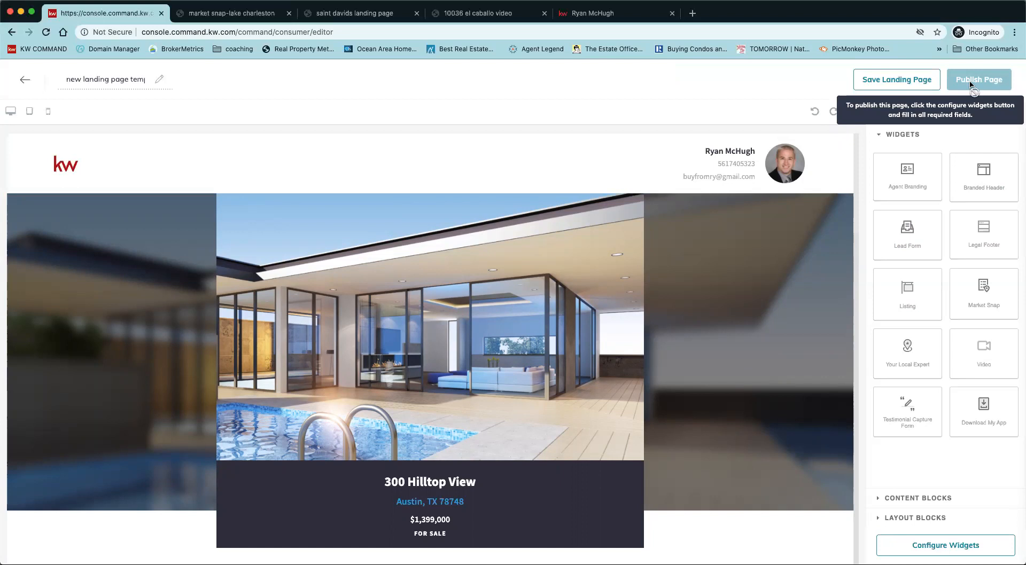
{"action": "triple_click", "coordinate": [114, 79]}
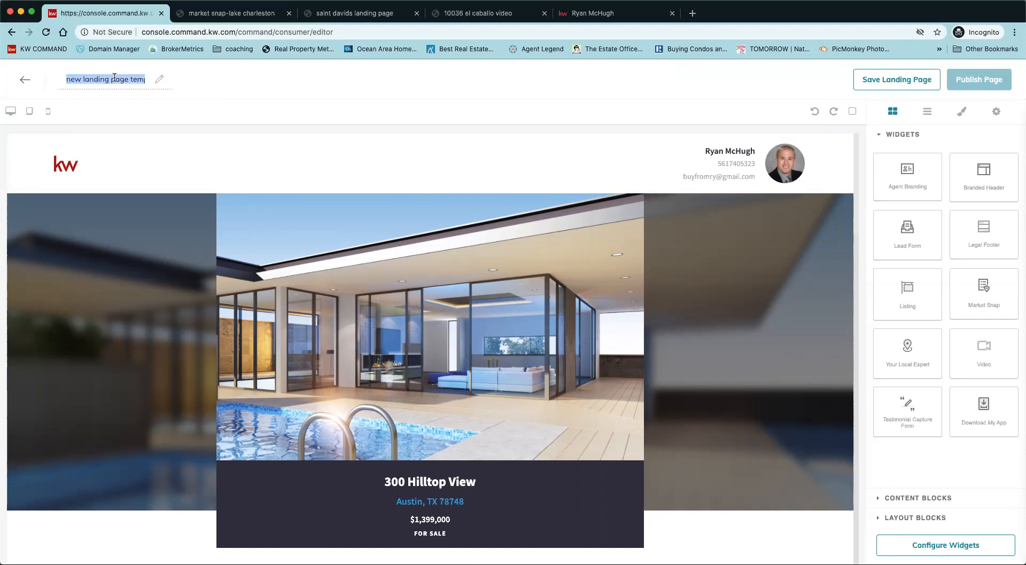
Retitle the landing page 'test-123 main street for command boot camp'.
{"action": "type", "text": "test-123"}
{"action": "type", "text": " main street"}
{"action": "type", "text": " for"}
{"action": "type", "text": " command boot camp"}
{"action": "left_click", "coordinate": [289, 86]}
Set the Branded Header text to '123 mian street wellington' and apply it to the page.
{"action": "left_click", "coordinate": [952, 544]}
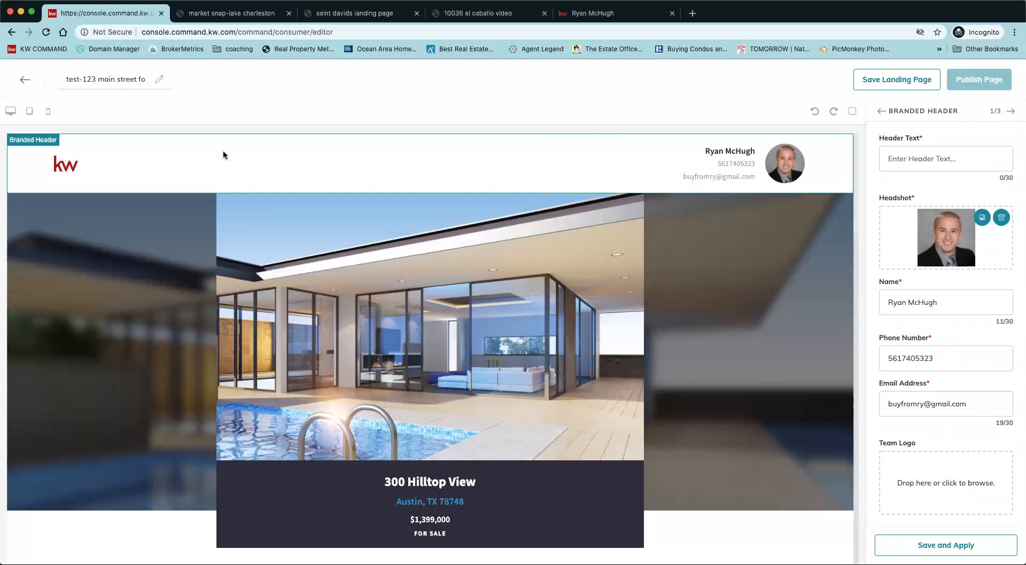
{"action": "left_click", "coordinate": [964, 155]}
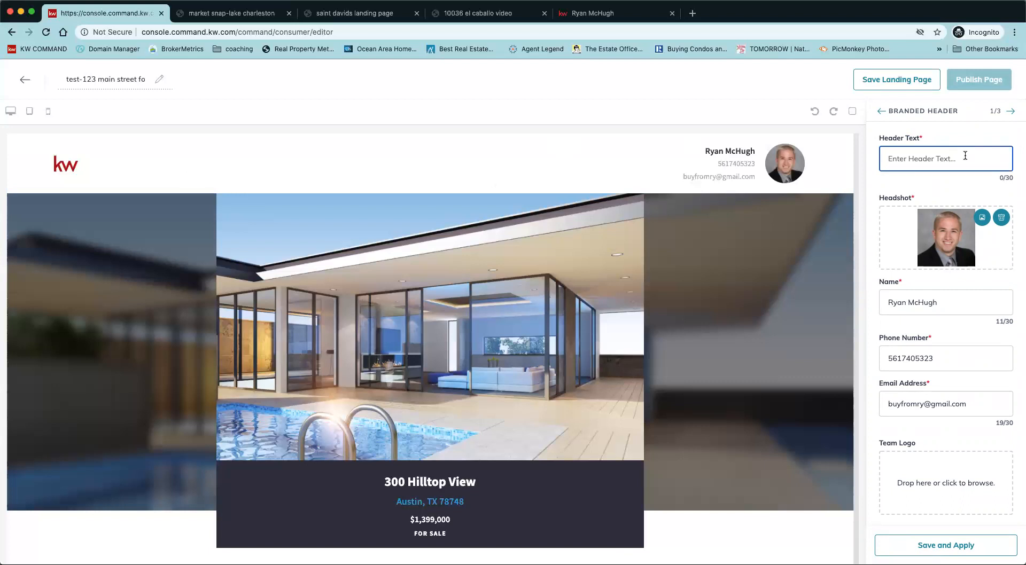
{"action": "type", "text": "123 mian street wellington flo"}
{"action": "key", "text": "BackSpace"}
{"action": "key", "text": "BackSpace"}
{"action": "key", "text": "BackSpace"}
{"action": "scroll", "coordinate": [996, 388], "scroll_direction": "down", "scroll_amount": 1}
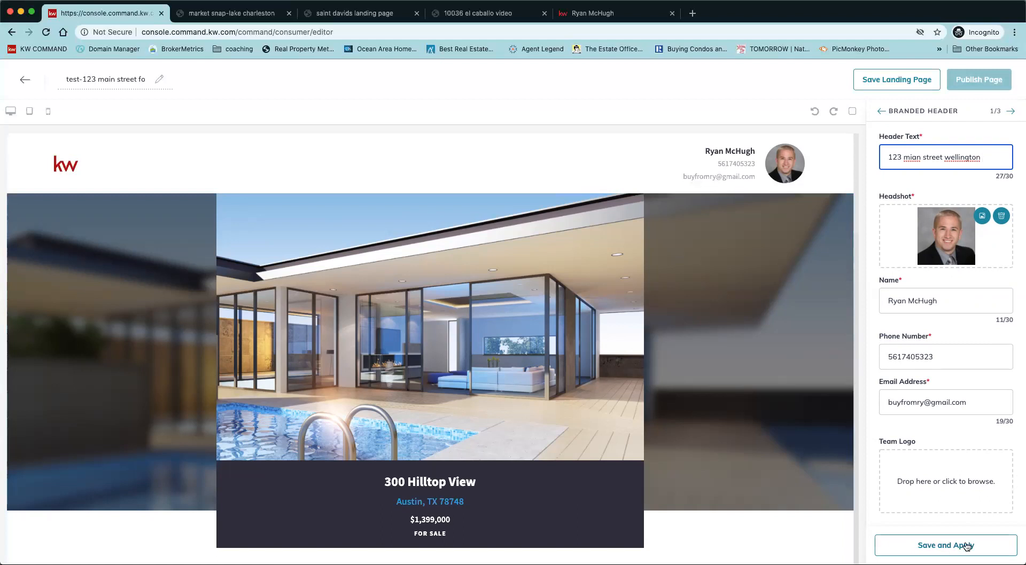
{"action": "left_click", "coordinate": [1010, 545]}
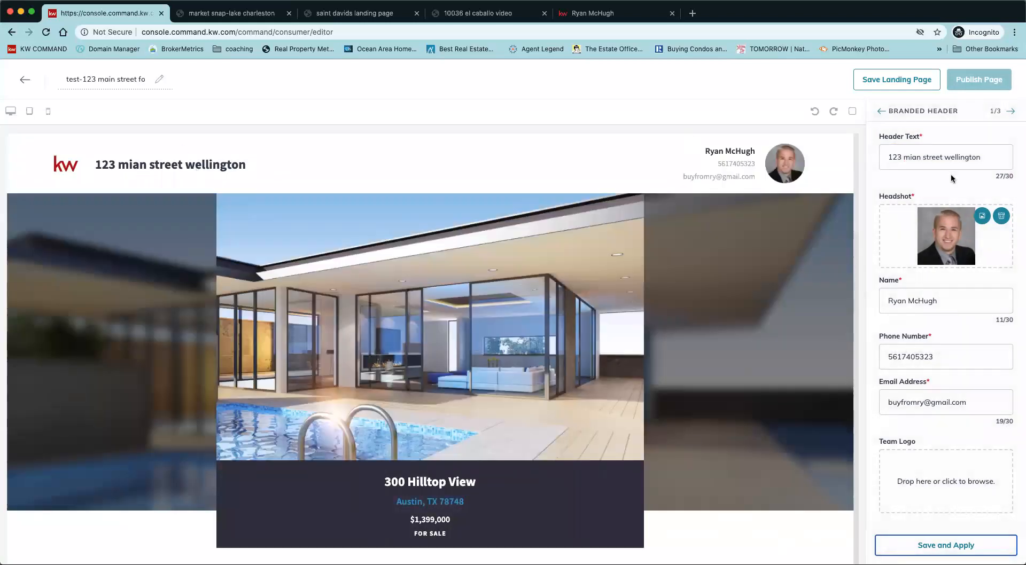
Bring up the Listing widget's Search for Listing panel to browse properties.
{"action": "left_click", "coordinate": [1011, 112]}
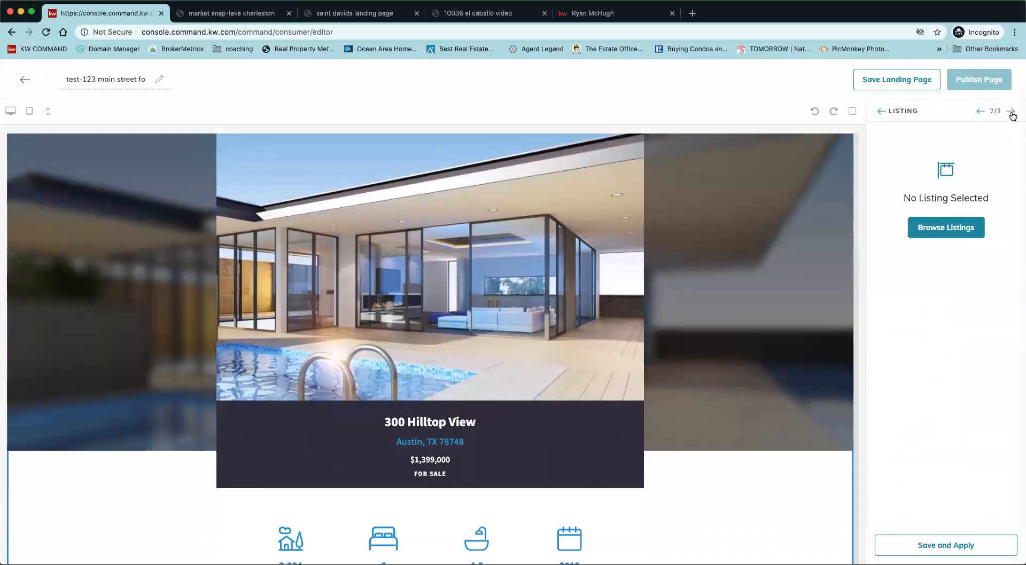
{"action": "left_click", "coordinate": [955, 231]}
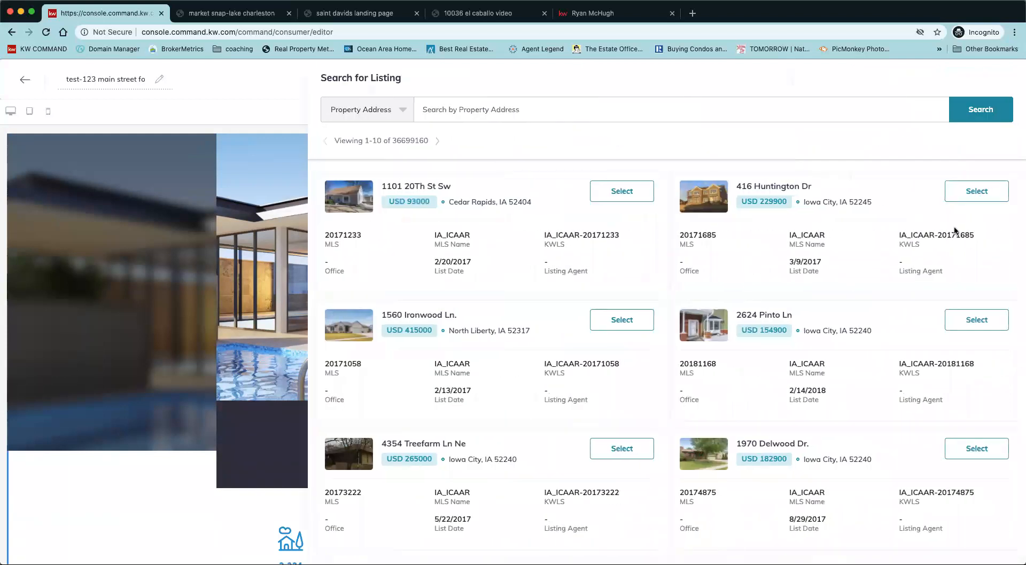
{"action": "left_click", "coordinate": [405, 113]}
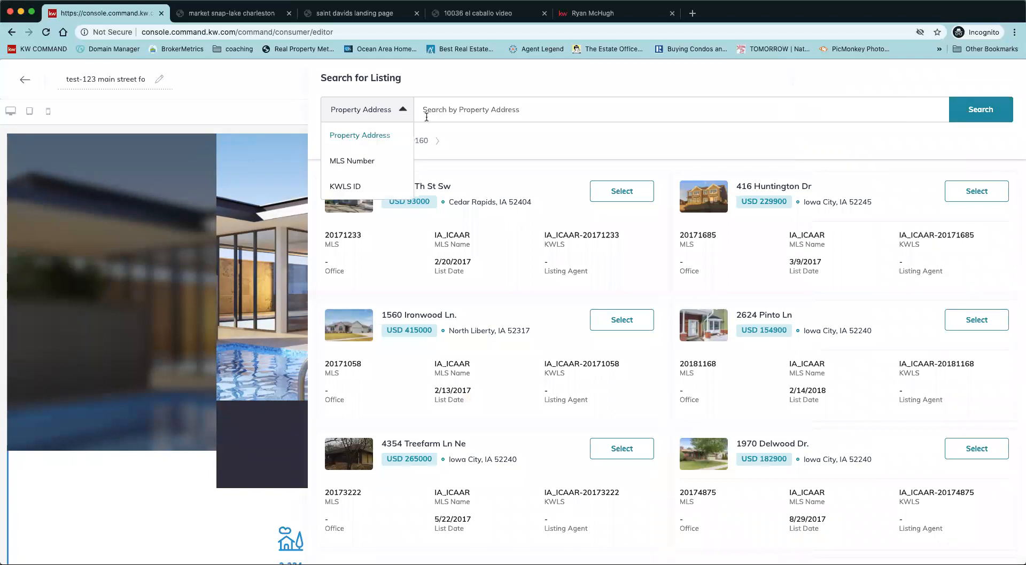
{"action": "left_click", "coordinate": [427, 116]}
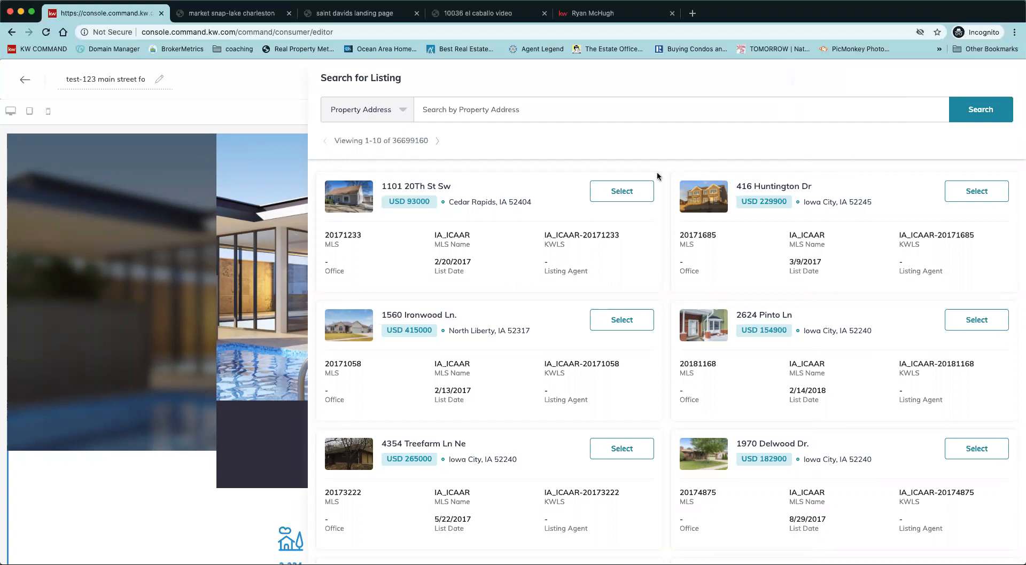
{"action": "left_click", "coordinate": [598, 112]}
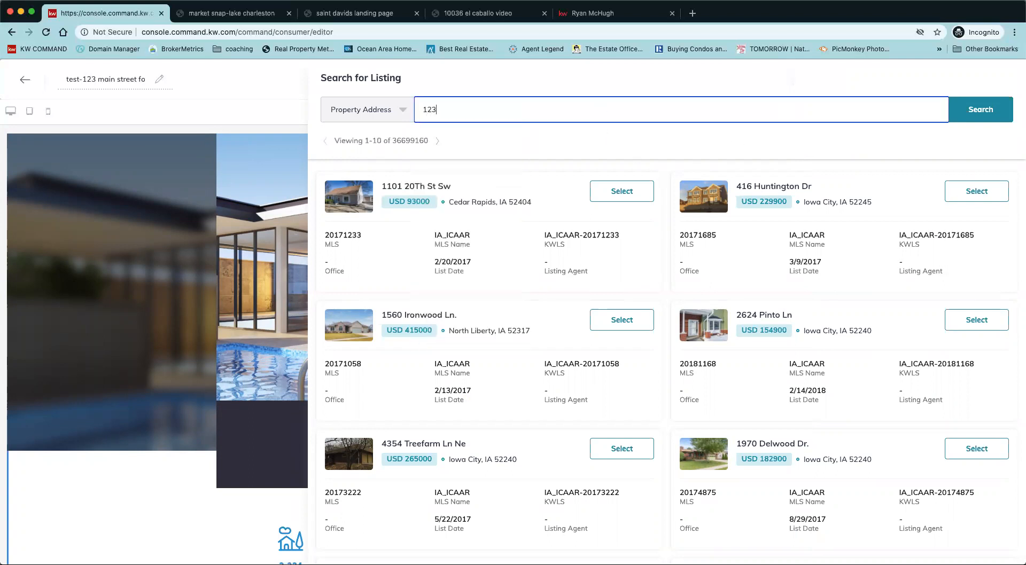
{"action": "key", "text": "Return"}
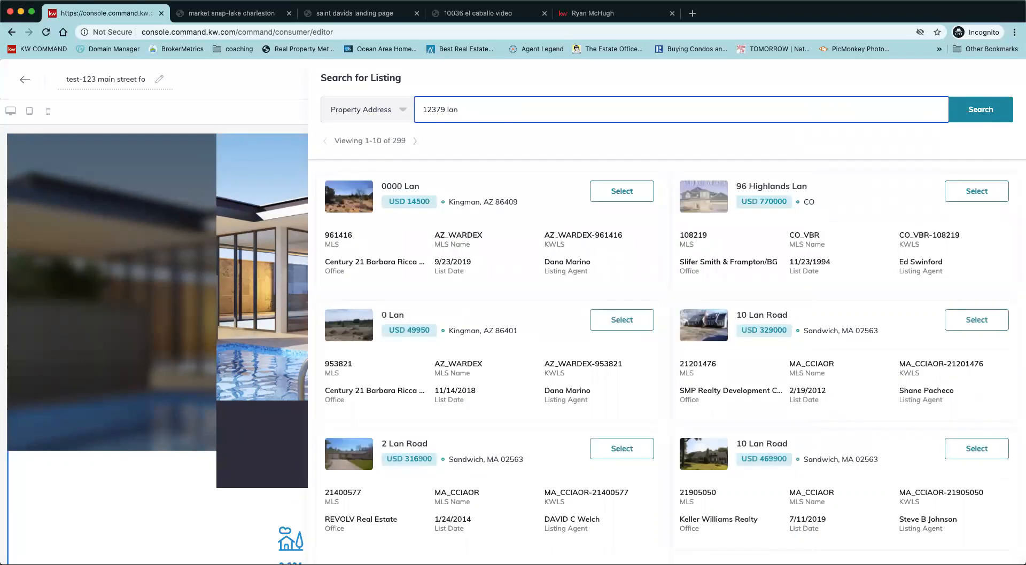
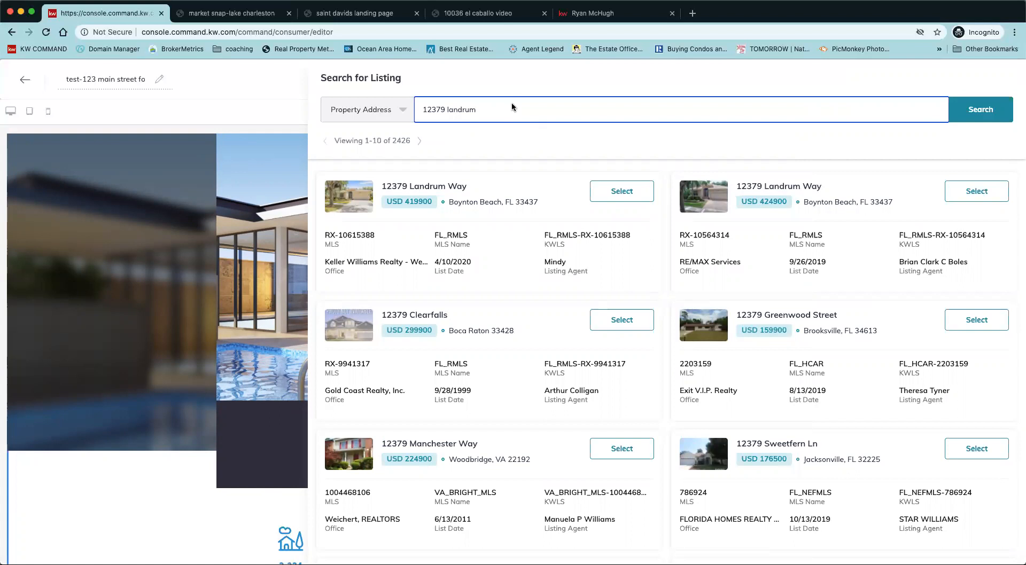
{"action": "left_click", "coordinate": [632, 196]}
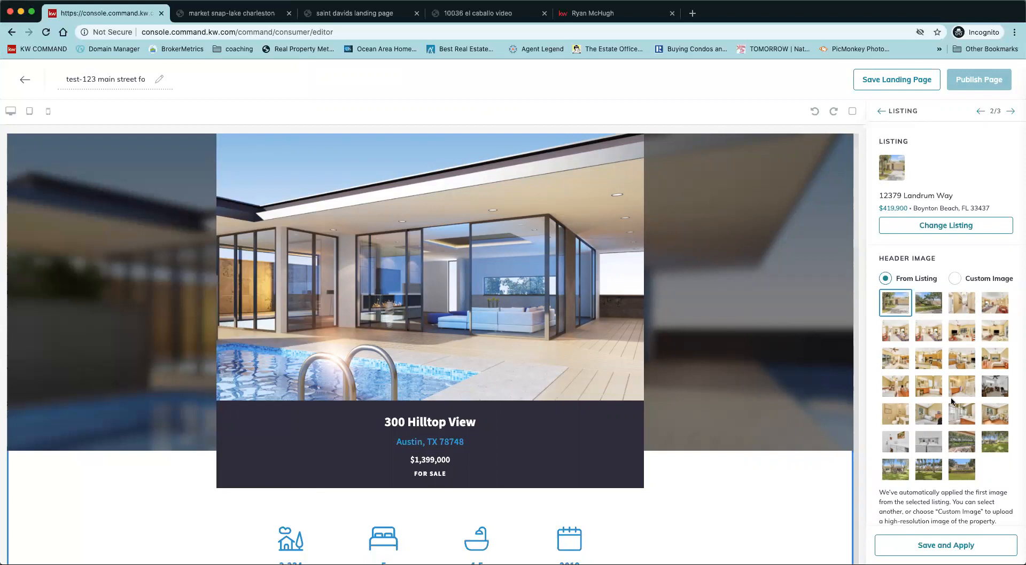
Use the second listing photo as header image and save the Landrum Way listing.
{"action": "scroll", "coordinate": [951, 402], "scroll_direction": "down", "scroll_amount": 1}
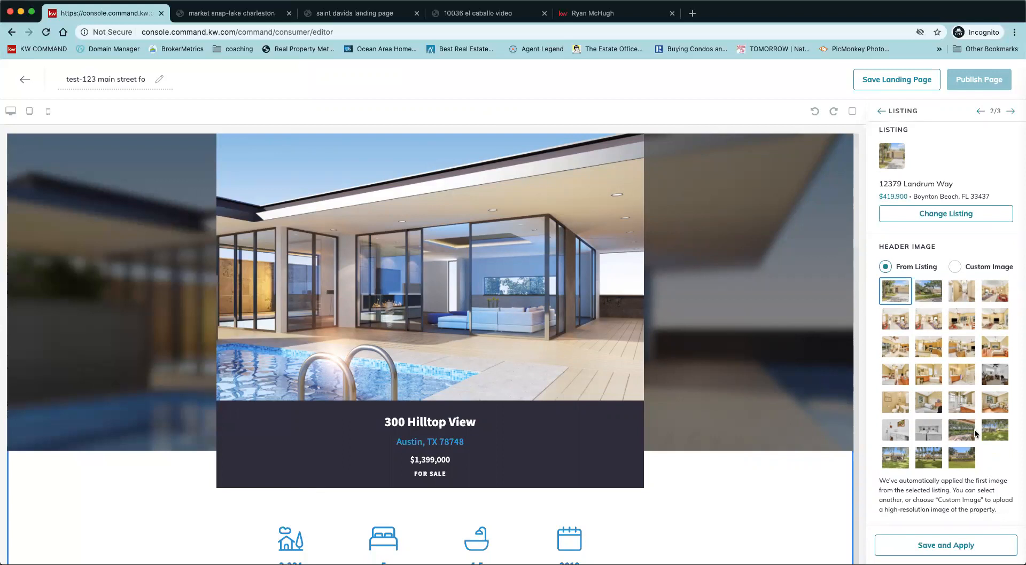
{"action": "left_click", "coordinate": [928, 295]}
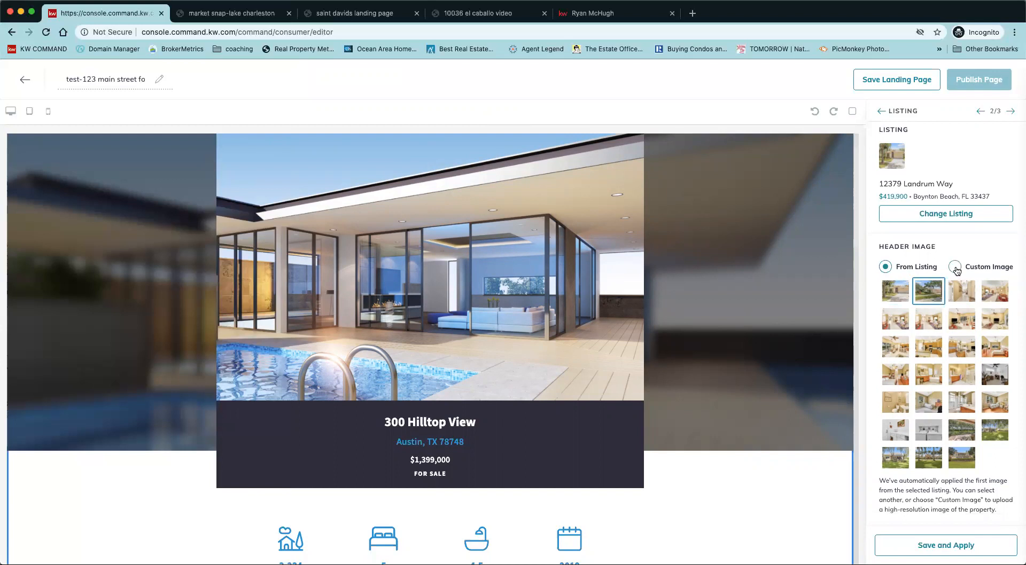
{"action": "scroll", "coordinate": [968, 448], "scroll_direction": "down", "scroll_amount": 1}
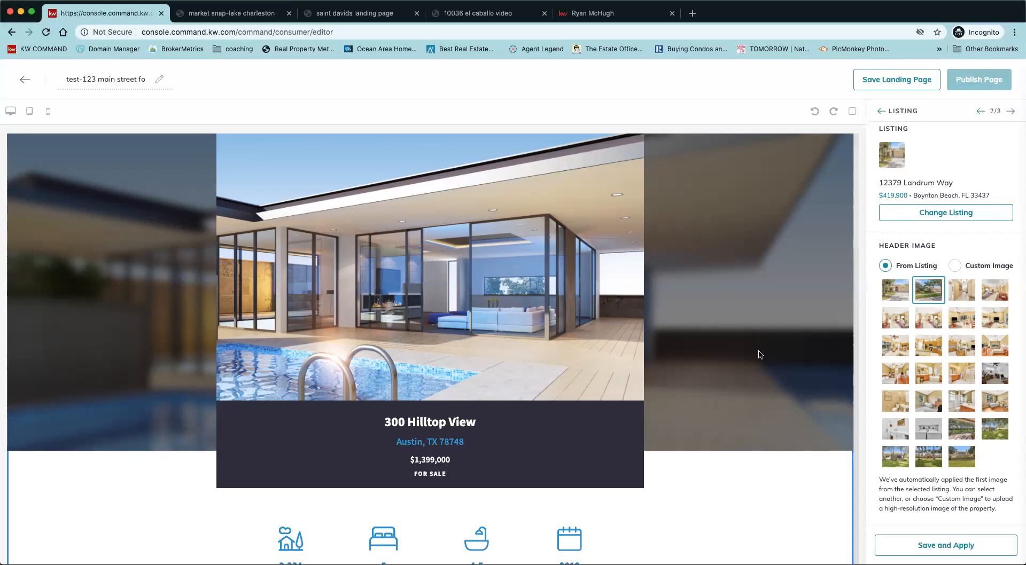
{"action": "left_click", "coordinate": [977, 546]}
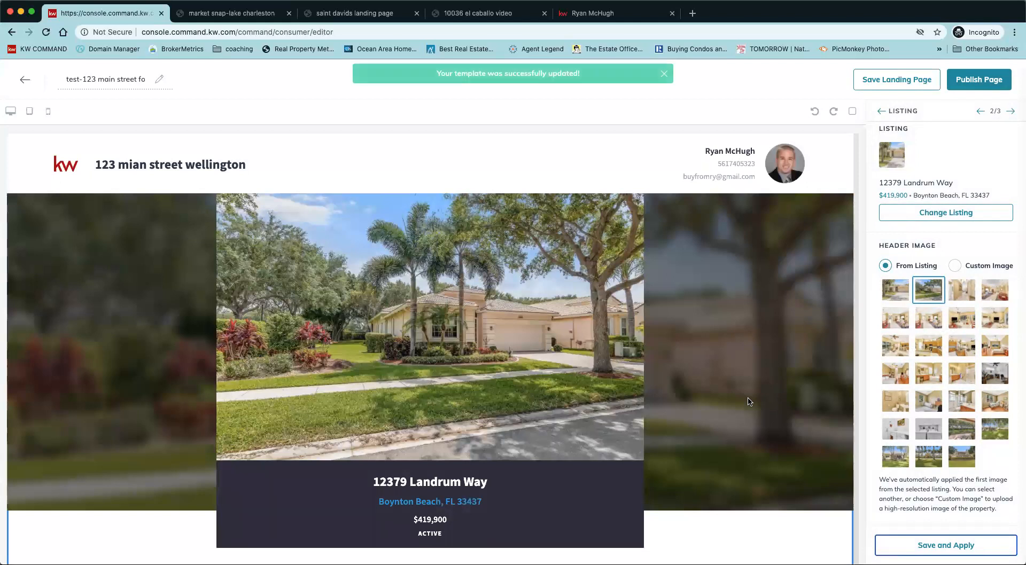
{"action": "scroll", "coordinate": [750, 402], "scroll_direction": "down", "scroll_amount": 1}
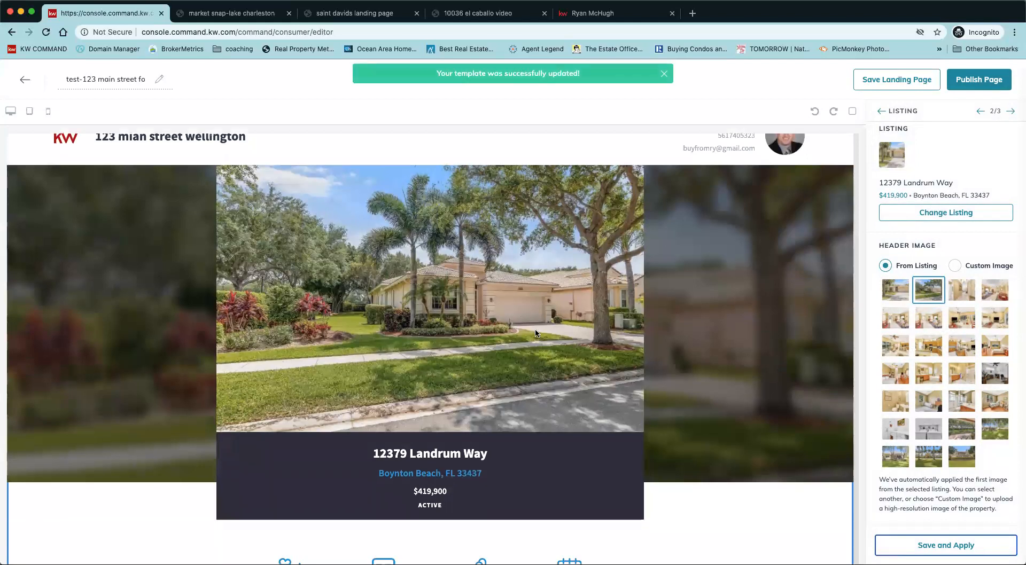
{"action": "scroll", "coordinate": [748, 412], "scroll_direction": "down", "scroll_amount": 5}
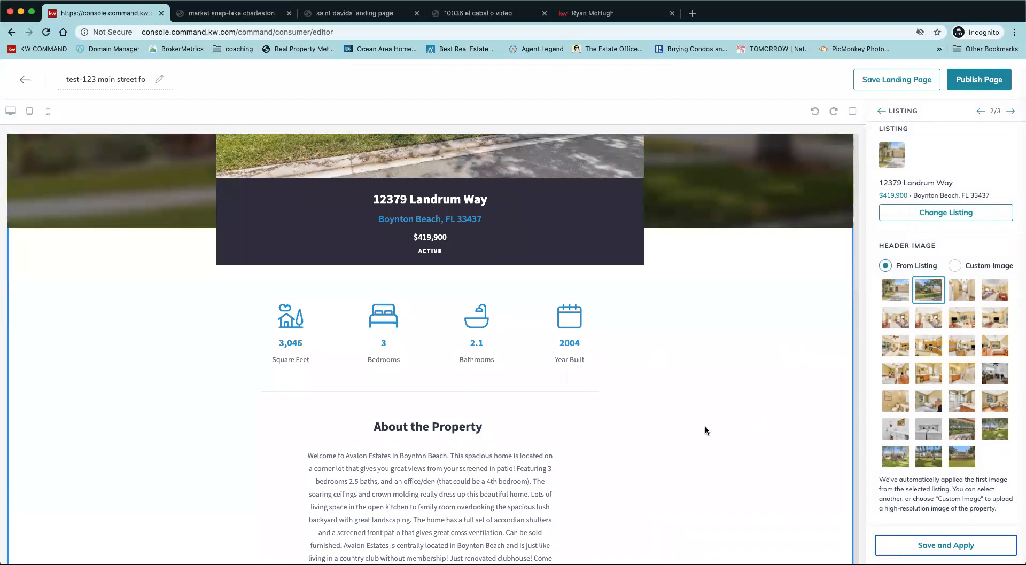
{"action": "scroll", "coordinate": [705, 431], "scroll_direction": "down", "scroll_amount": 3}
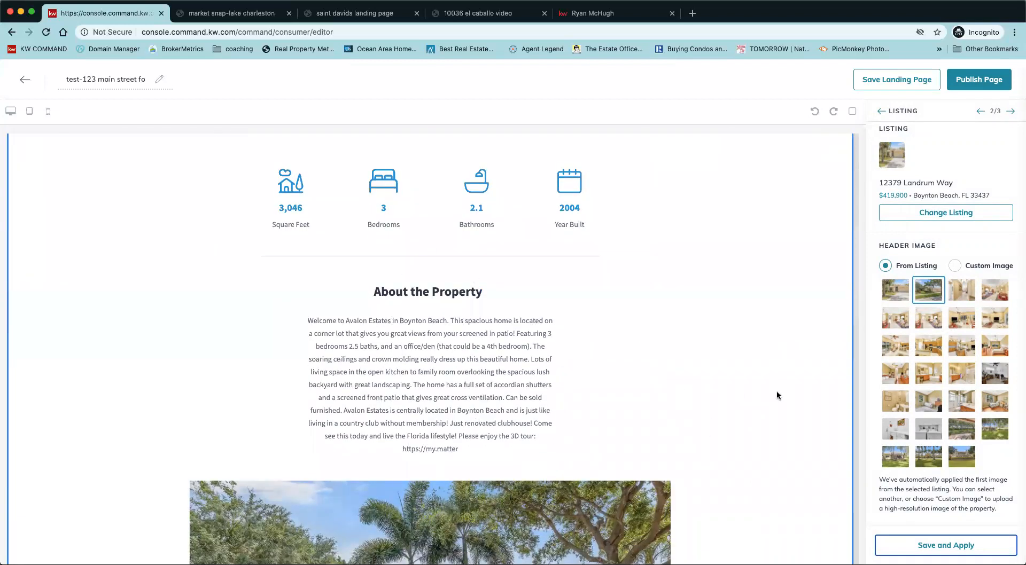
{"action": "scroll", "coordinate": [776, 395], "scroll_direction": "down", "scroll_amount": 6}
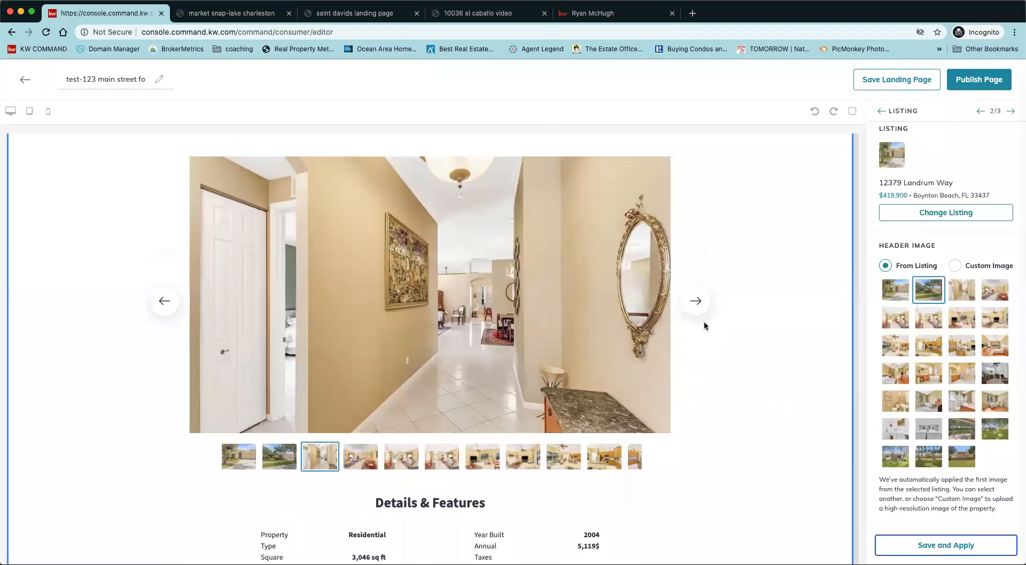
{"action": "left_click", "coordinate": [697, 312]}
{"action": "left_click", "coordinate": [697, 312]}
{"action": "left_click", "coordinate": [697, 312]}
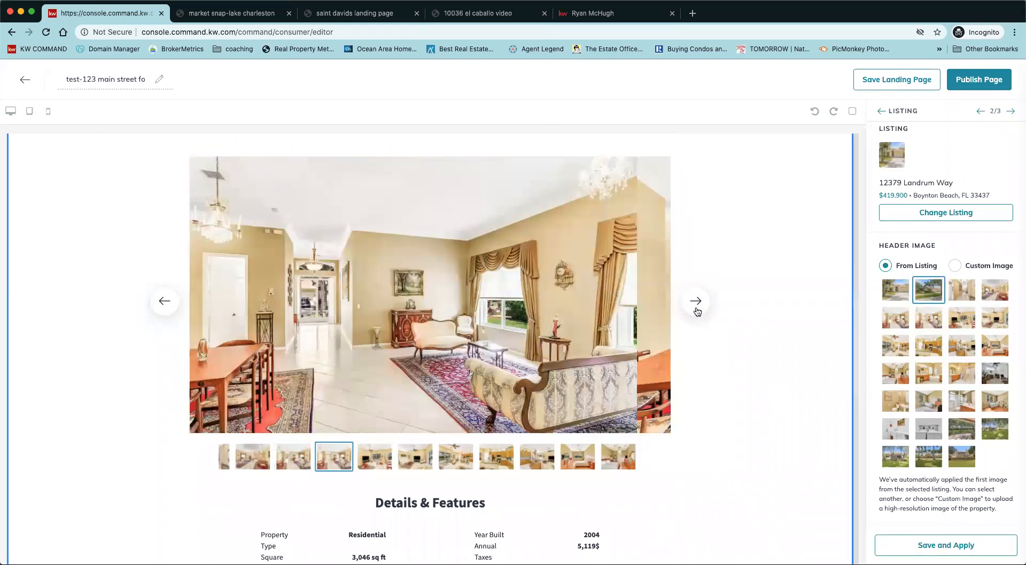
{"action": "left_click", "coordinate": [697, 312]}
{"action": "left_click", "coordinate": [697, 312]}
{"action": "left_click", "coordinate": [697, 312]}
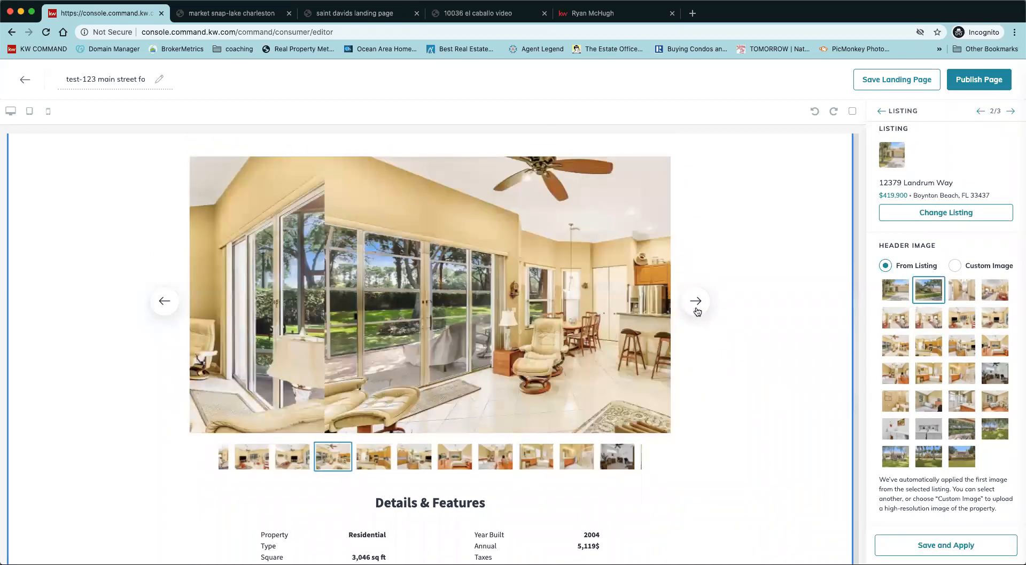
{"action": "scroll", "coordinate": [780, 412], "scroll_direction": "down", "scroll_amount": 5}
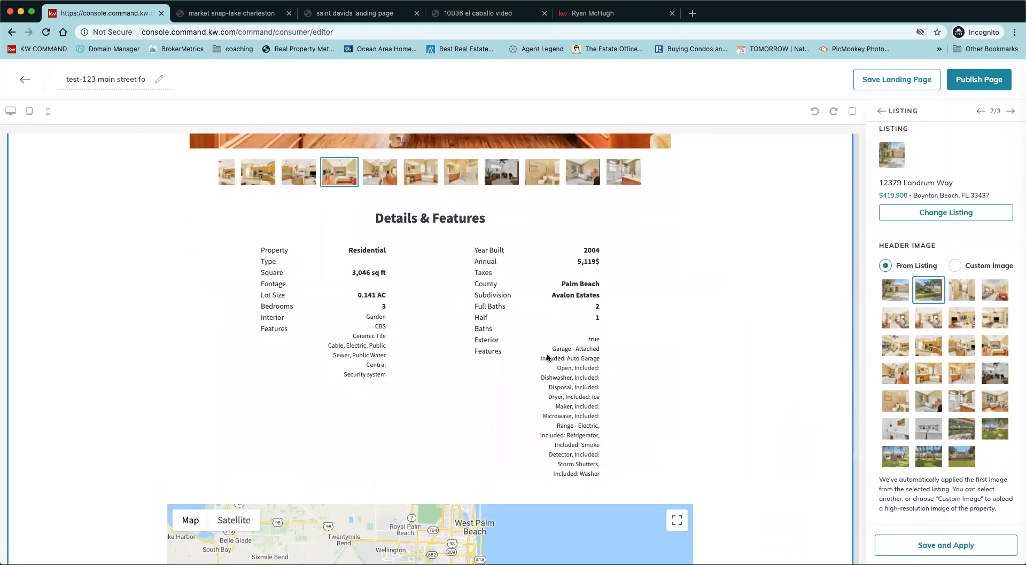
{"action": "scroll", "coordinate": [768, 422], "scroll_direction": "down", "scroll_amount": 6}
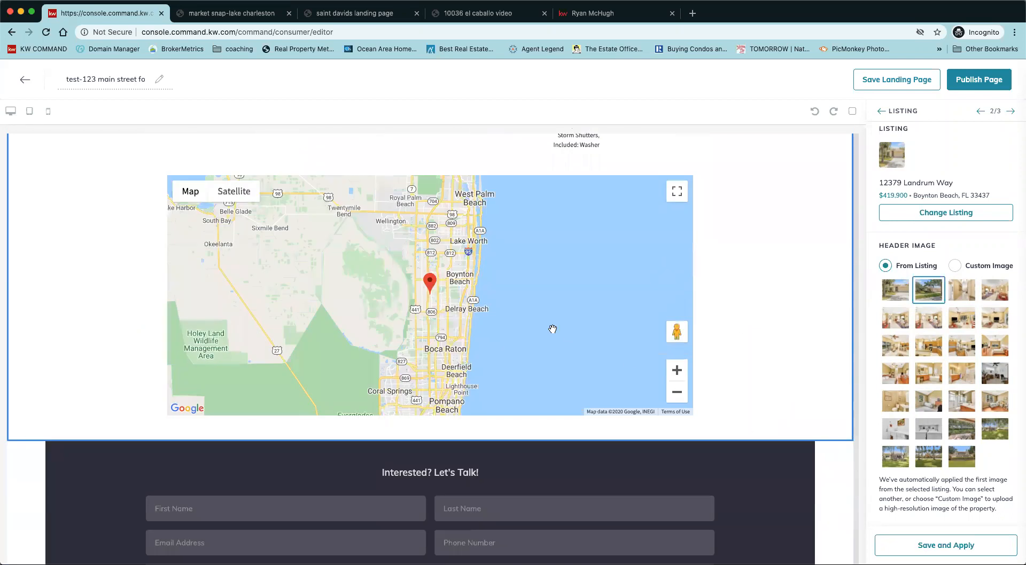
{"action": "scroll", "coordinate": [784, 361], "scroll_direction": "down", "scroll_amount": 2}
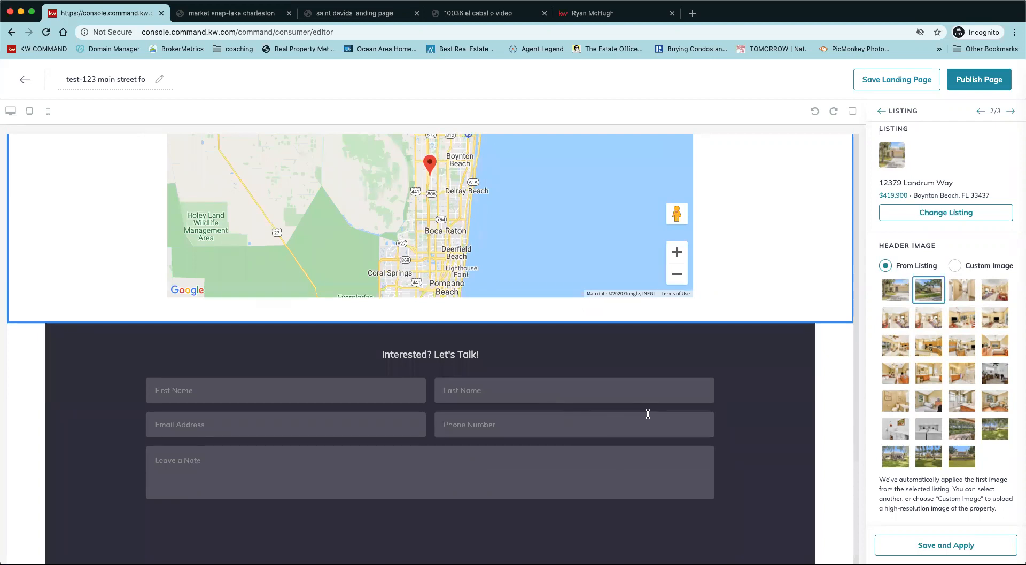
Replace the Lead Form header text with 'buy this house please' and apply it.
{"action": "left_click", "coordinate": [1011, 112]}
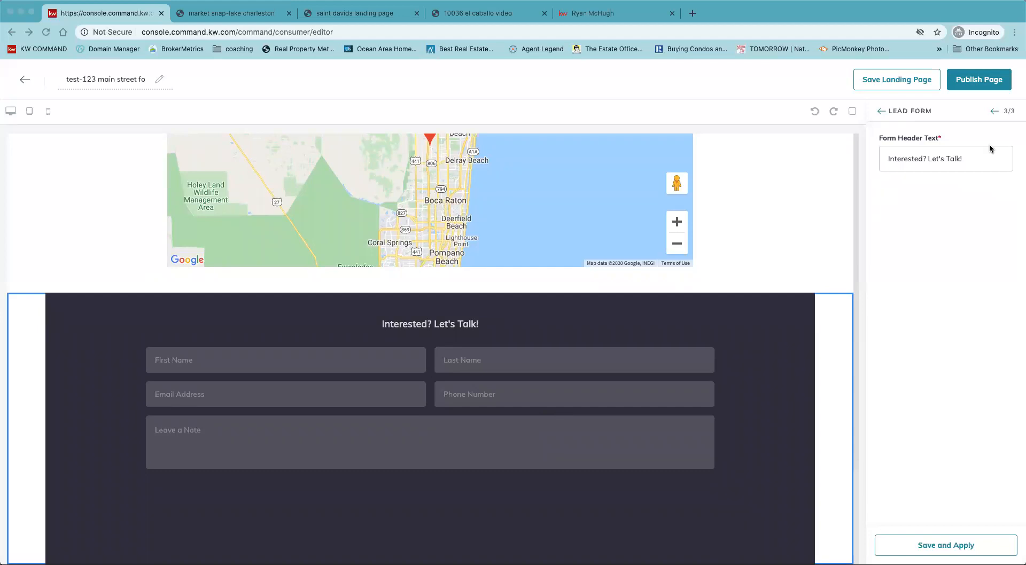
{"action": "left_click", "coordinate": [921, 159]}
{"action": "double_click", "coordinate": [919, 159]}
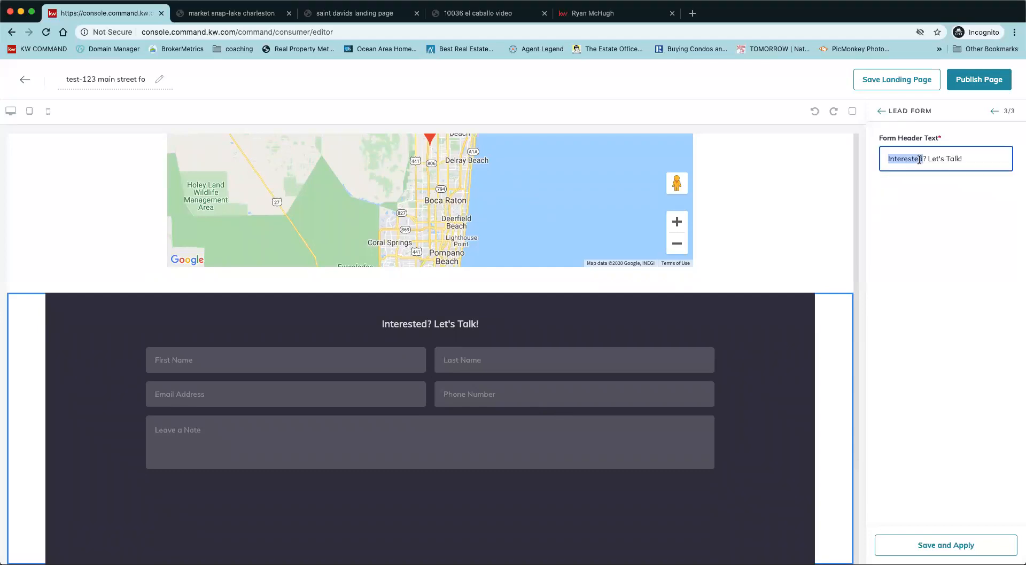
{"action": "triple_click", "coordinate": [919, 160]}
{"action": "key", "text": "BackSpace"}
{"action": "type", "text": "buy this house please"}
{"action": "left_click", "coordinate": [934, 546]}
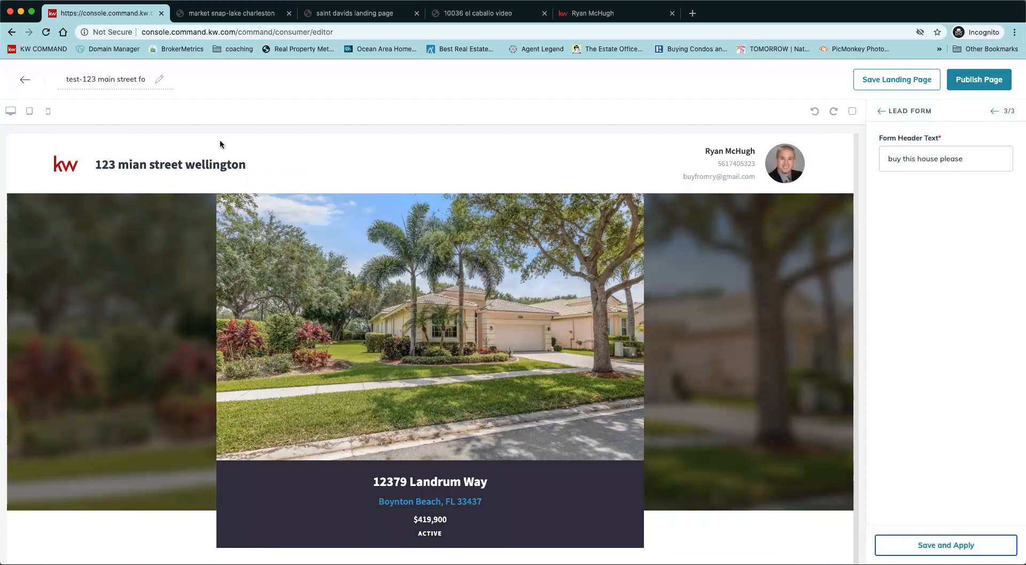
{"action": "scroll", "coordinate": [558, 266], "scroll_direction": "down", "scroll_amount": 2}
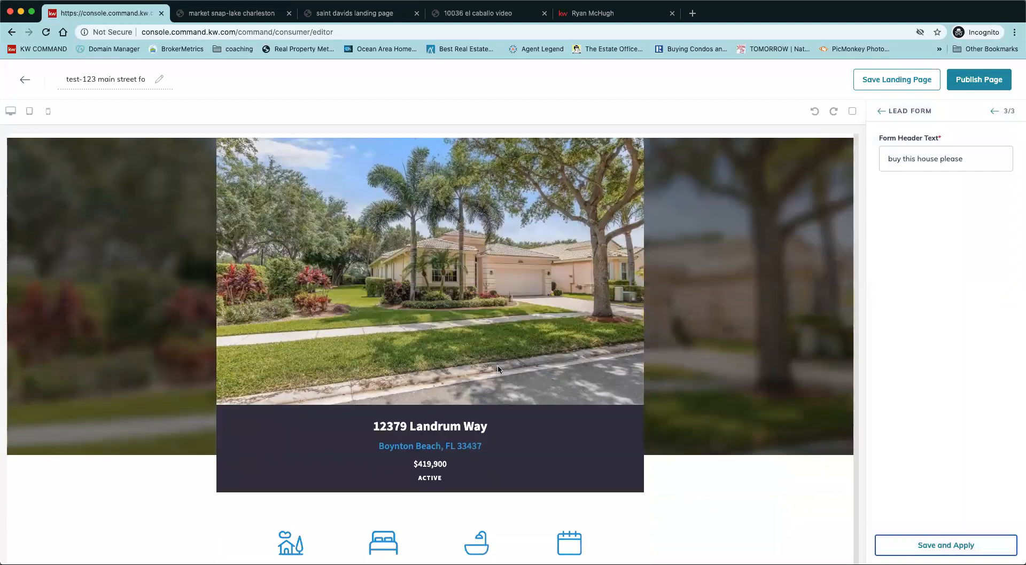
{"action": "scroll", "coordinate": [669, 426], "scroll_direction": "down", "scroll_amount": 3}
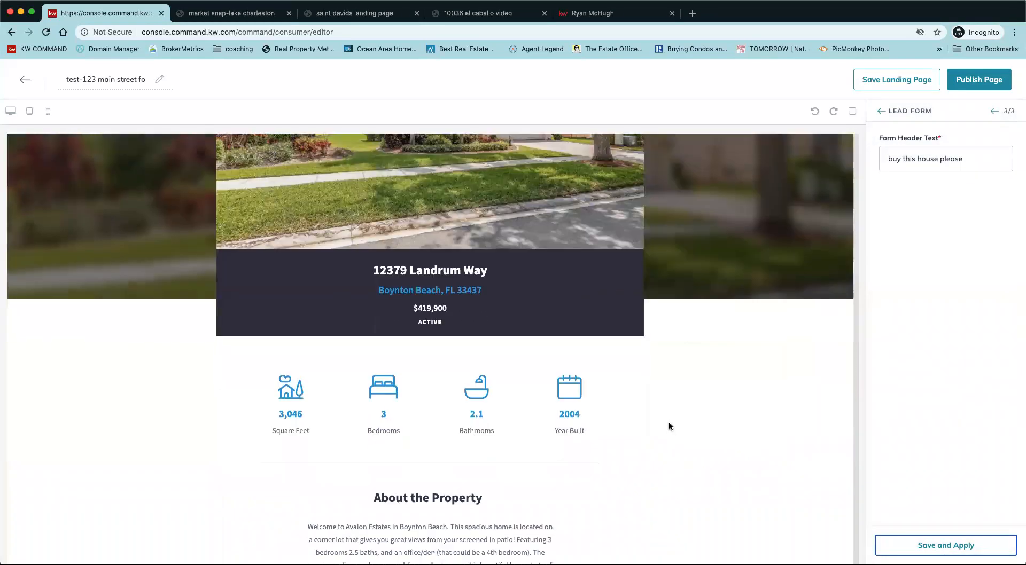
{"action": "scroll", "coordinate": [669, 426], "scroll_direction": "down", "scroll_amount": 10}
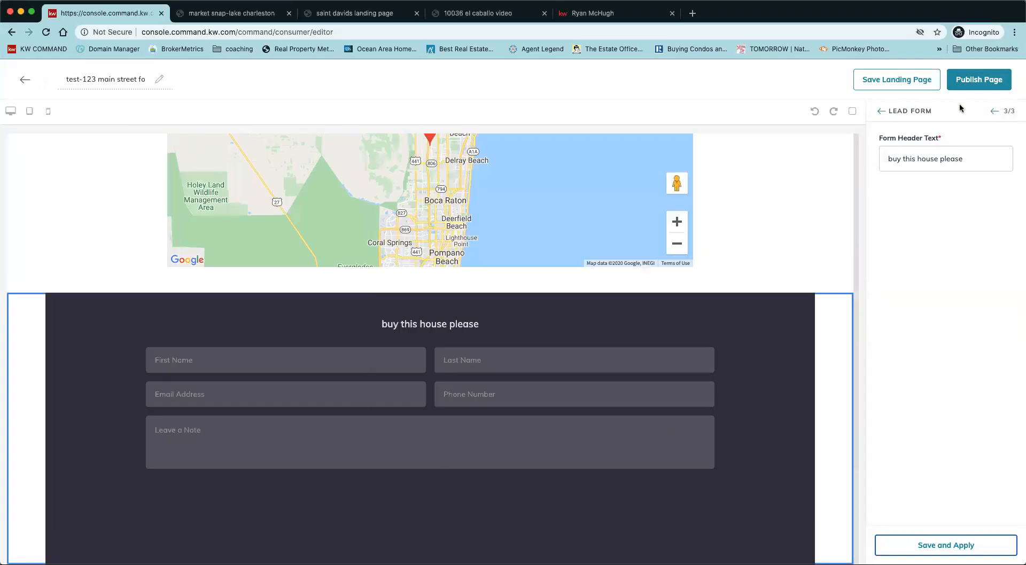
Publish the test-123 main street landing page, confirming with Yes.
{"action": "left_click", "coordinate": [975, 84]}
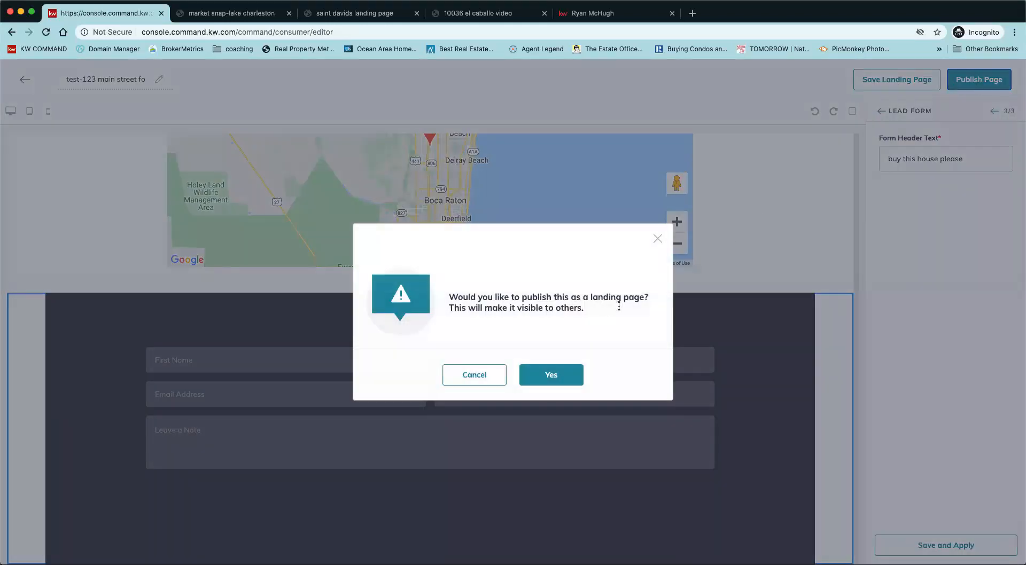
{"action": "left_click", "coordinate": [571, 374]}
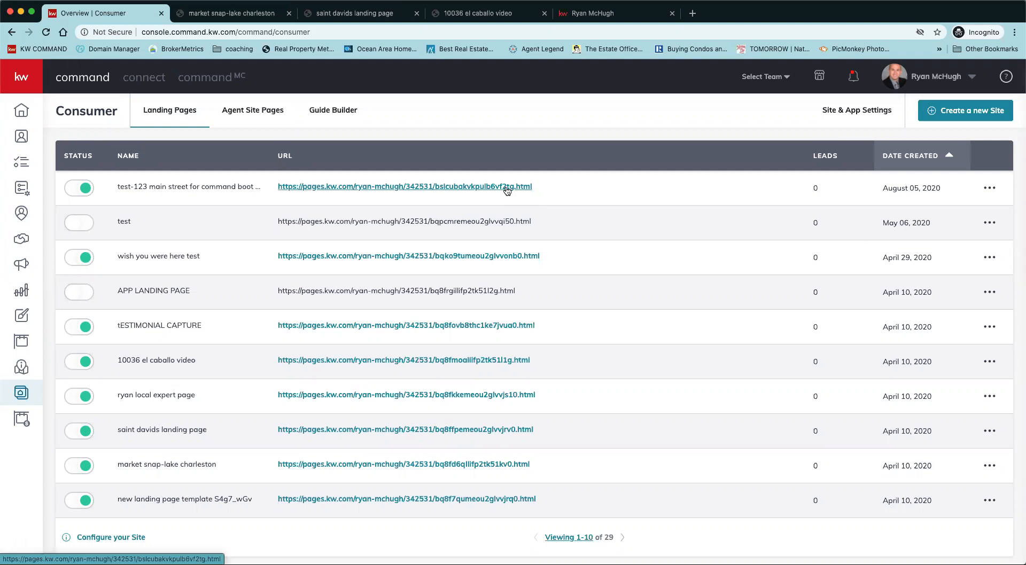
Open the published page's URL live in a new browser tab.
{"action": "triple_click", "coordinate": [499, 224]}
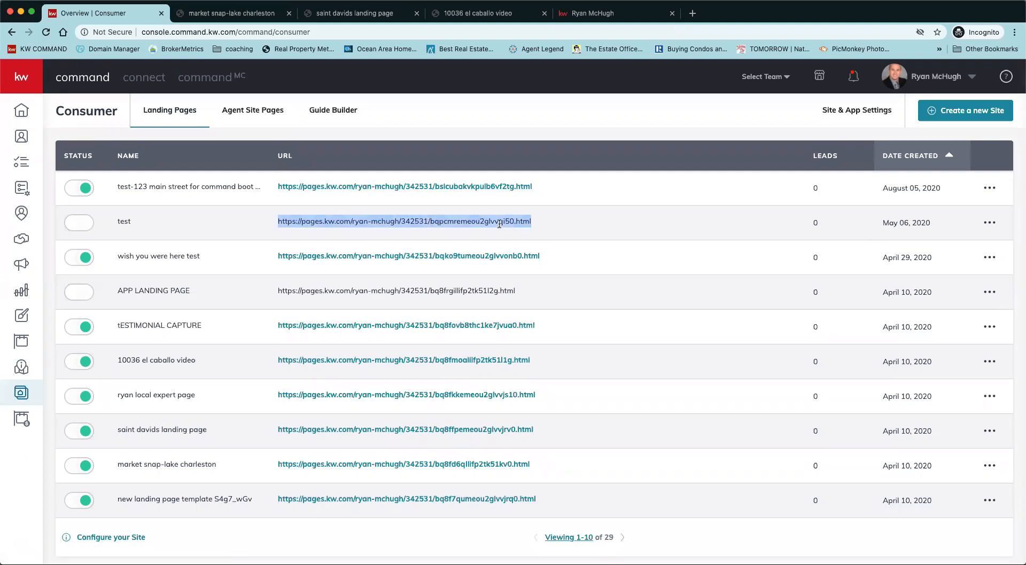
{"action": "left_click", "coordinate": [450, 231]}
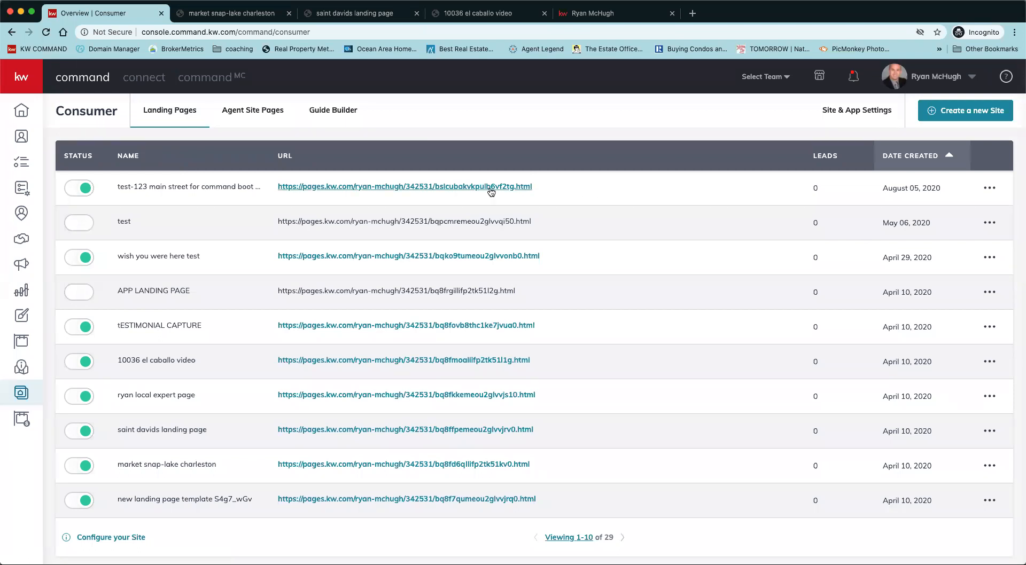
{"action": "left_click", "coordinate": [491, 188]}
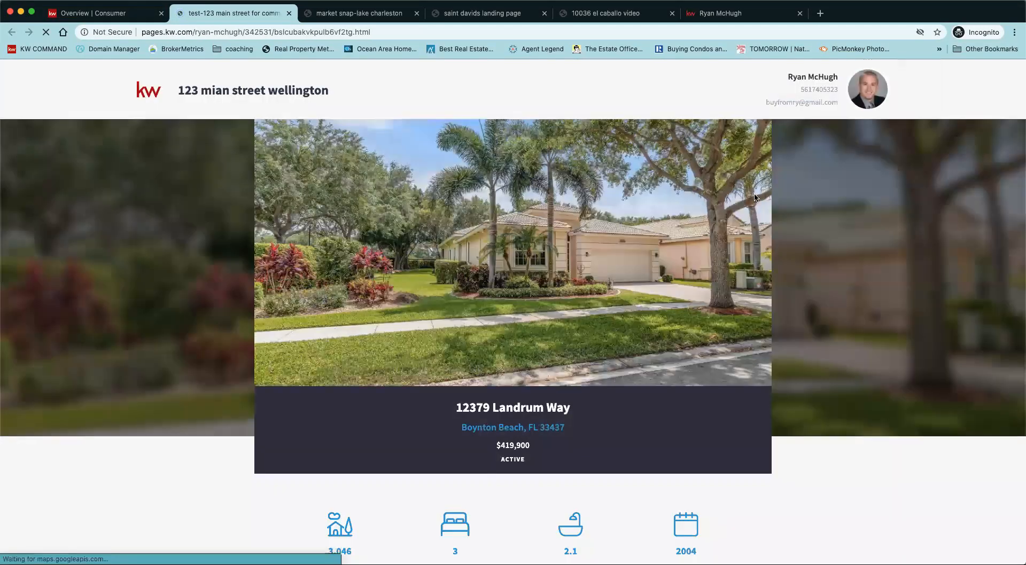
Scroll through the live test-123 main street page to check it.
{"action": "scroll", "coordinate": [930, 317], "scroll_direction": "down", "scroll_amount": 3}
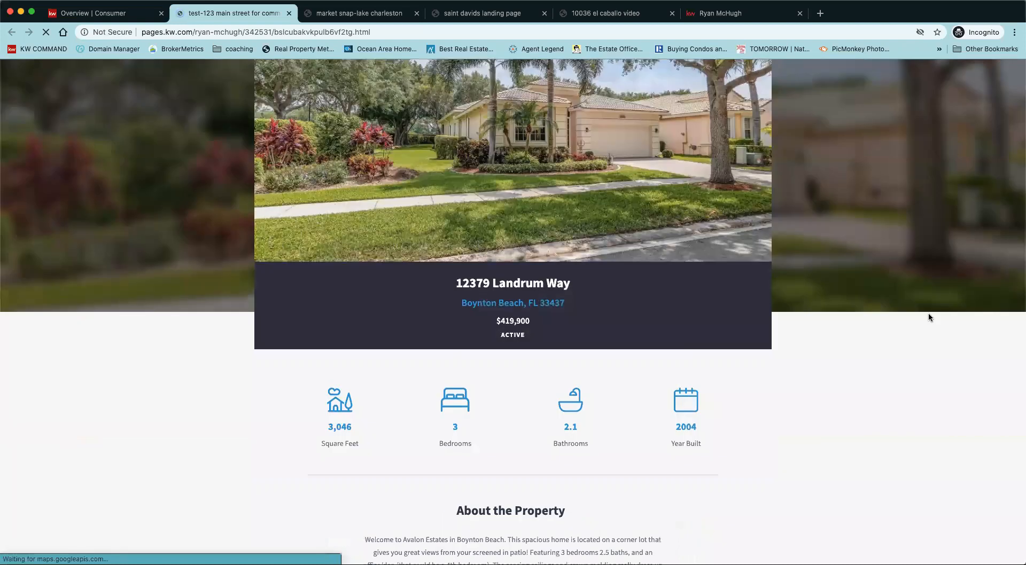
{"action": "scroll", "coordinate": [928, 317], "scroll_direction": "down", "scroll_amount": 8}
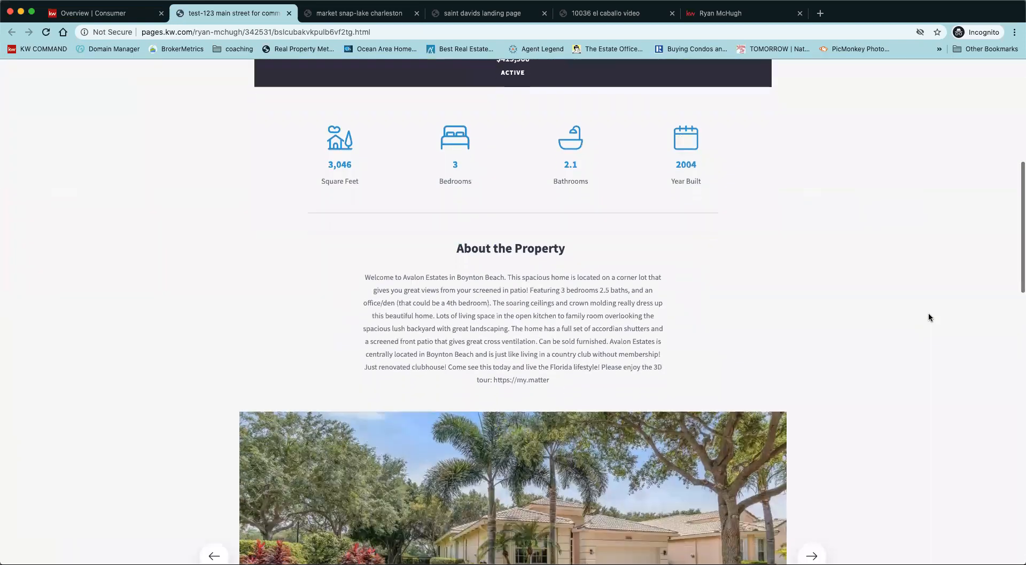
{"action": "scroll", "coordinate": [928, 317], "scroll_direction": "down", "scroll_amount": 10}
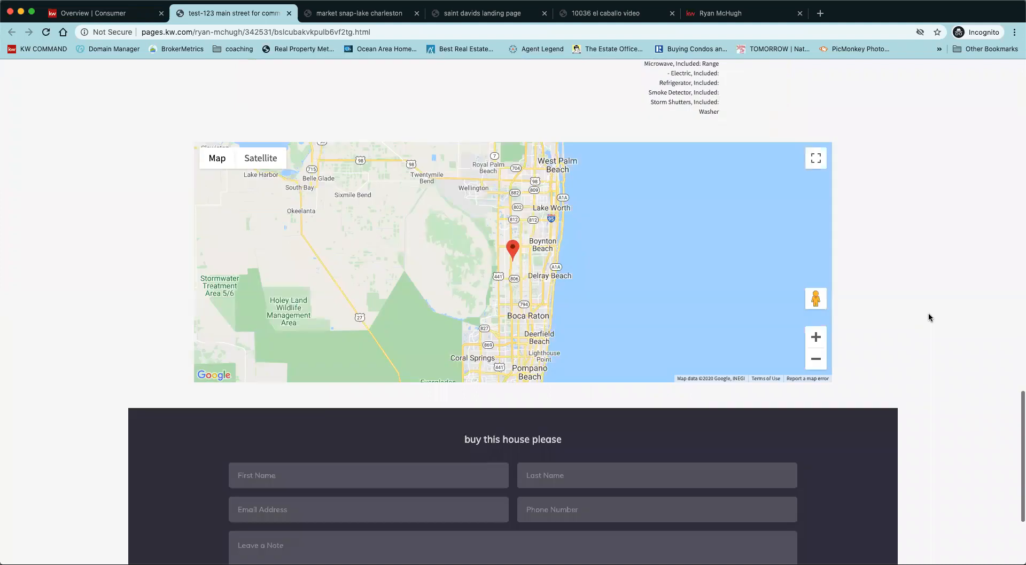
{"action": "scroll", "coordinate": [928, 317], "scroll_direction": "up", "scroll_amount": 20}
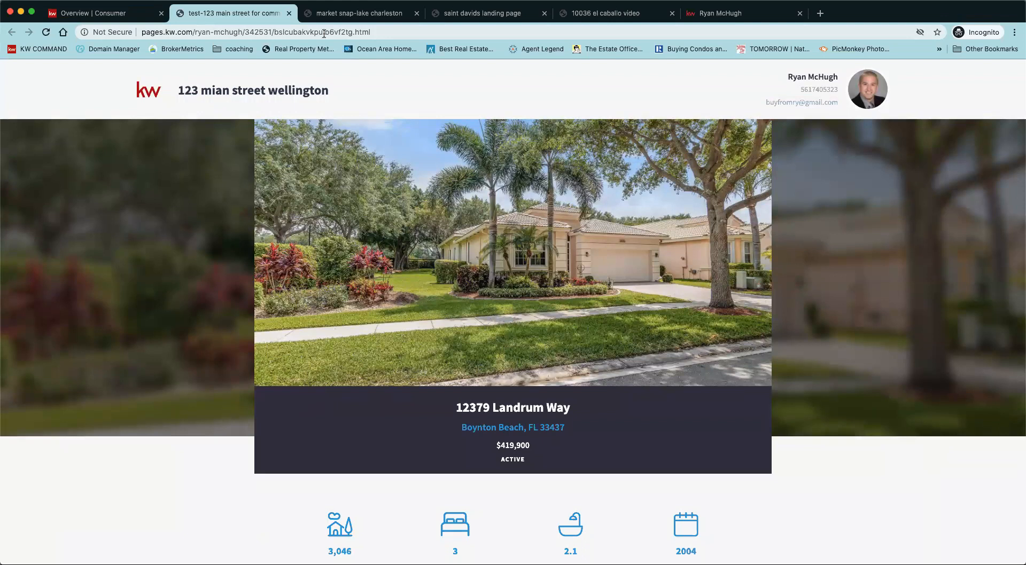
Copy the page URL from the Landing Pages list, load it in a new tab, then close it.
{"action": "left_click", "coordinate": [100, 18]}
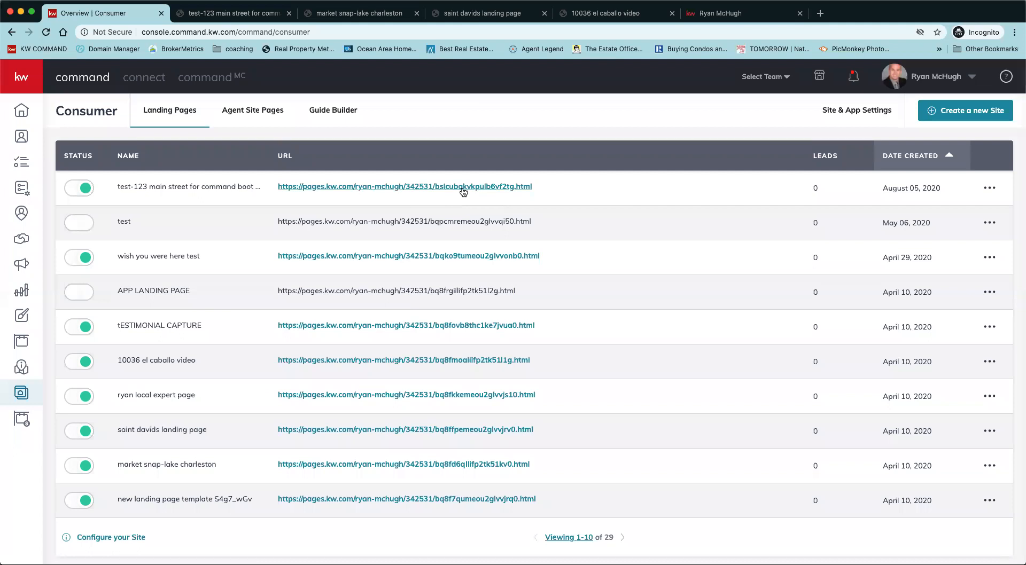
{"action": "left_click_drag", "start_coordinate": [537, 188], "coordinate": [278, 193]}
{"action": "right_click", "coordinate": [284, 190]}
{"action": "left_click", "coordinate": [316, 260]}
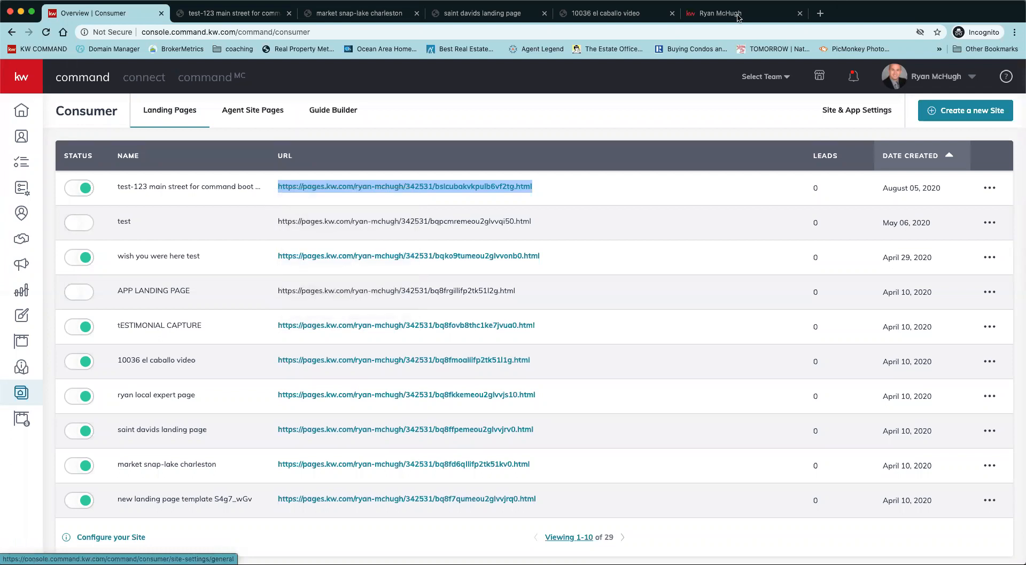
{"action": "left_click", "coordinate": [820, 13]}
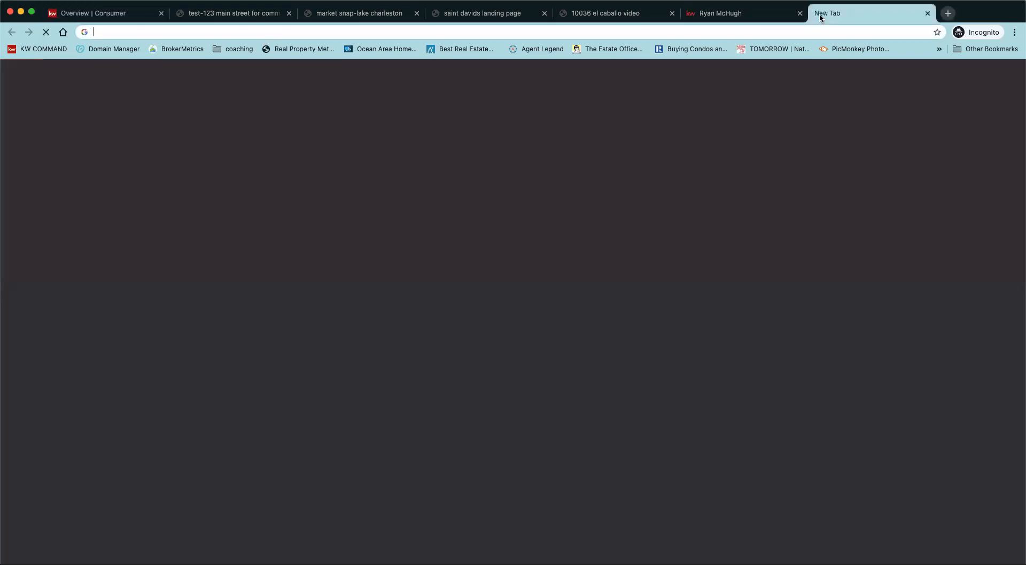
{"action": "key", "text": "super+v"}
{"action": "key", "text": "Return"}
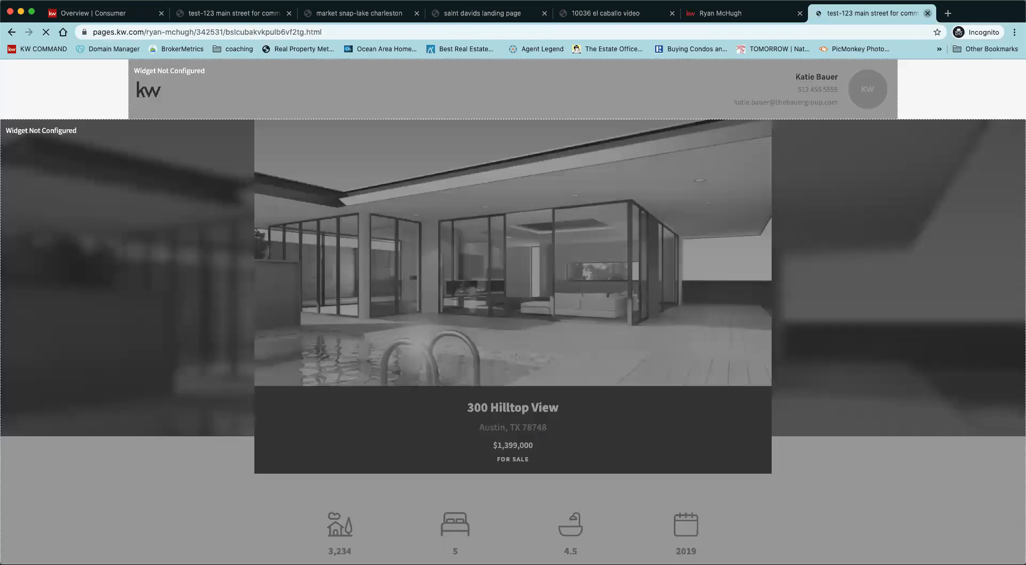
{"action": "left_click", "coordinate": [928, 13]}
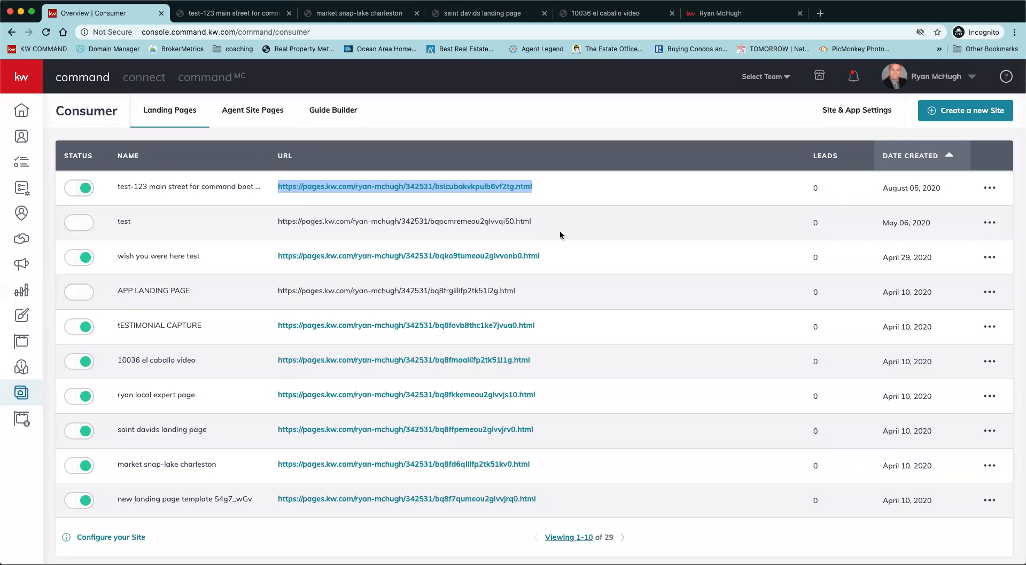
Open the test-123 main street page's row options menu, then dismiss it.
{"action": "left_click", "coordinate": [993, 189]}
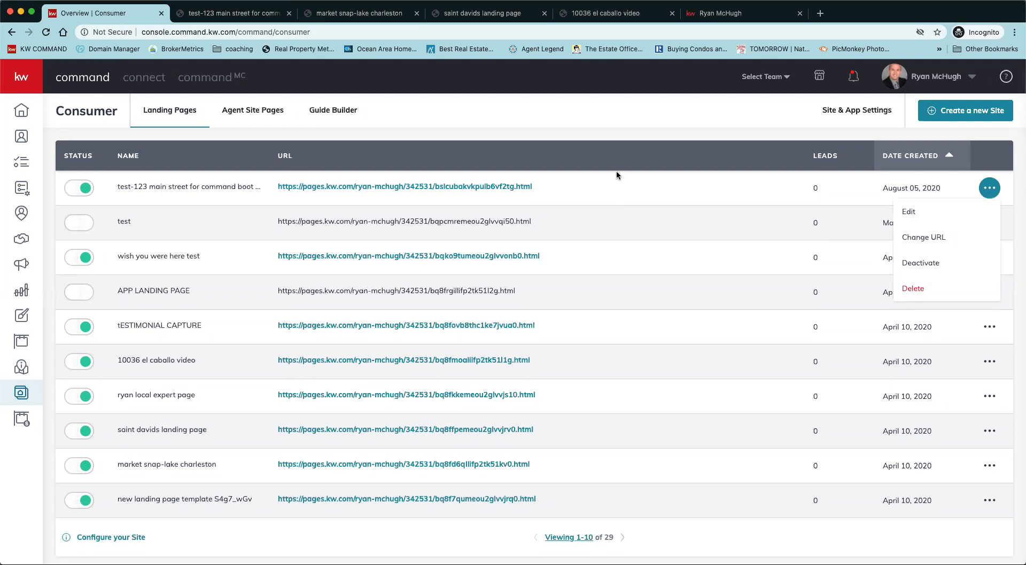
{"action": "left_click", "coordinate": [614, 194]}
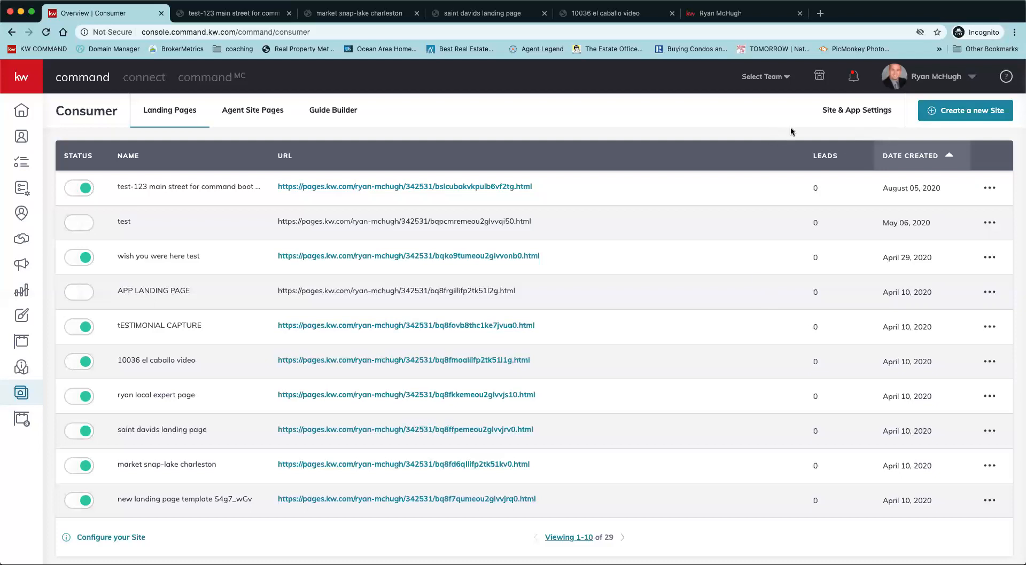
Create a new standalone landing page and dismiss the layout tip.
{"action": "left_click", "coordinate": [959, 112]}
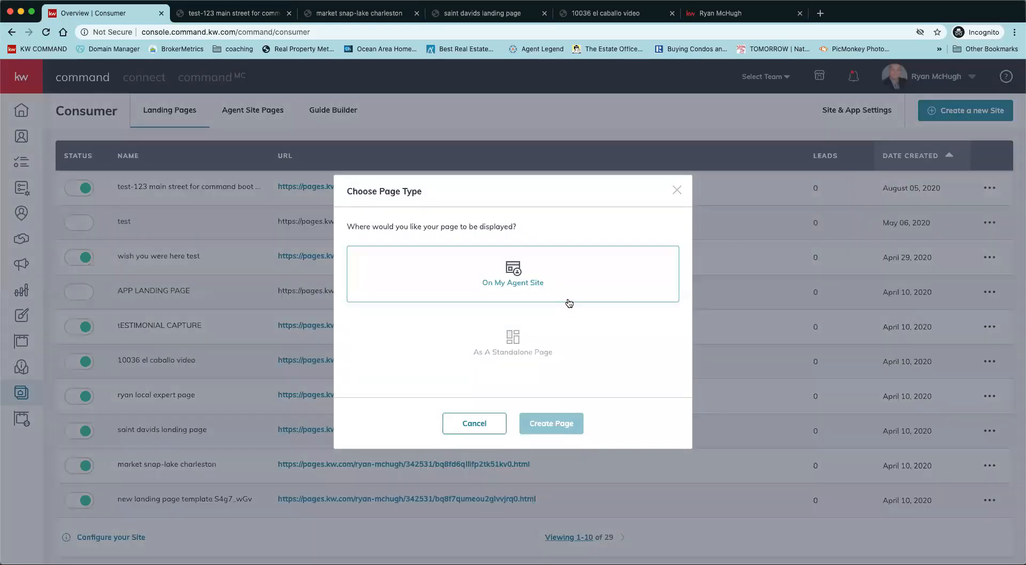
{"action": "left_click", "coordinate": [523, 342]}
{"action": "left_click", "coordinate": [554, 420]}
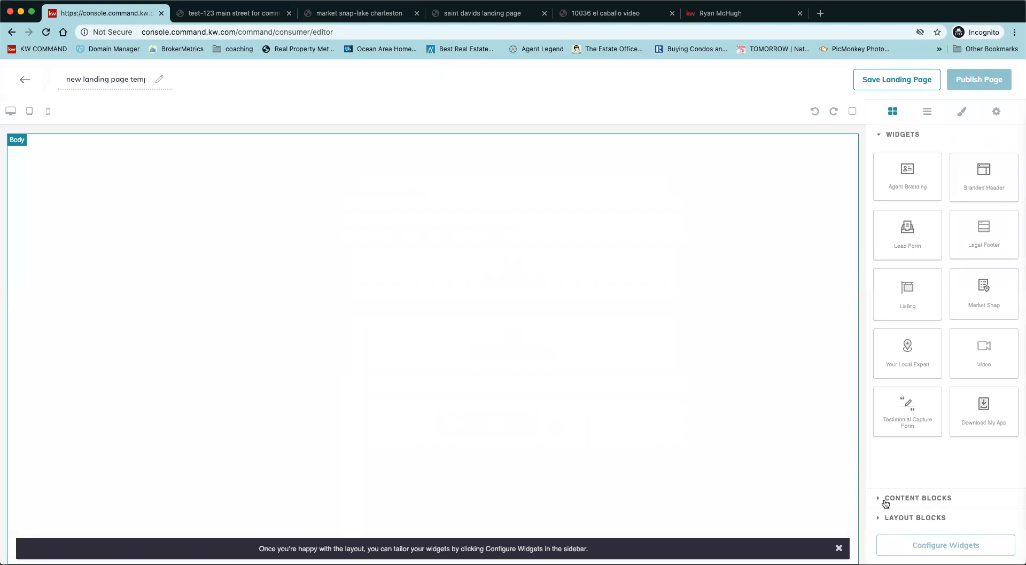
{"action": "left_click", "coordinate": [838, 549]}
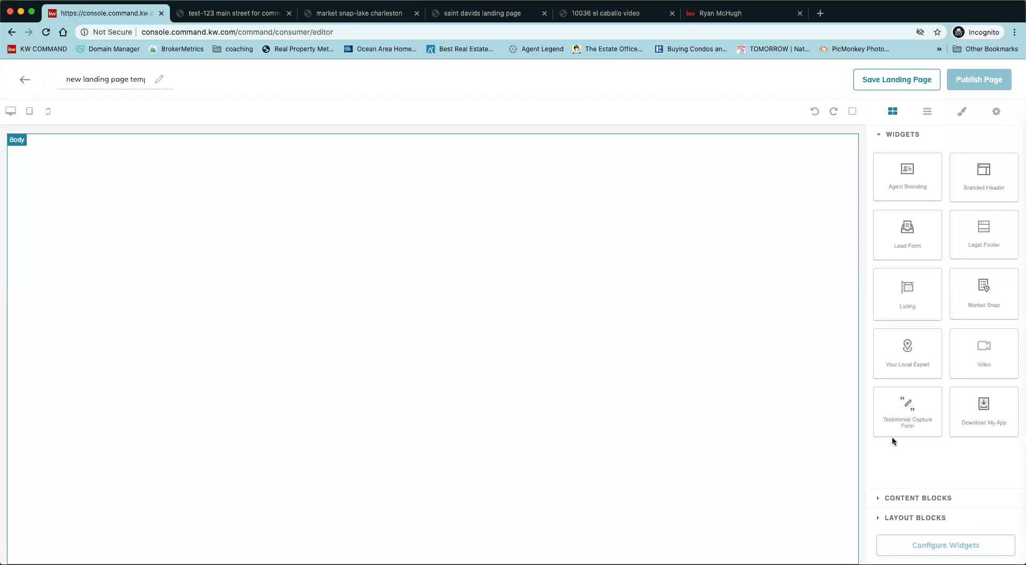
Stack a Branded Header, a Market Snap and a Lead Form on the page, top to bottom.
{"action": "left_click_drag", "start_coordinate": [913, 230], "coordinate": [728, 439]}
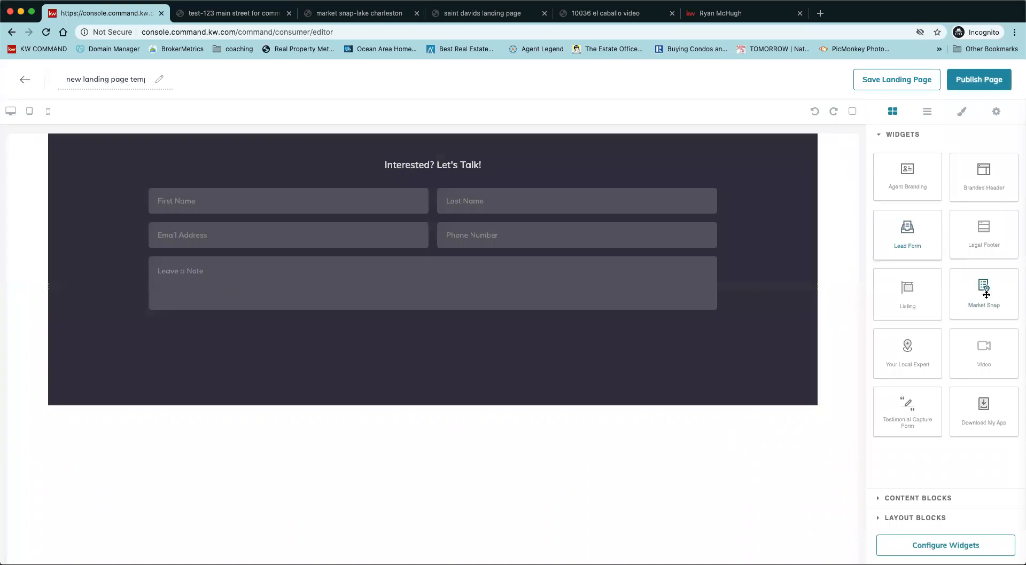
{"action": "left_click_drag", "start_coordinate": [702, 177], "coordinate": [700, 137]}
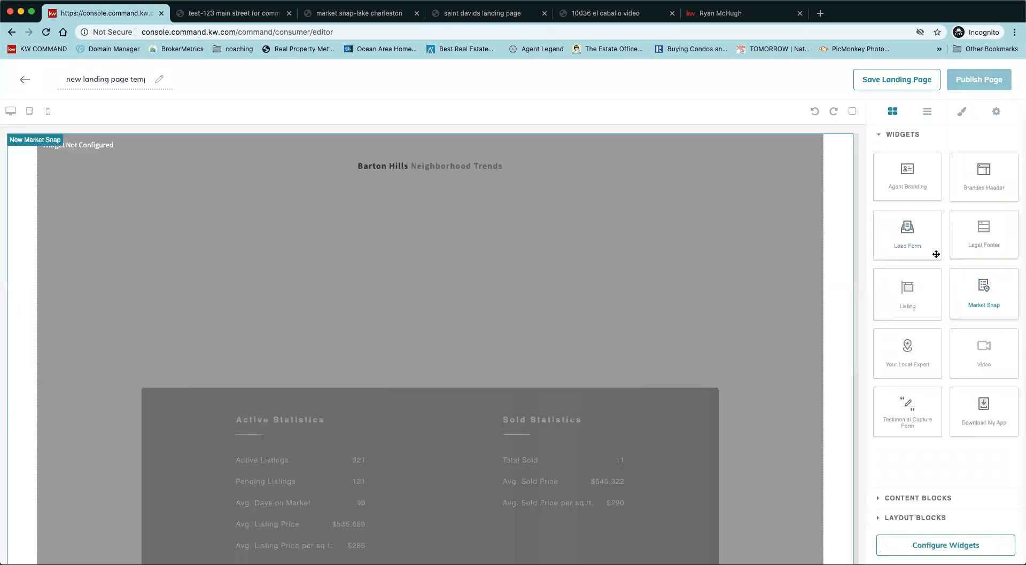
{"action": "left_click_drag", "start_coordinate": [984, 176], "coordinate": [748, 142]}
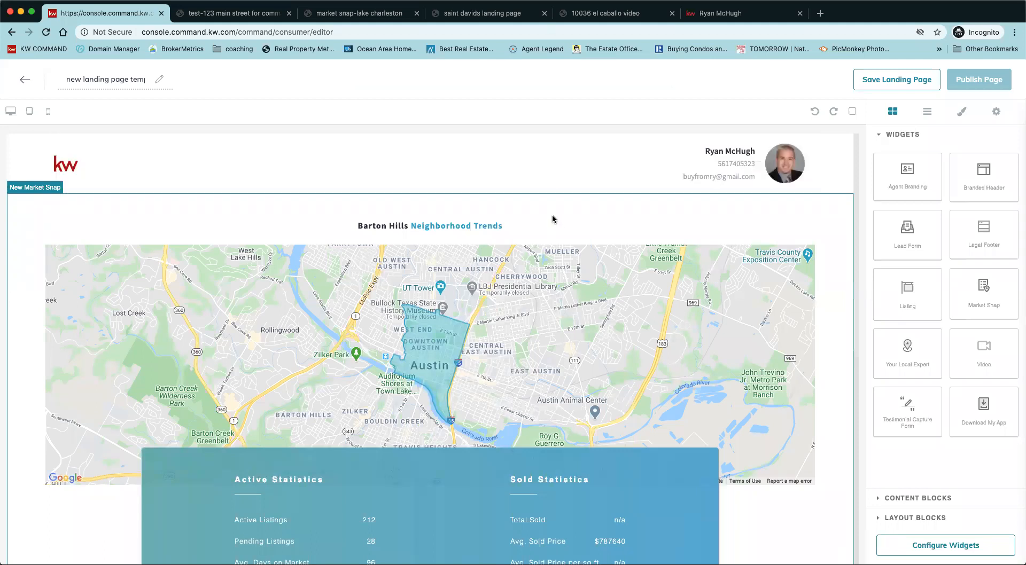
{"action": "scroll", "coordinate": [678, 315], "scroll_direction": "down", "scroll_amount": 6}
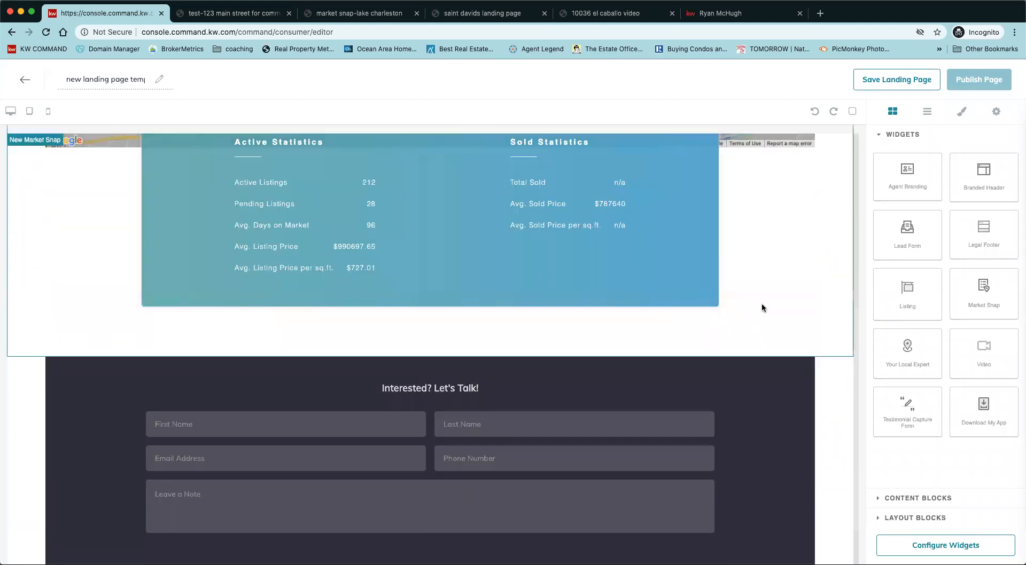
{"action": "scroll", "coordinate": [762, 303], "scroll_direction": "up", "scroll_amount": 6}
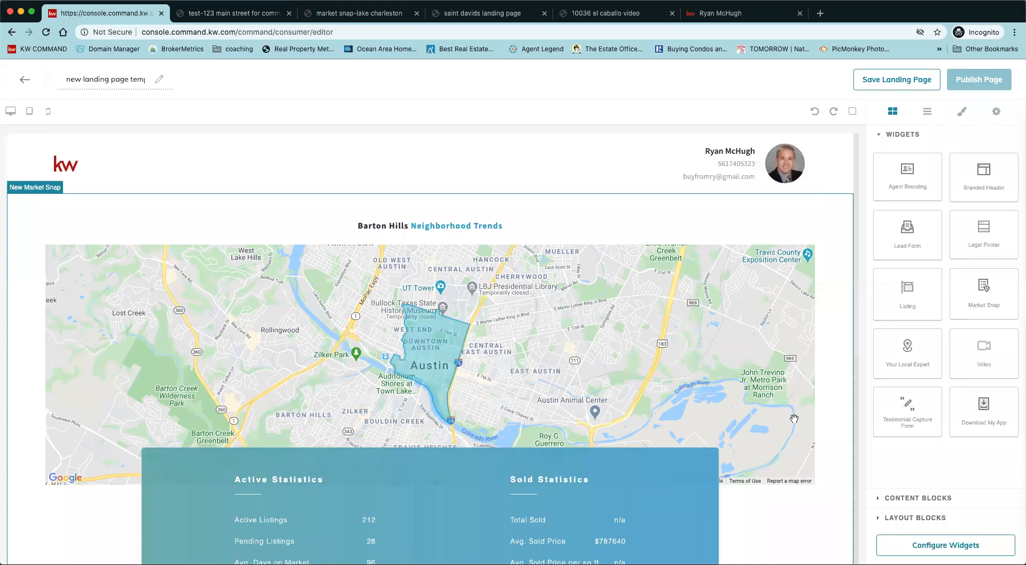
Set the Branded Header's header text to 'avalon estates' and apply it.
{"action": "left_click", "coordinate": [969, 546]}
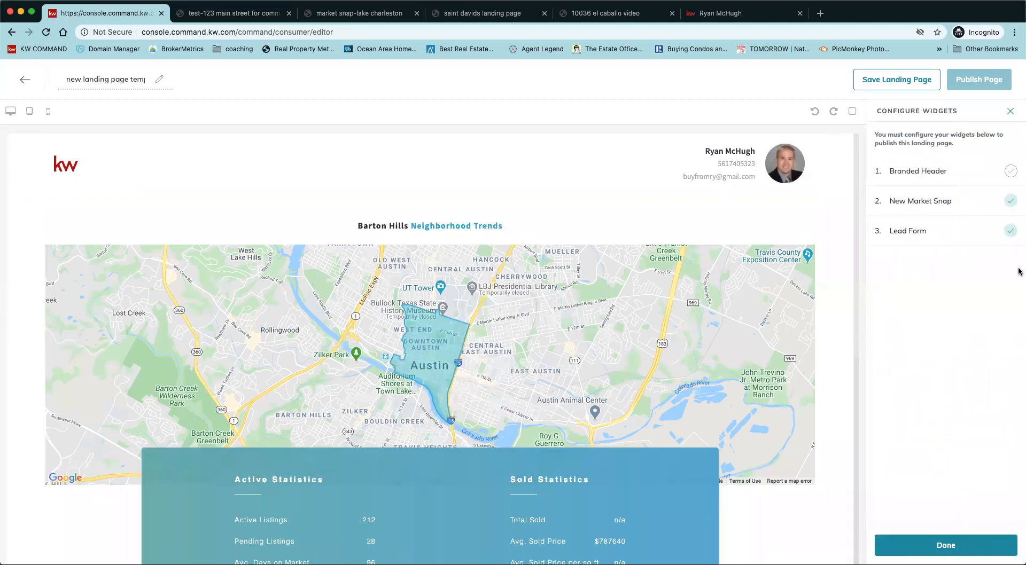
{"action": "left_click", "coordinate": [972, 171]}
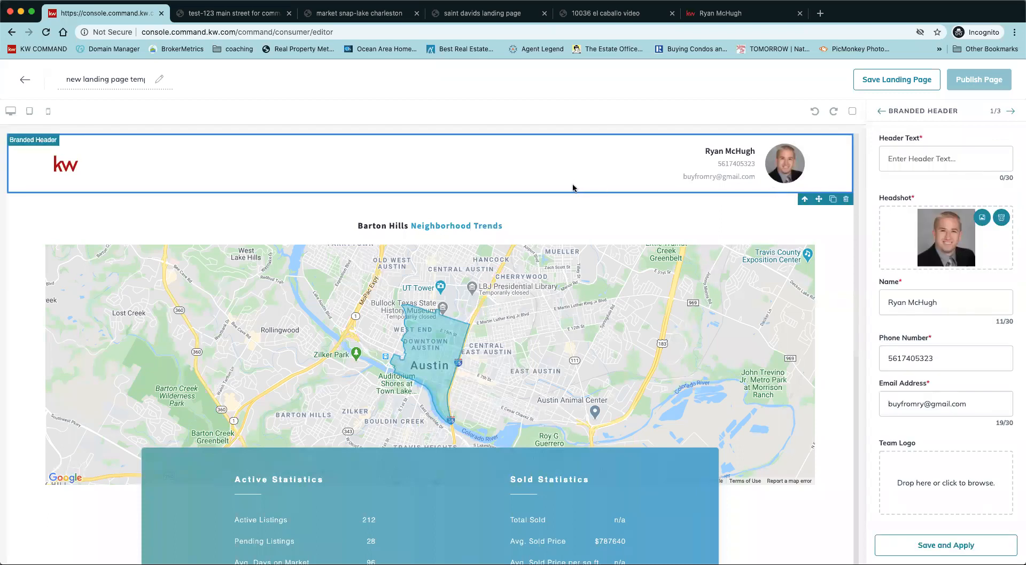
{"action": "left_click", "coordinate": [941, 159]}
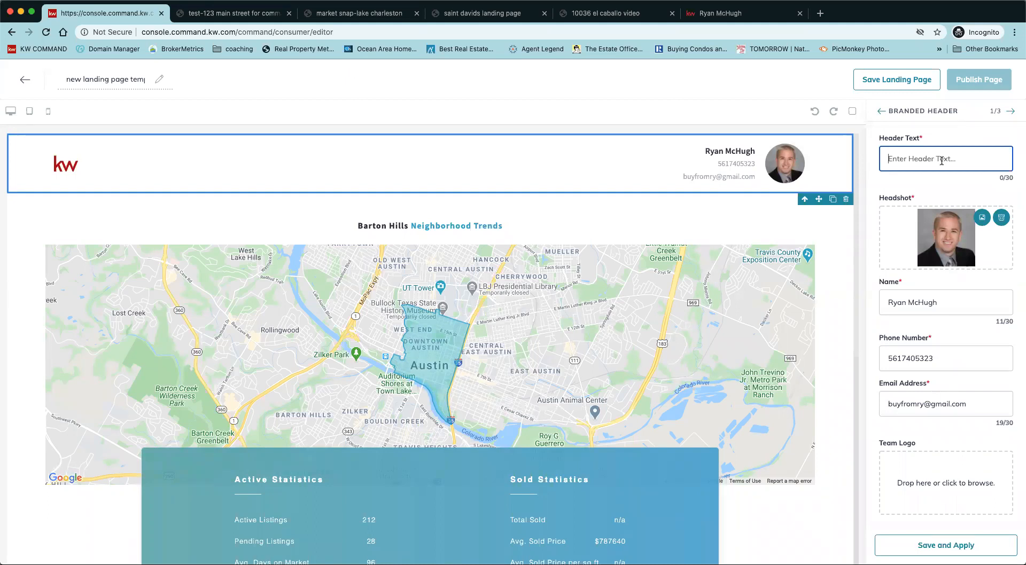
{"action": "type", "text": "avalon estates"}
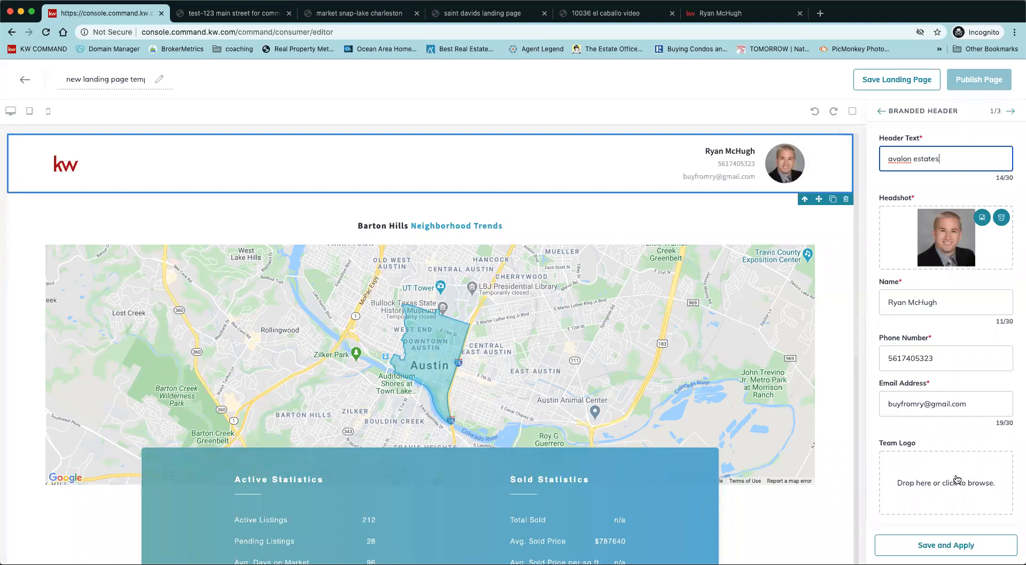
{"action": "left_click", "coordinate": [921, 544]}
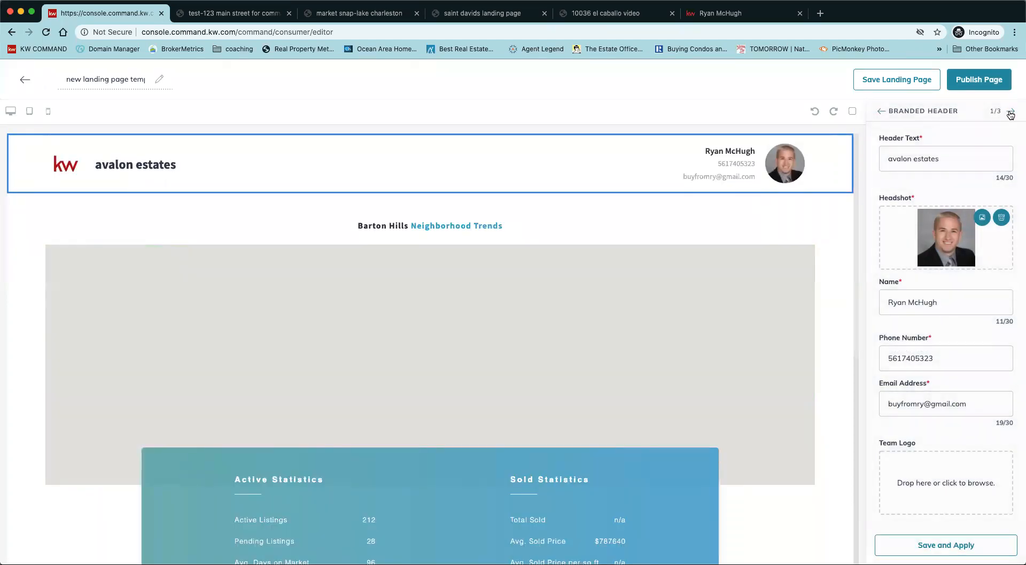
Change the Market Snap postal code to 33437.
{"action": "left_click", "coordinate": [1010, 112]}
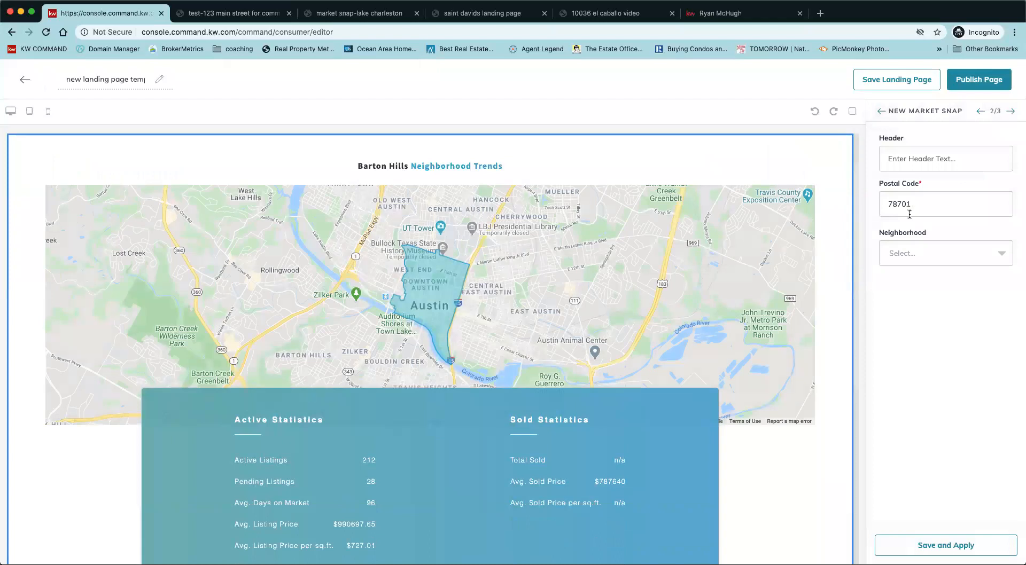
{"action": "double_click", "coordinate": [919, 206]}
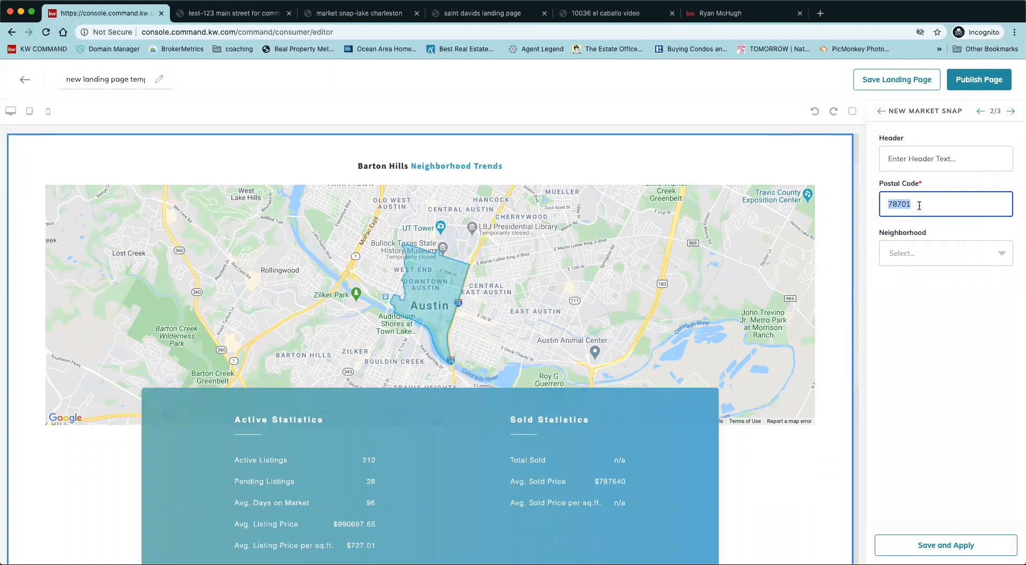
{"action": "type", "text": "33"}
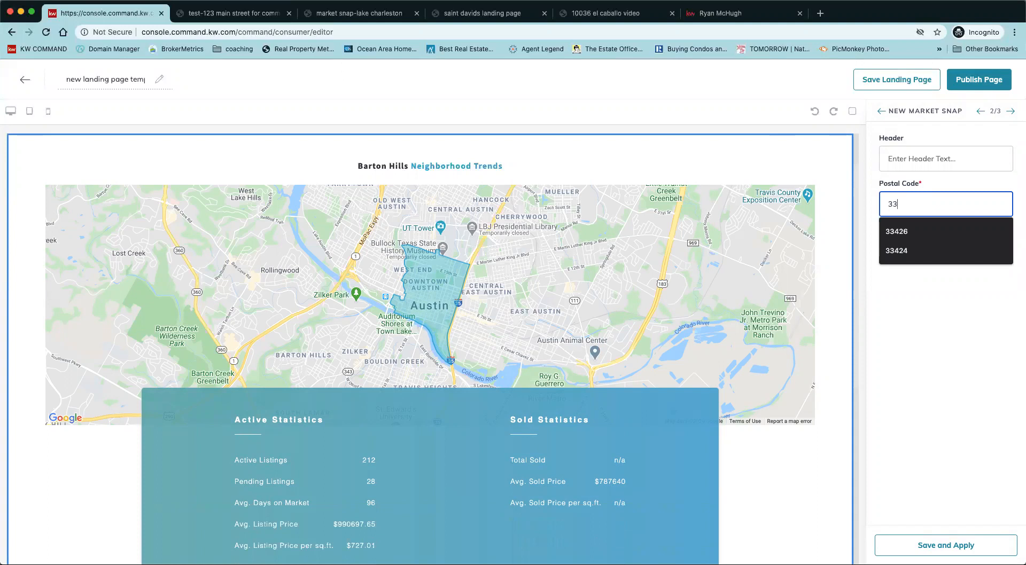
{"action": "type", "text": "437"}
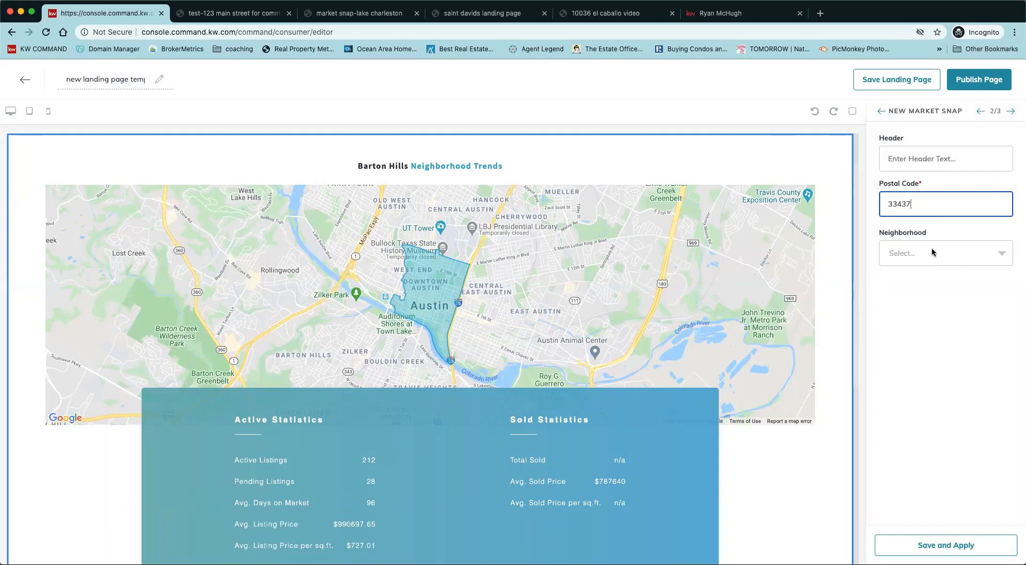
Pick Avalon Estates as the neighbourhood, set header 'Avalon Estates', and apply.
{"action": "left_click", "coordinate": [934, 261]}
{"action": "scroll", "coordinate": [956, 353], "scroll_direction": "down", "scroll_amount": 3}
{"action": "scroll", "coordinate": [956, 353], "scroll_direction": "down", "scroll_amount": 2}
{"action": "scroll", "coordinate": [956, 353], "scroll_direction": "down", "scroll_amount": 3}
{"action": "scroll", "coordinate": [955, 353], "scroll_direction": "down", "scroll_amount": 5}
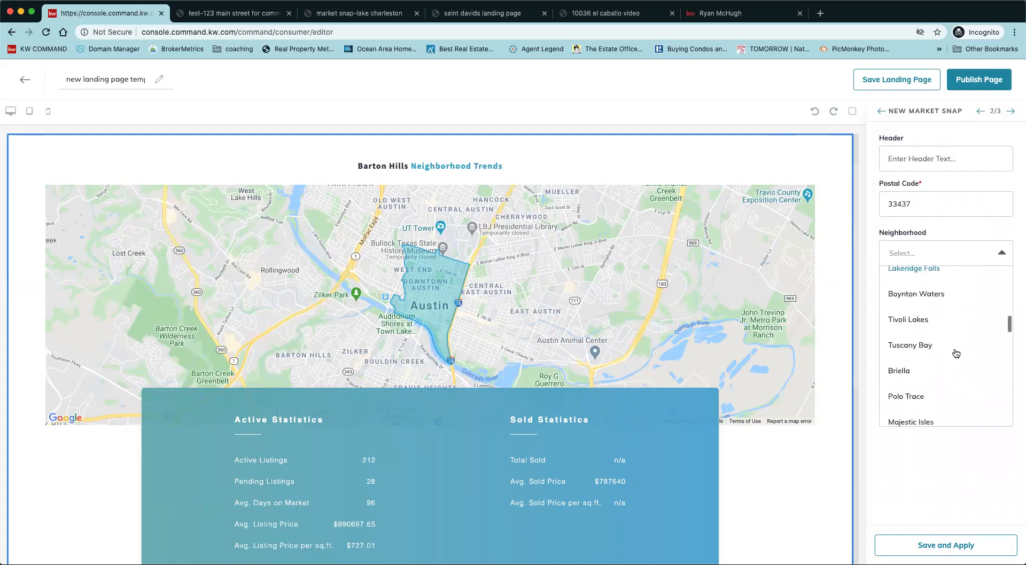
{"action": "scroll", "coordinate": [956, 353], "scroll_direction": "down", "scroll_amount": 6}
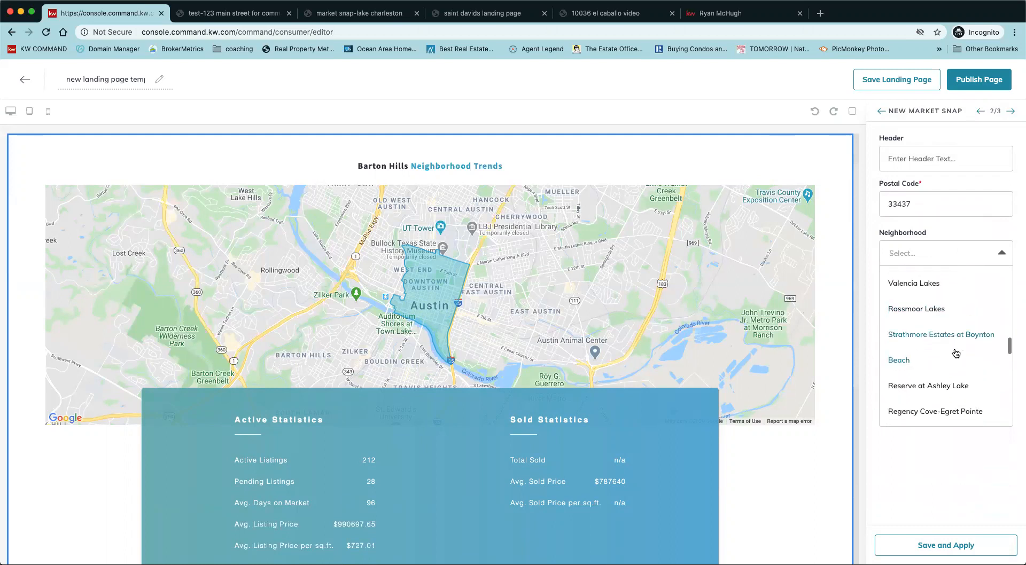
{"action": "scroll", "coordinate": [956, 354], "scroll_direction": "down", "scroll_amount": 6}
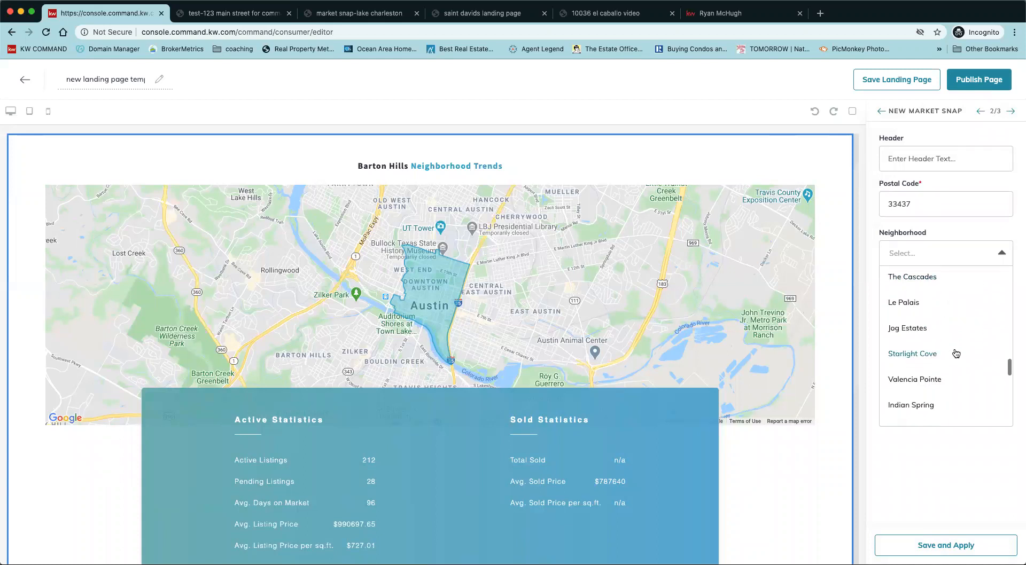
{"action": "scroll", "coordinate": [956, 353], "scroll_direction": "down", "scroll_amount": 5}
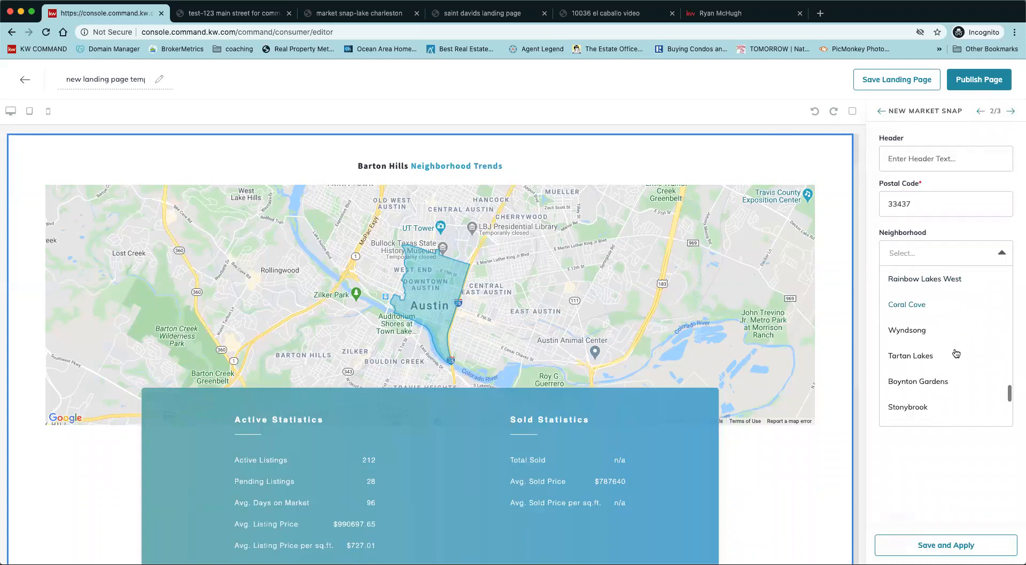
{"action": "scroll", "coordinate": [956, 353], "scroll_direction": "down", "scroll_amount": 5}
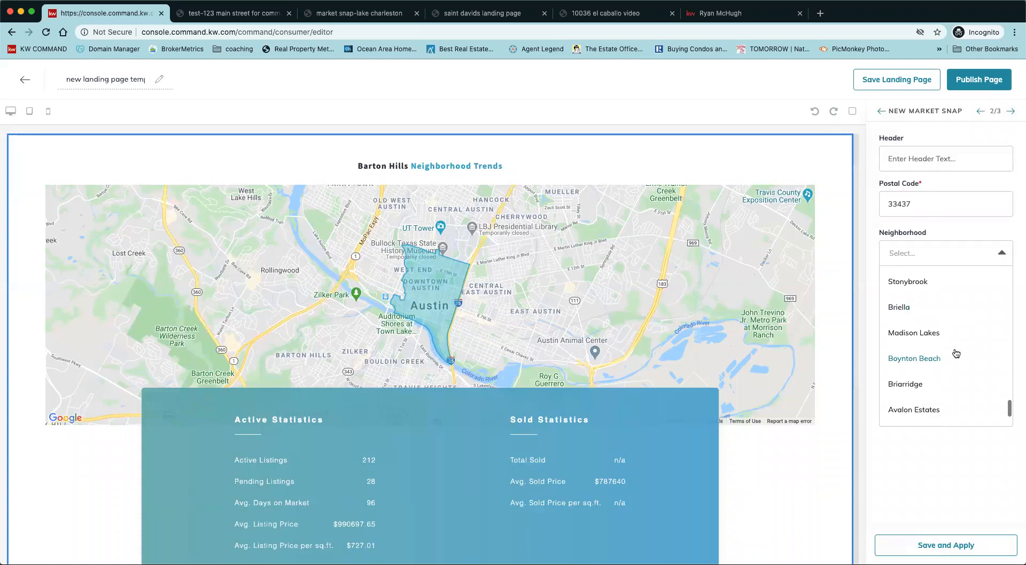
{"action": "scroll", "coordinate": [956, 353], "scroll_direction": "down", "scroll_amount": 2}
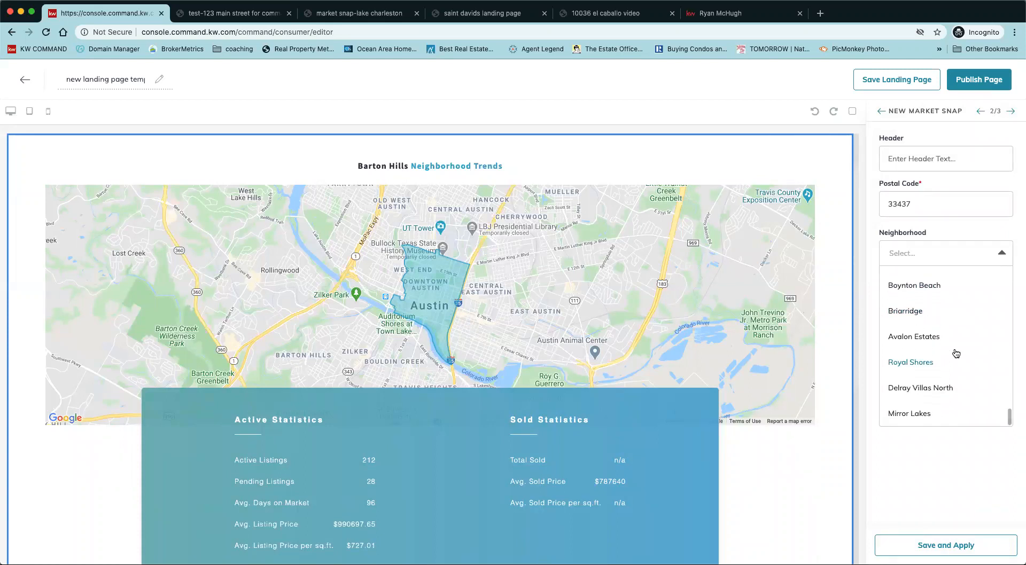
{"action": "left_click", "coordinate": [912, 338]}
{"action": "left_click", "coordinate": [904, 158]}
{"action": "type", "text": "Avalon Estate"}
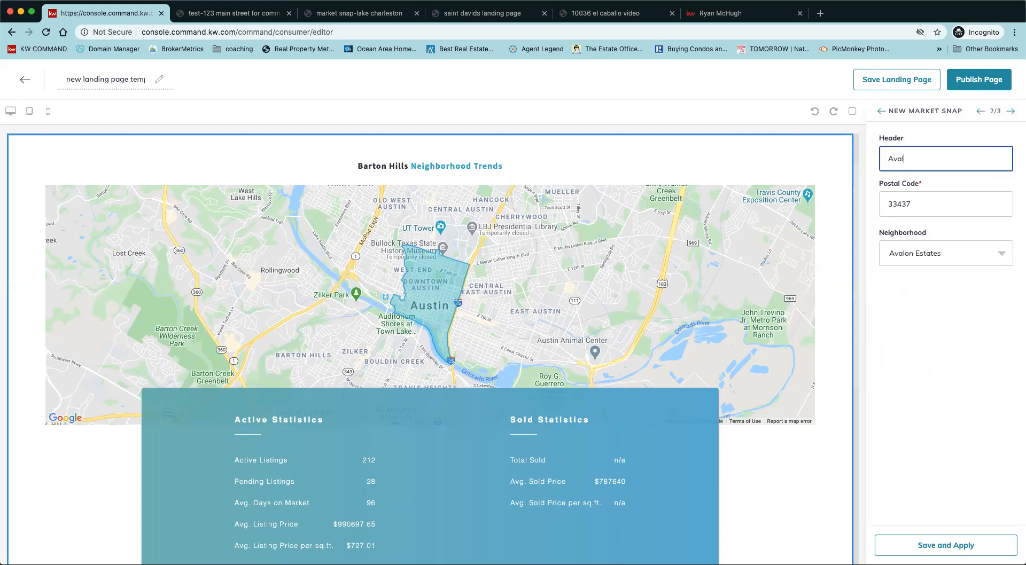
{"action": "type", "text": "s"}
{"action": "left_click", "coordinate": [939, 549]}
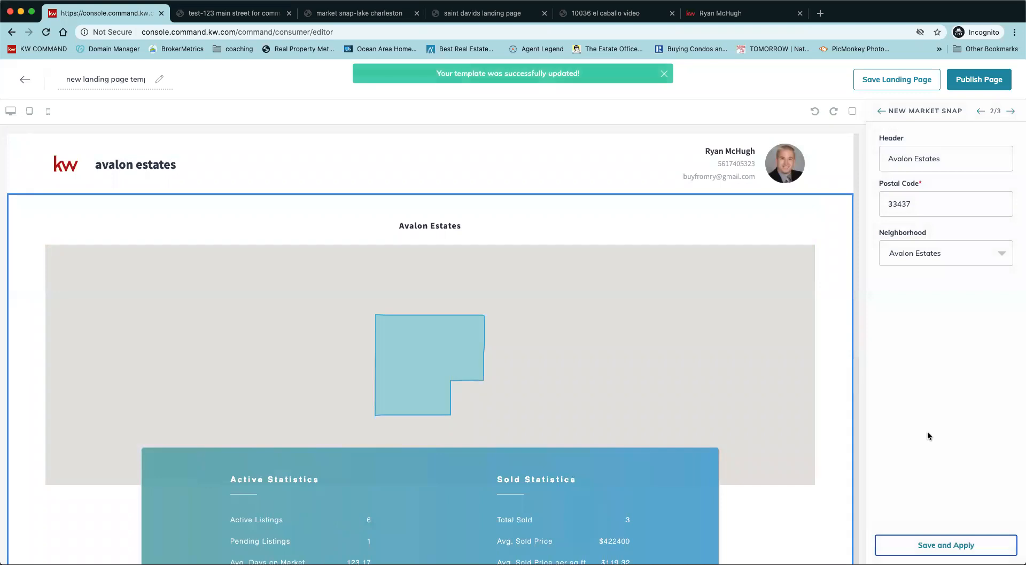
Change the lead form heading to 'looking in avalon estates?', apply it, and publish the page.
{"action": "left_click", "coordinate": [1010, 113]}
{"action": "triple_click", "coordinate": [948, 163]}
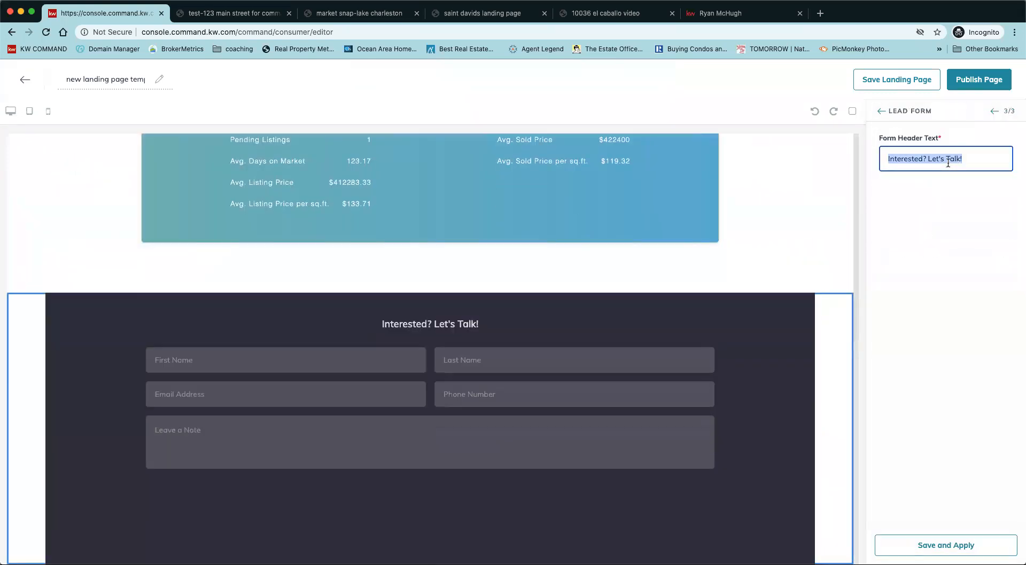
{"action": "type", "text": "looking in aval"}
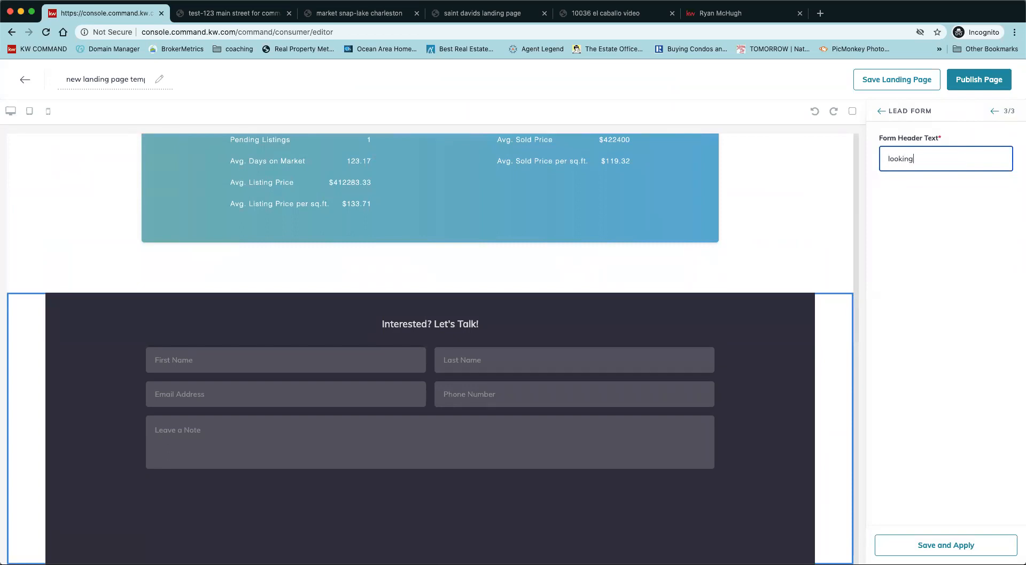
{"action": "type", "text": "on estates?"}
{"action": "left_click", "coordinate": [956, 545]}
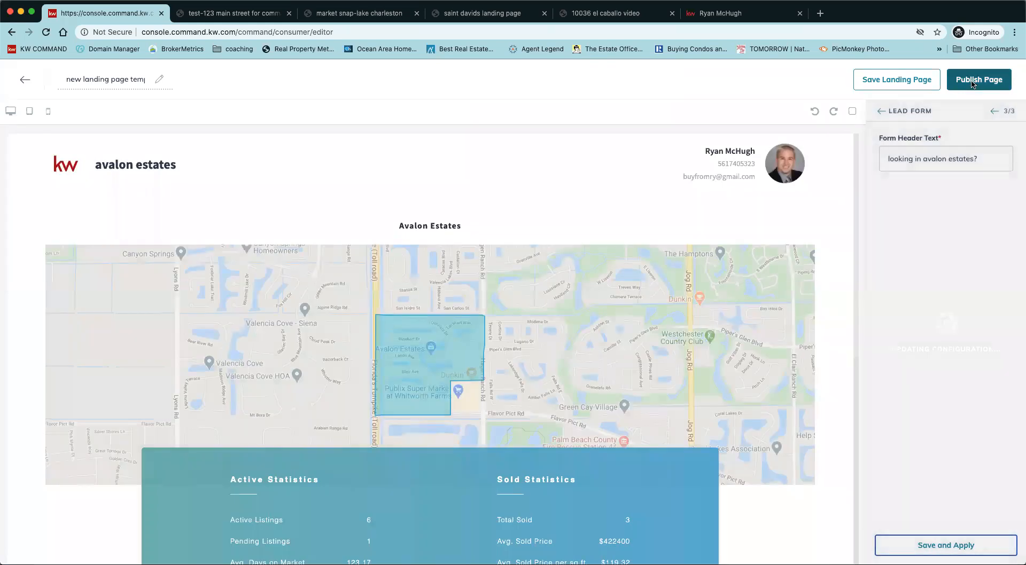
{"action": "left_click", "coordinate": [973, 84]}
{"action": "left_click", "coordinate": [567, 378]}
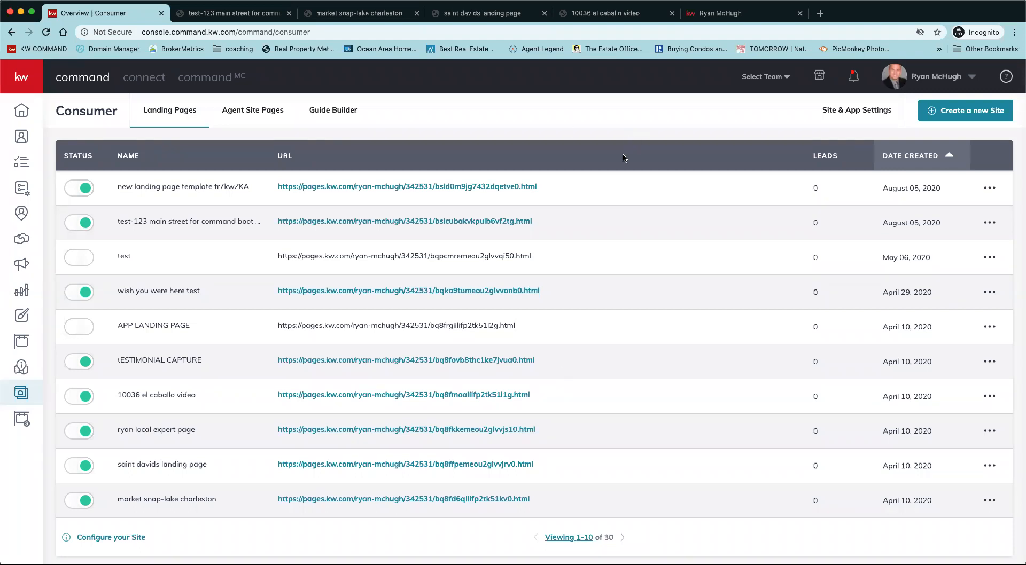
Open the top page's live URL and scroll through its map, statistics and lead form.
{"action": "left_click", "coordinate": [438, 188]}
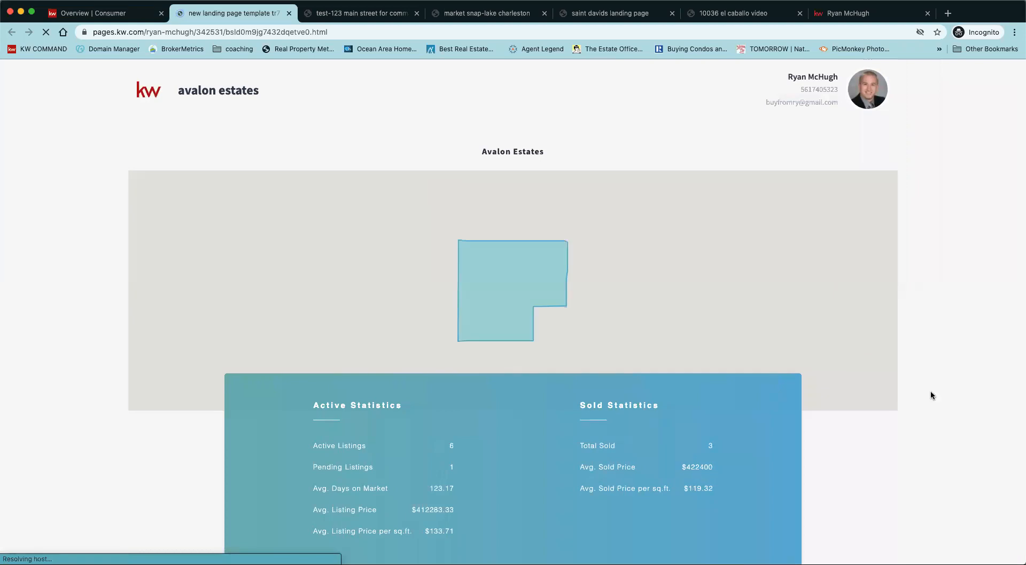
{"action": "scroll", "coordinate": [930, 395], "scroll_direction": "down", "scroll_amount": 1}
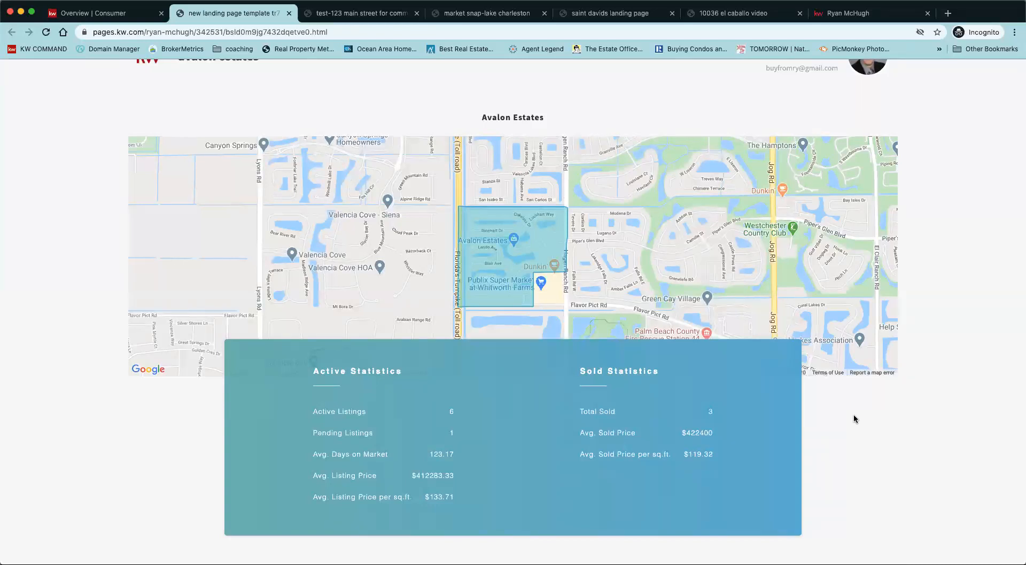
{"action": "scroll", "coordinate": [877, 443], "scroll_direction": "down", "scroll_amount": 2}
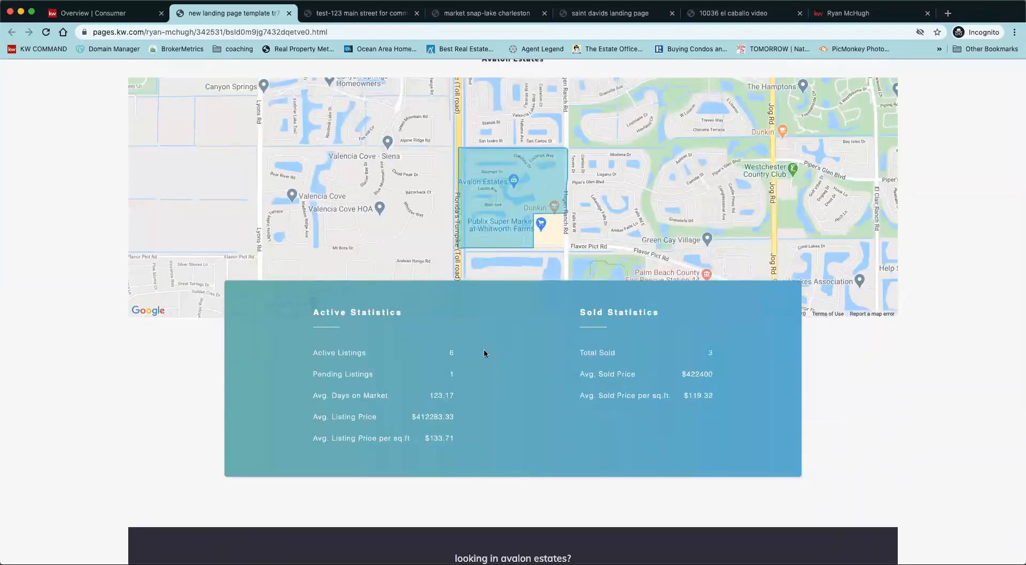
{"action": "scroll", "coordinate": [493, 350], "scroll_direction": "down", "scroll_amount": 3}
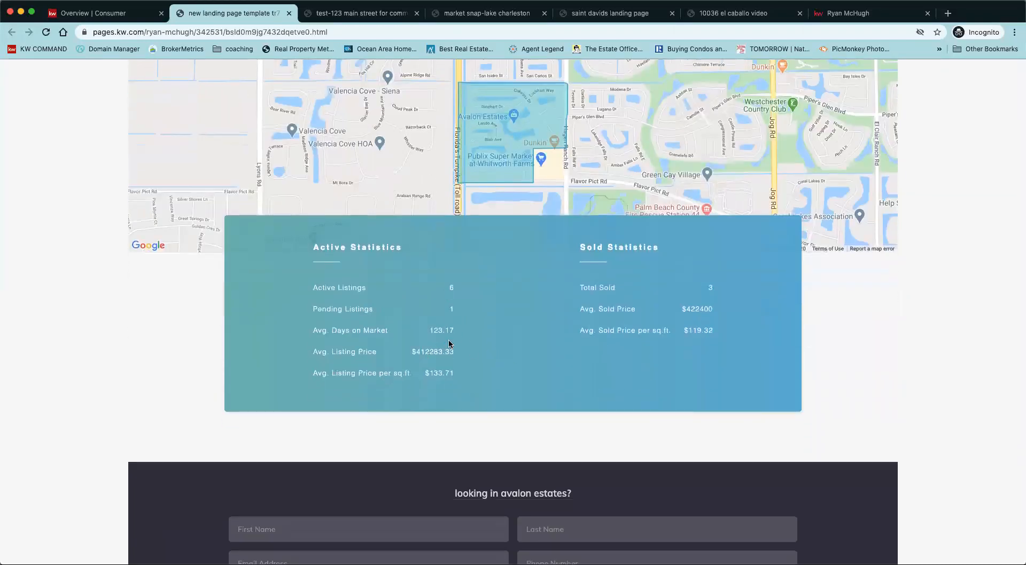
{"action": "scroll", "coordinate": [946, 312], "scroll_direction": "up", "scroll_amount": 6}
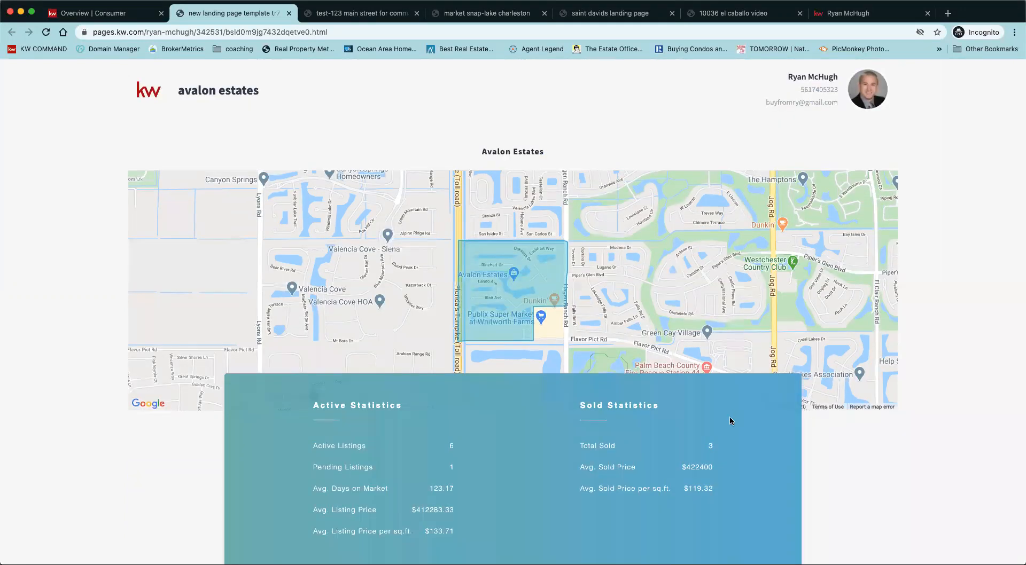
{"action": "scroll", "coordinate": [902, 487], "scroll_direction": "down", "scroll_amount": 10}
{"action": "scroll", "coordinate": [902, 488], "scroll_direction": "down", "scroll_amount": 6}
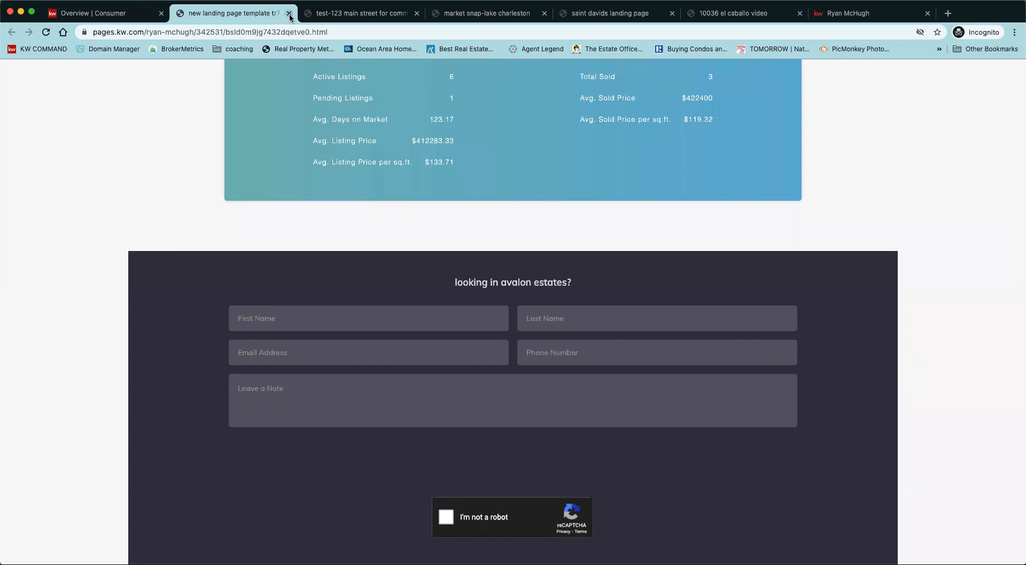
Back in the landing pages list, create a new standalone page and dismiss the layout tip.
{"action": "left_click", "coordinate": [97, 16]}
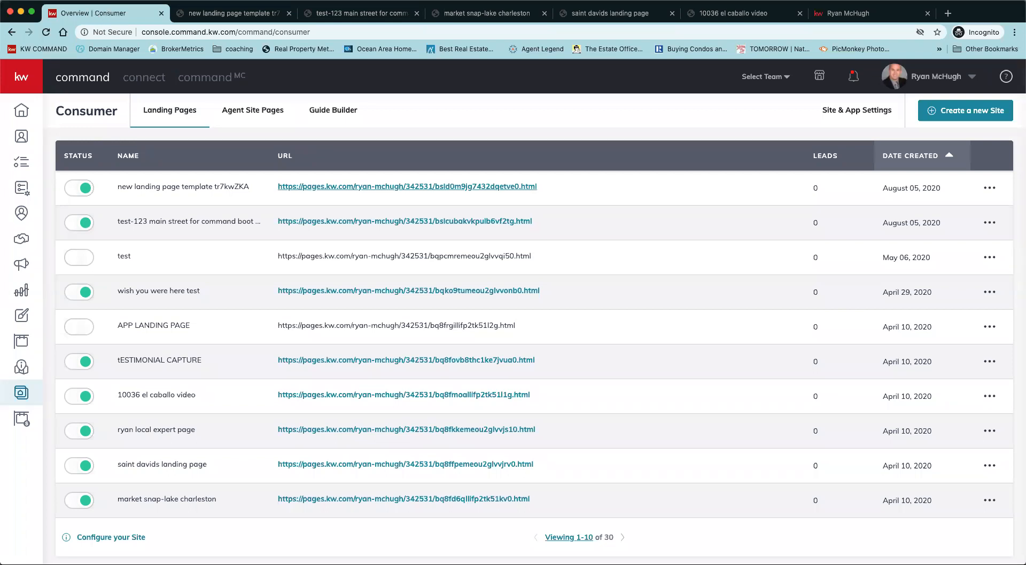
{"action": "left_click", "coordinate": [965, 111]}
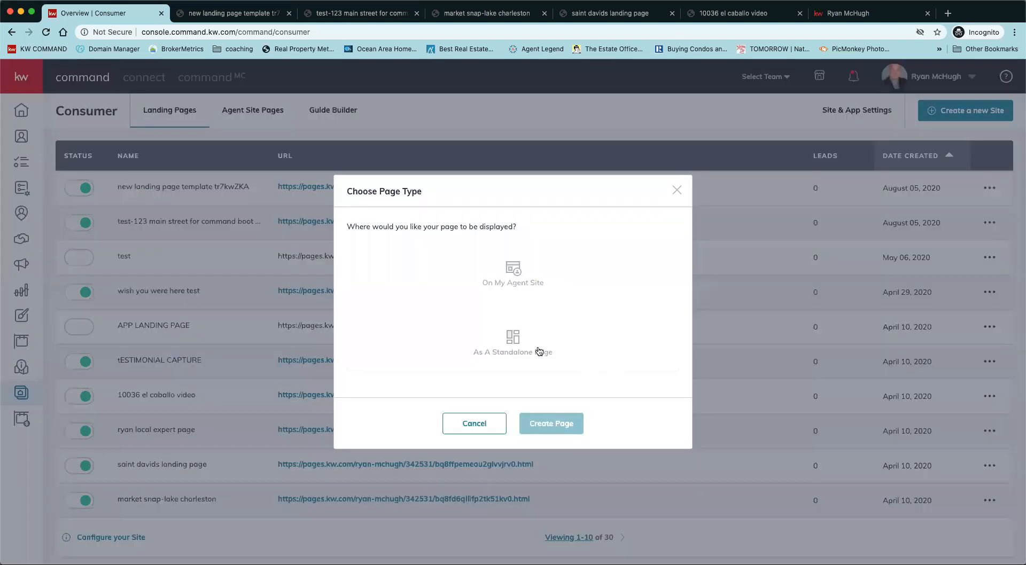
{"action": "left_click", "coordinate": [536, 352]}
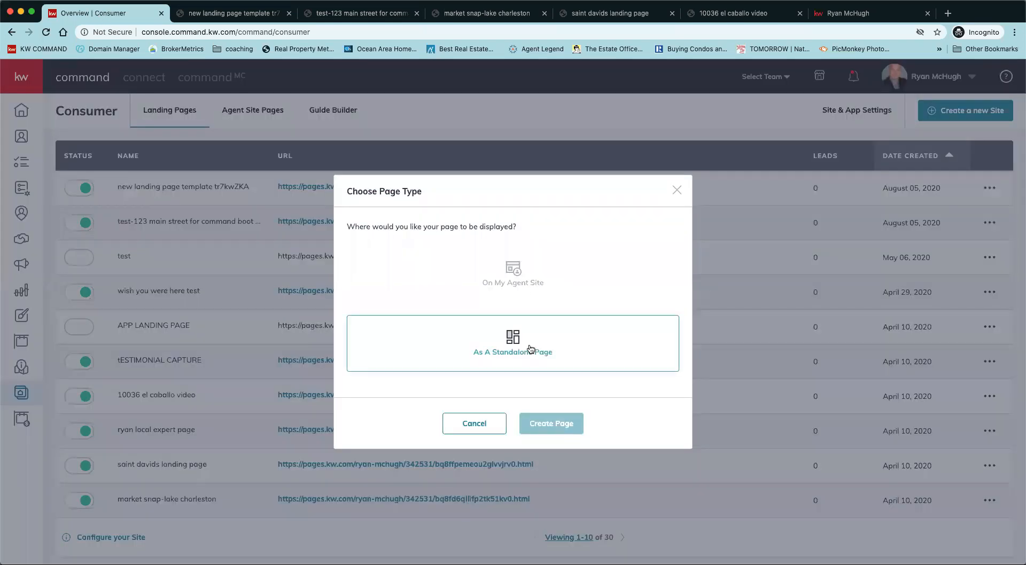
{"action": "left_click", "coordinate": [545, 422]}
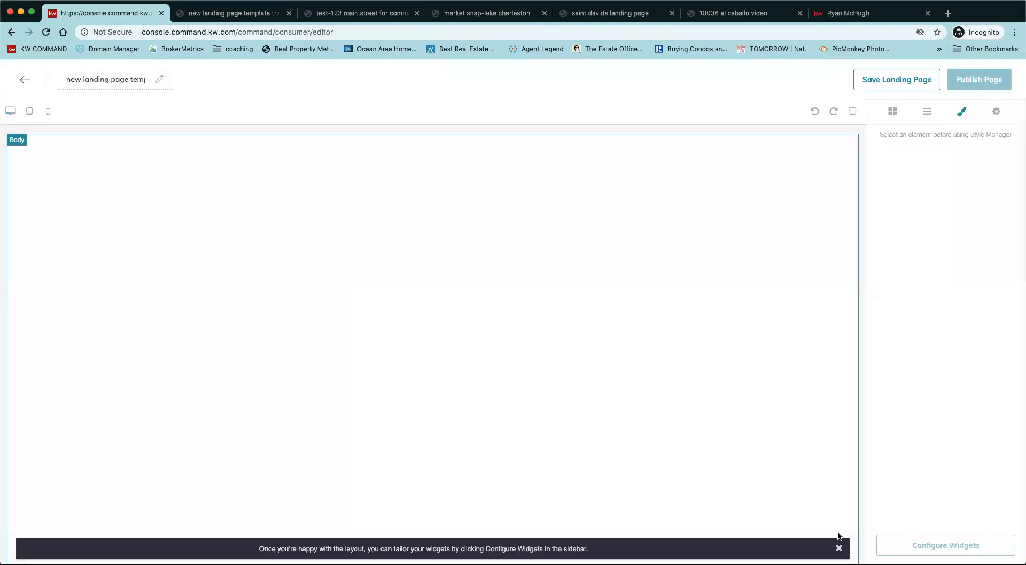
{"action": "left_click", "coordinate": [838, 548]}
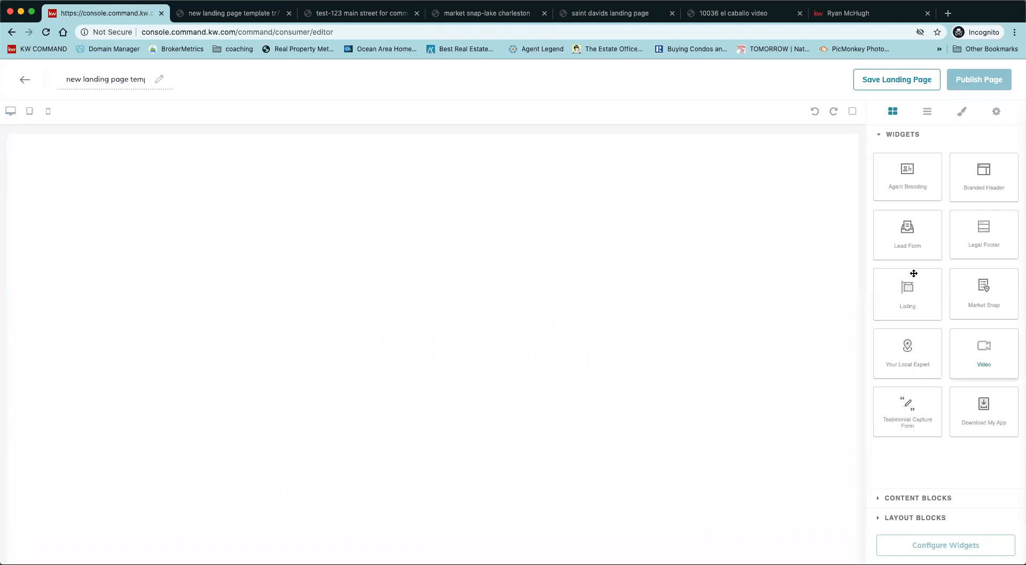
Stack a Branded Header, a Video block and a Lead Form on the page, top to bottom.
{"action": "left_click_drag", "start_coordinate": [907, 233], "coordinate": [723, 393]}
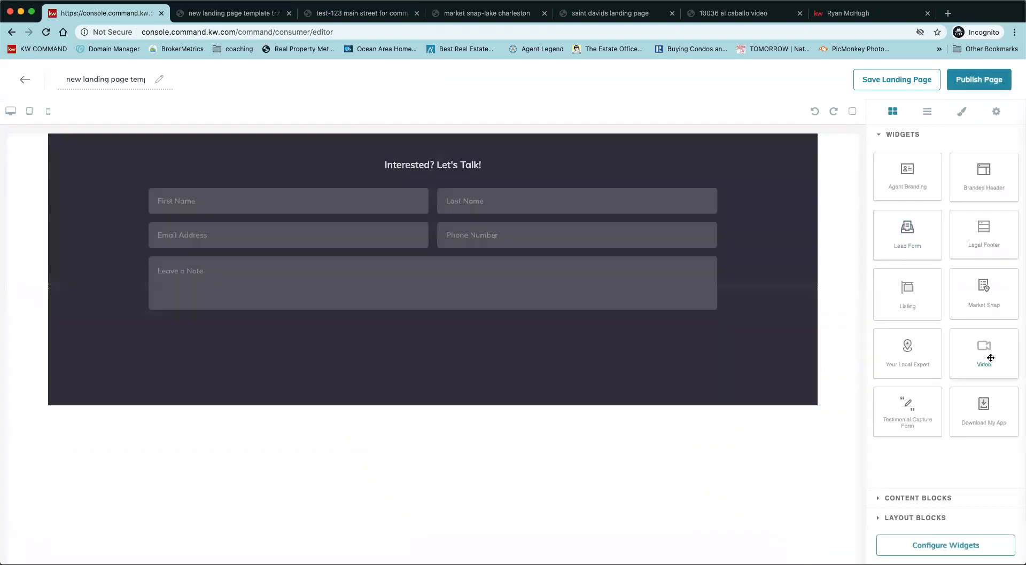
{"action": "left_click_drag", "start_coordinate": [990, 358], "coordinate": [683, 156]}
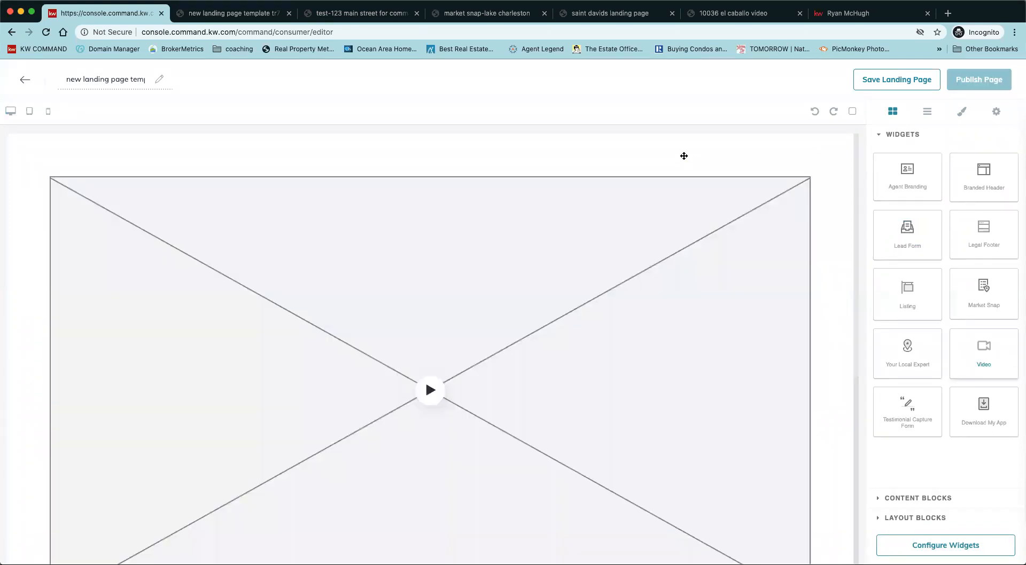
{"action": "left_click_drag", "start_coordinate": [984, 175], "coordinate": [755, 171]}
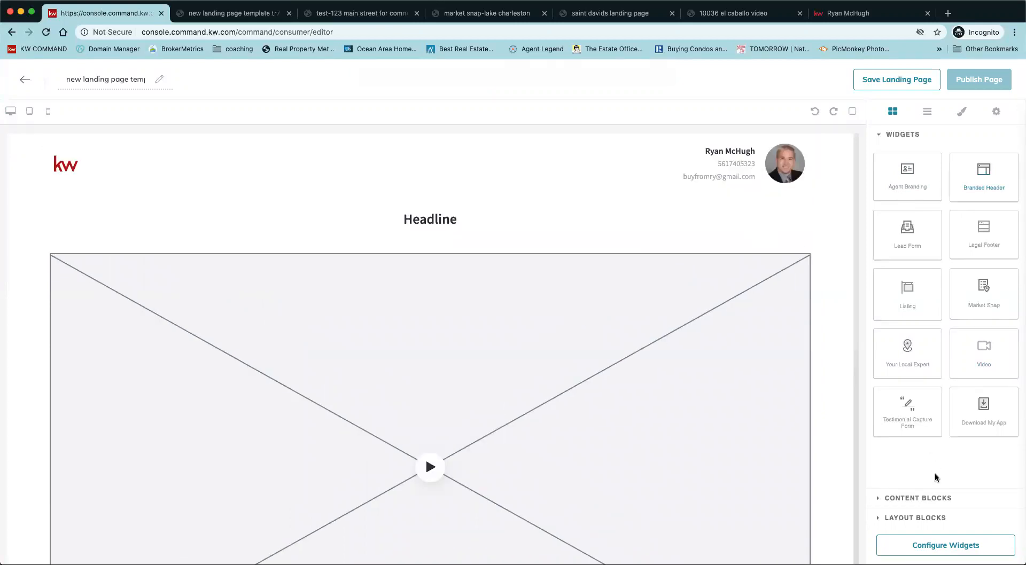
Set the Branded Header's header text to 'test video' and save it.
{"action": "left_click", "coordinate": [942, 548]}
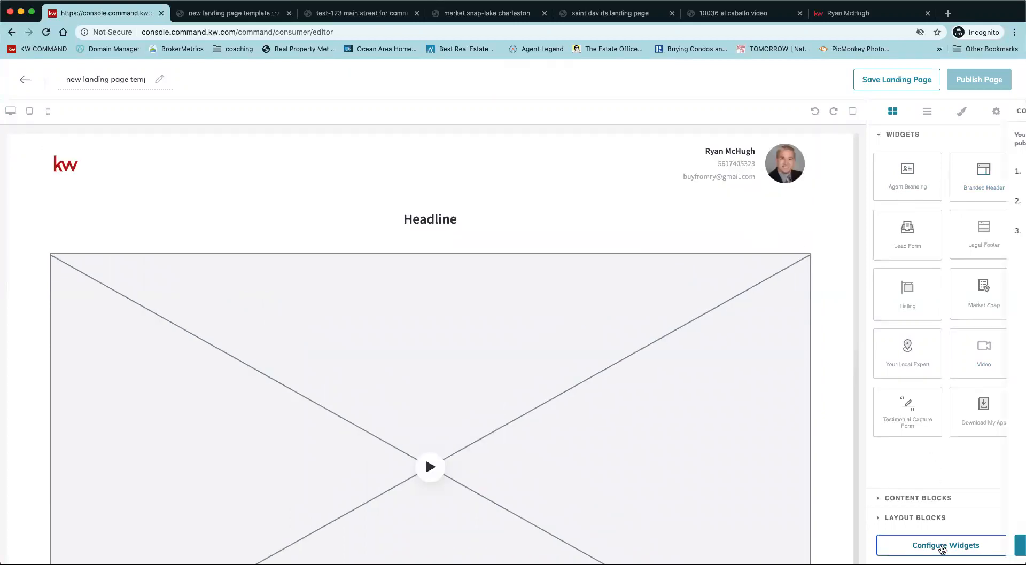
{"action": "left_click", "coordinate": [950, 172]}
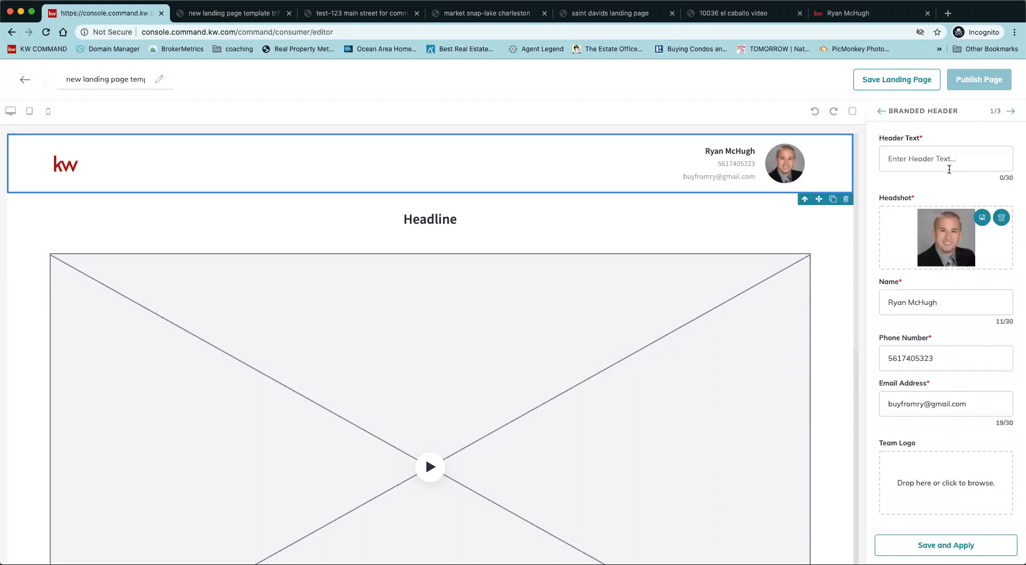
{"action": "left_click", "coordinate": [944, 162]}
{"action": "type", "text": "test video"}
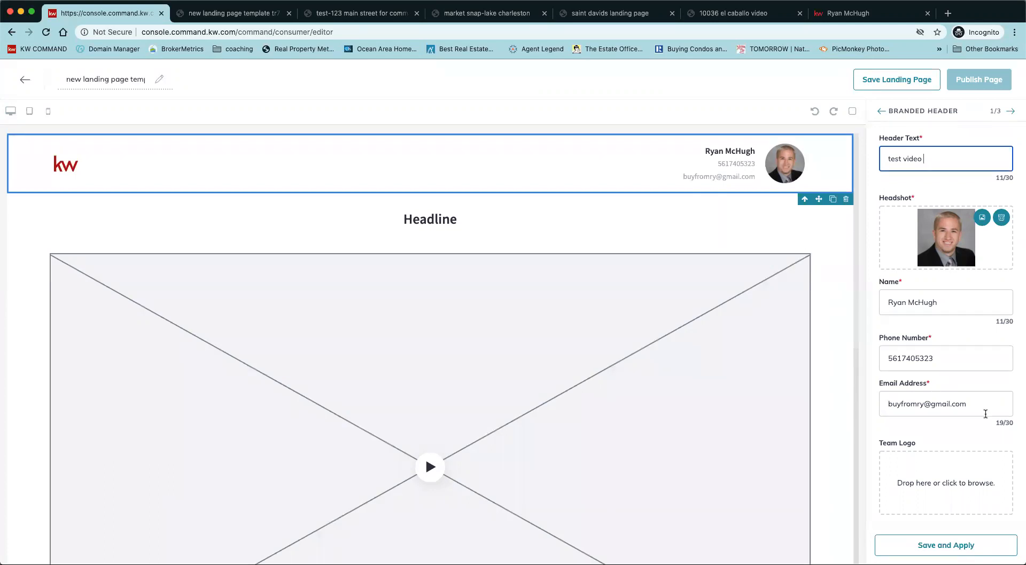
{"action": "left_click", "coordinate": [985, 546]}
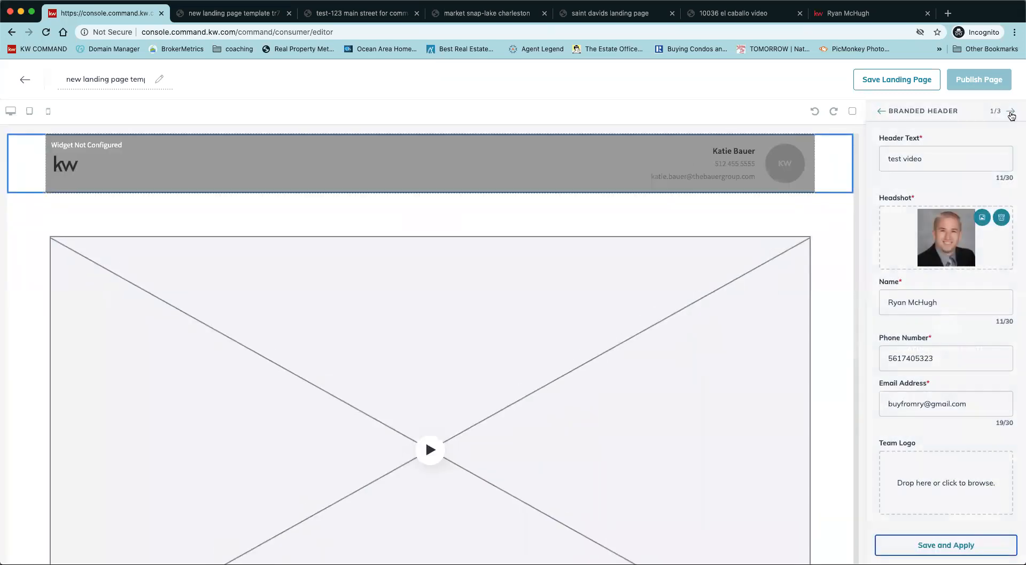
{"action": "left_click", "coordinate": [1011, 112]}
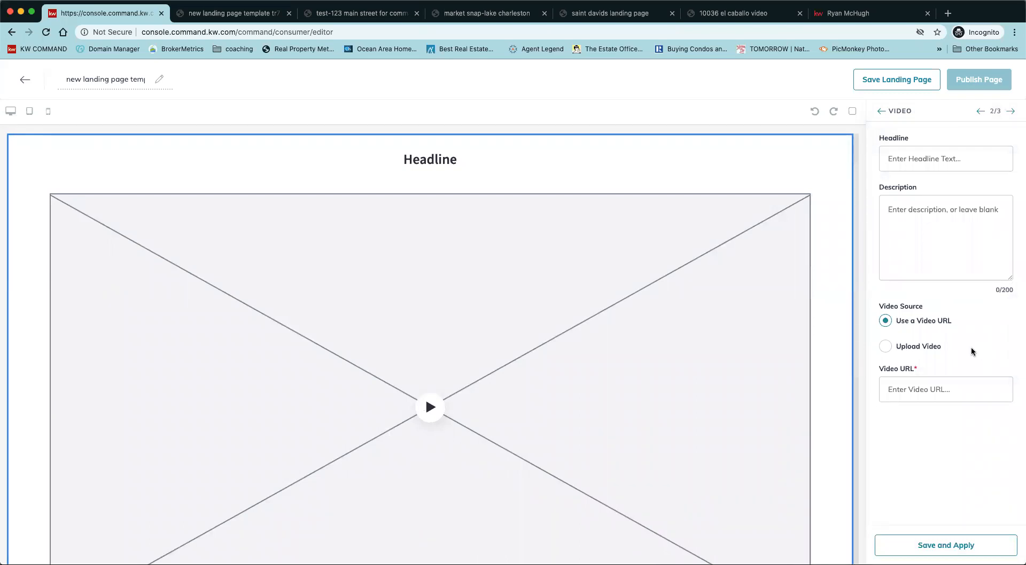
Give the video headline 'test video' and description 'come chekc out our command bootcamp class'.
{"action": "left_click", "coordinate": [919, 156]}
{"action": "type", "text": "test video"}
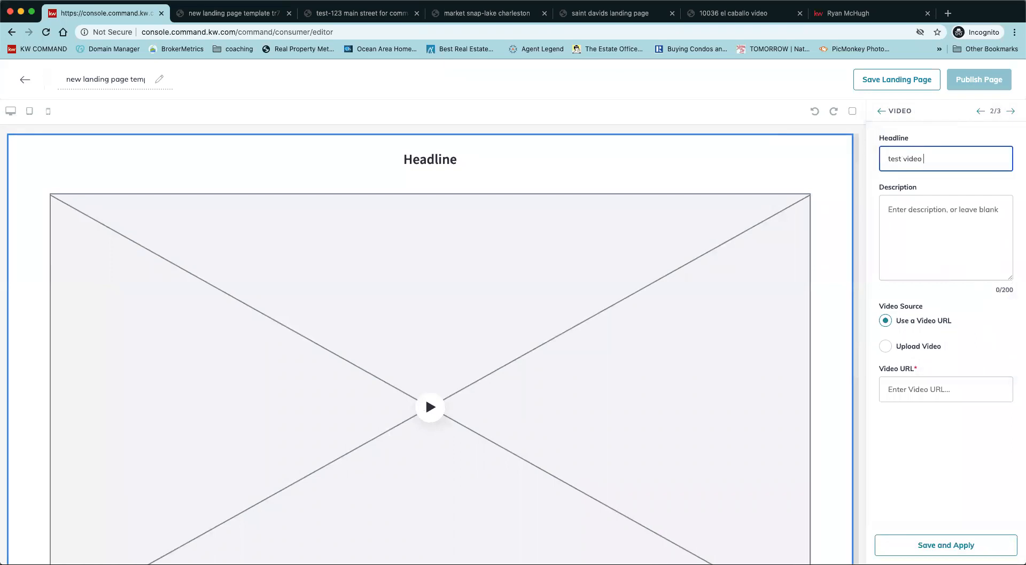
{"action": "left_click", "coordinate": [941, 219]}
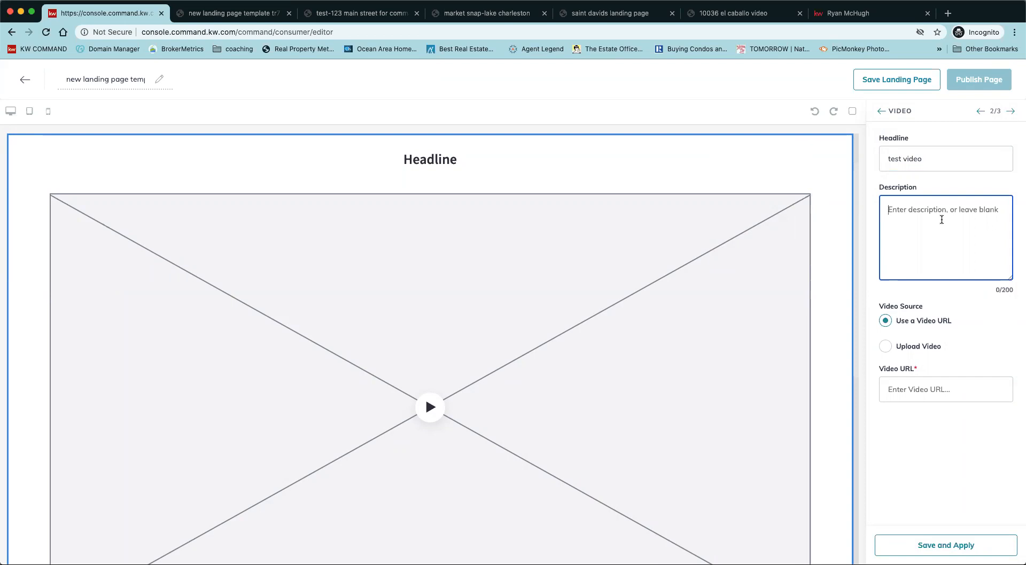
{"action": "type", "text": "come chekc out our command bootcamp class"}
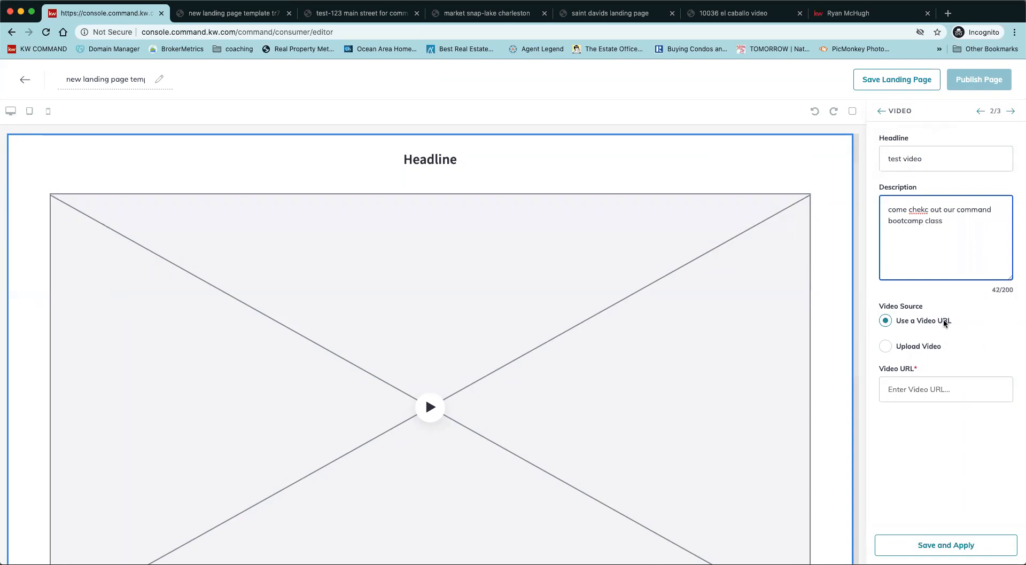
{"action": "left_click", "coordinate": [925, 347]}
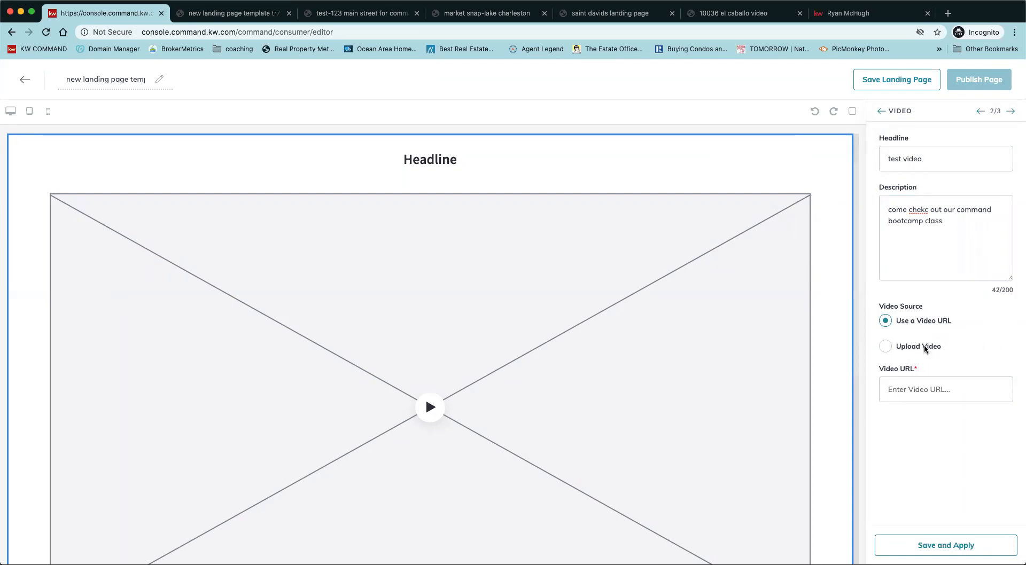
Set the video source to Upload Video and browse for a video file.
{"action": "left_click", "coordinate": [896, 347]}
{"action": "left_click", "coordinate": [895, 324]}
{"action": "left_click", "coordinate": [884, 347]}
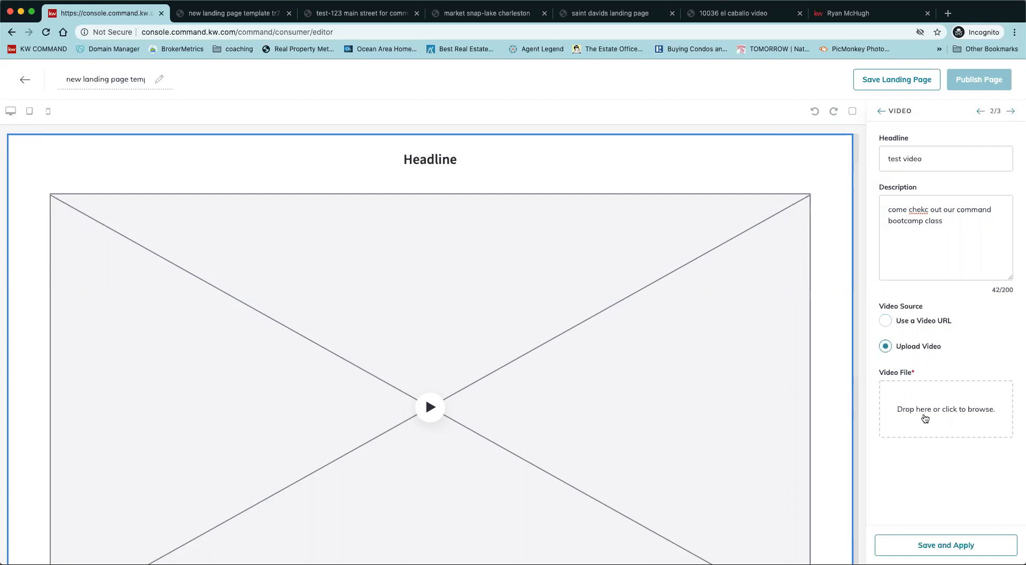
{"action": "left_click", "coordinate": [961, 417]}
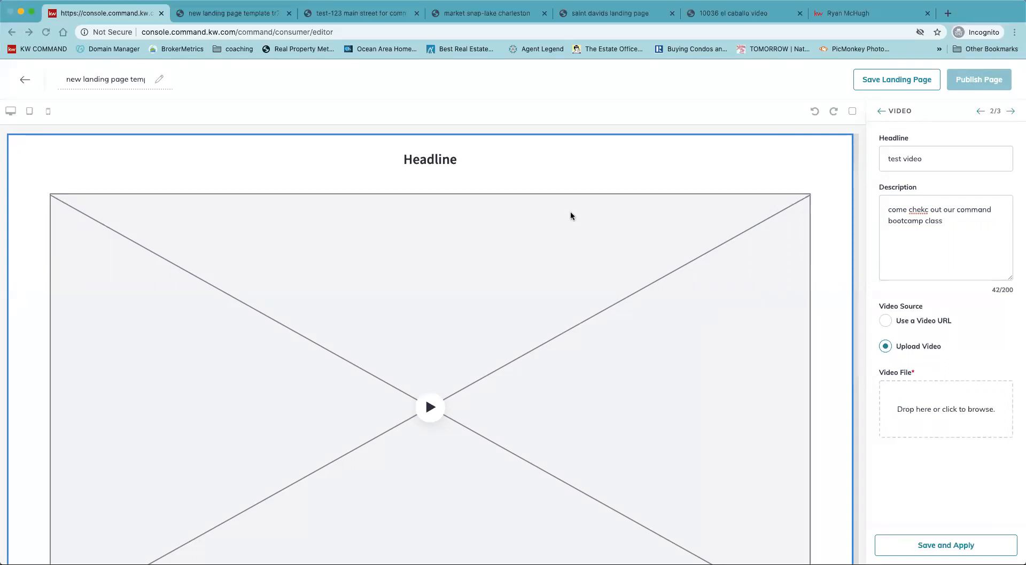
Pick a video file for the video widget, save the settings, and move on to Lead Form.
{"action": "left_click", "coordinate": [814, 421]}
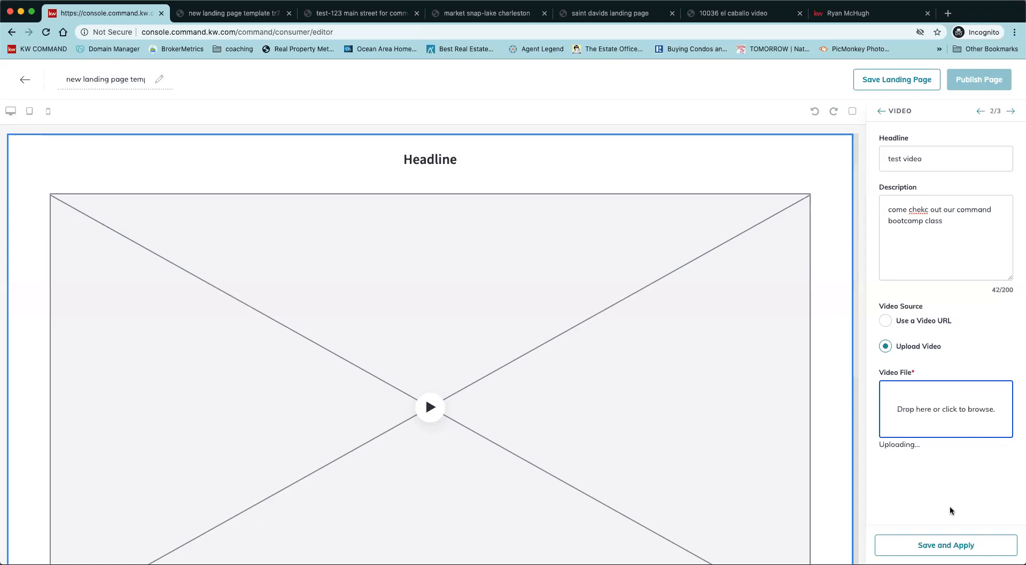
{"action": "left_click", "coordinate": [945, 545]}
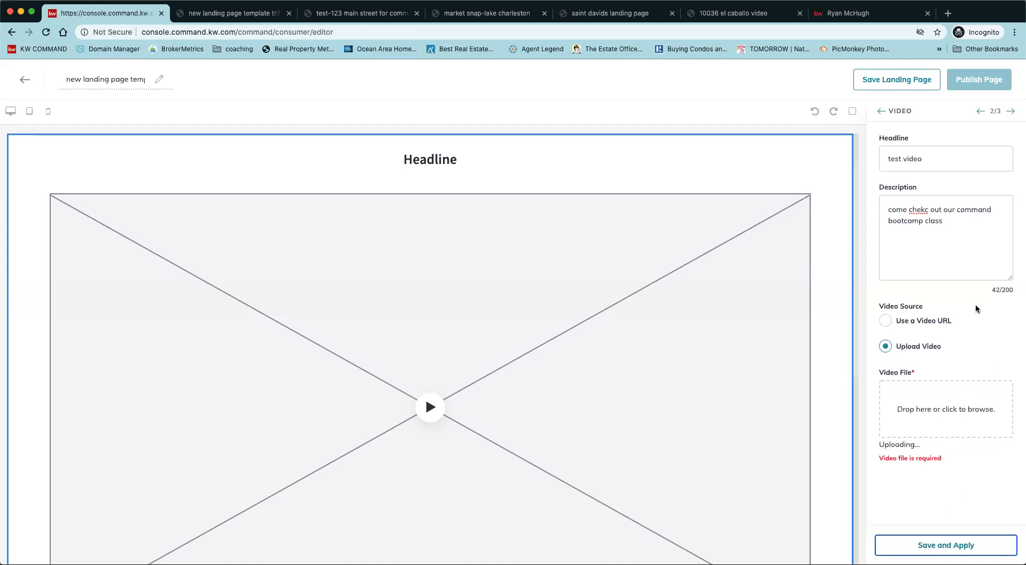
{"action": "left_click", "coordinate": [1010, 111]}
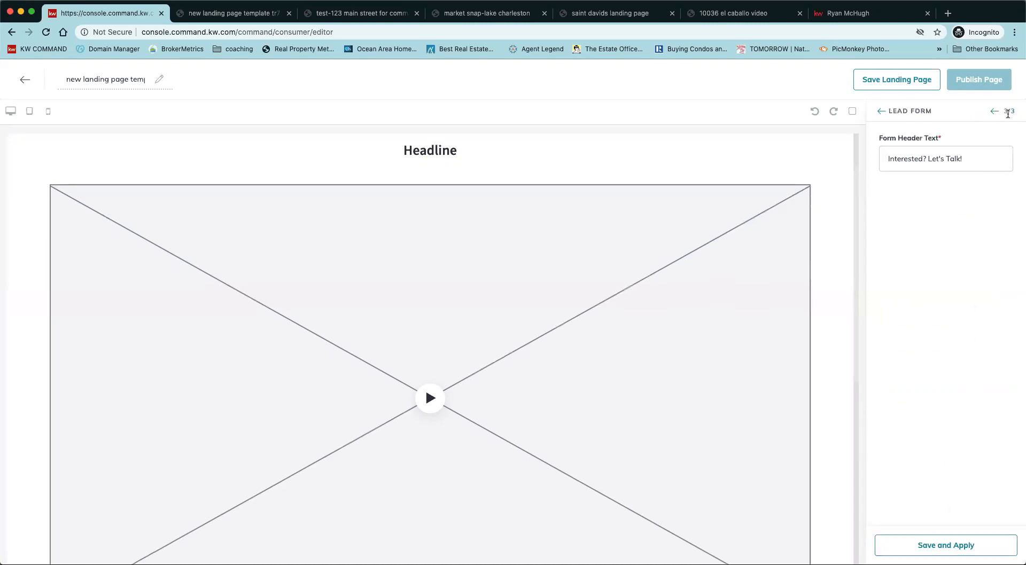
Change the lead form header to 'want to come to the class...register below...' and save it.
{"action": "triple_click", "coordinate": [925, 159]}
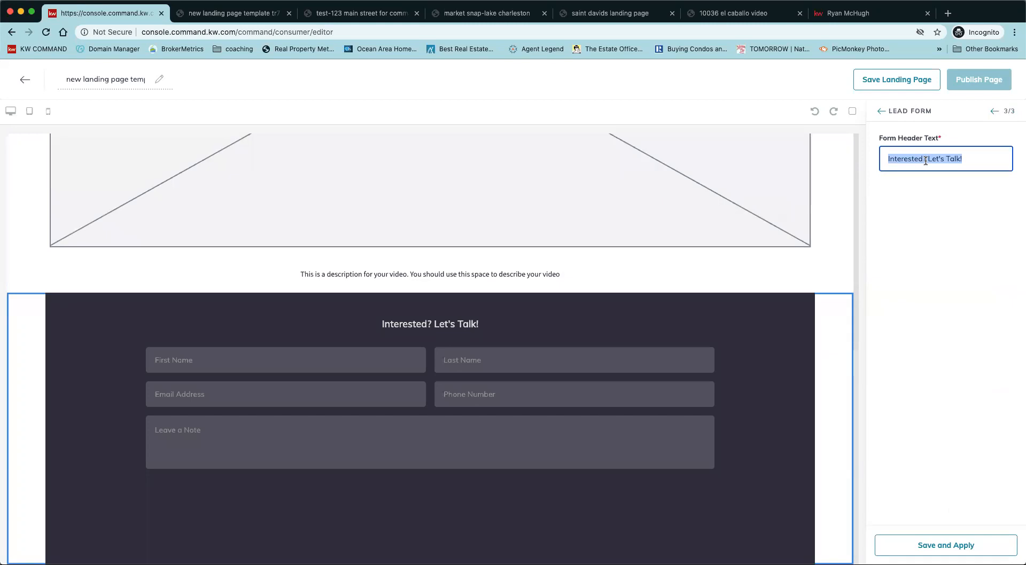
{"action": "type", "text": "want to come to the"}
{"action": "type", "text": " class...registe"}
{"action": "type", "text": "r below..."}
{"action": "left_click", "coordinate": [952, 551]}
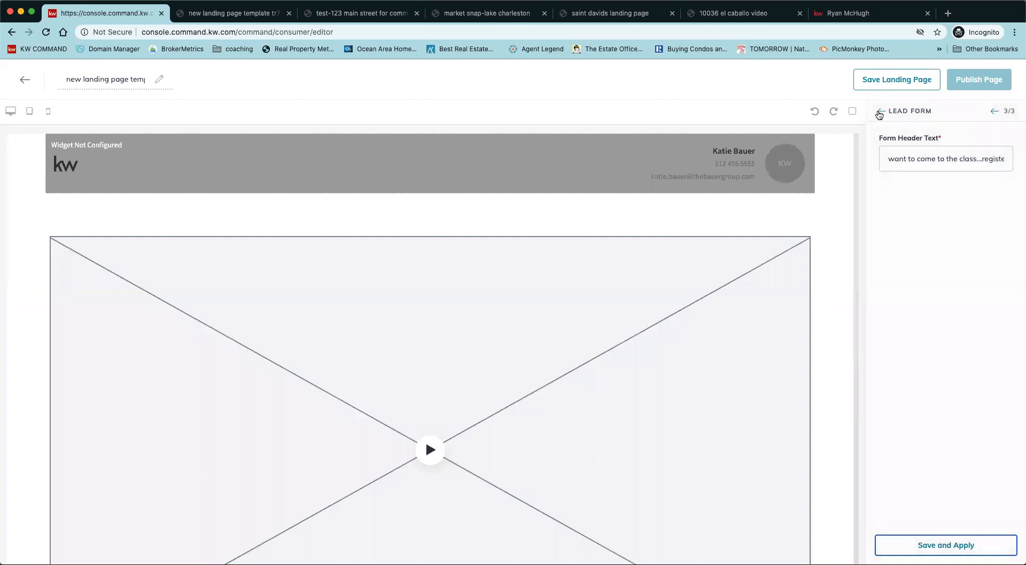
Set the video widget's source to Upload Video, choose a file, save, and leave the editor.
{"action": "left_click", "coordinate": [879, 113]}
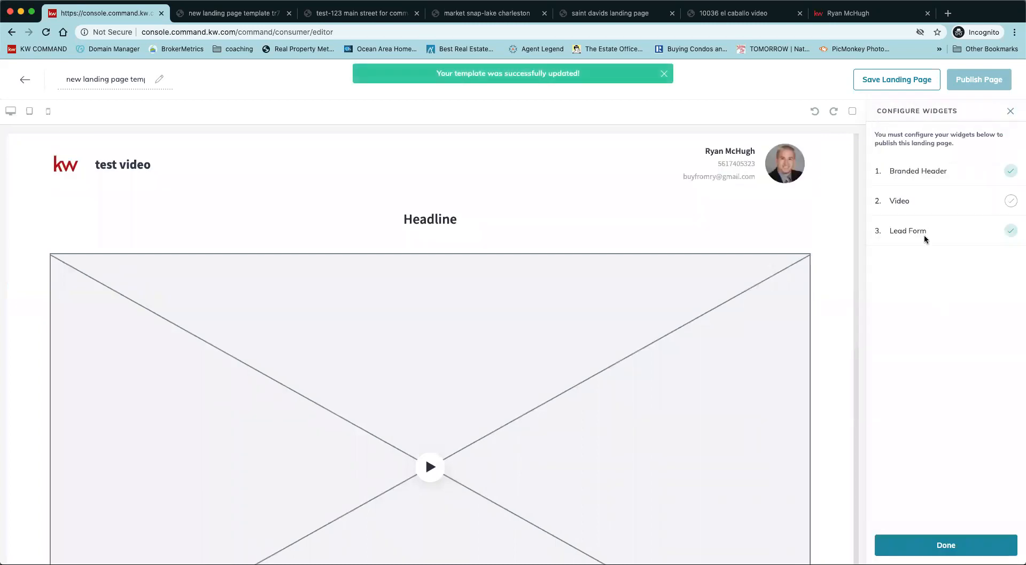
{"action": "left_click", "coordinate": [922, 203]}
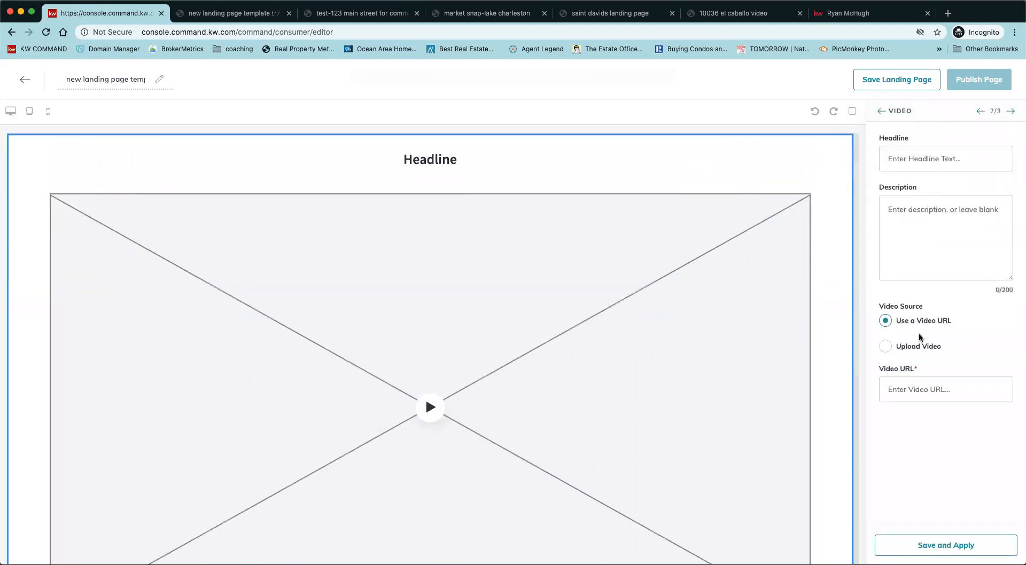
{"action": "left_click", "coordinate": [888, 352]}
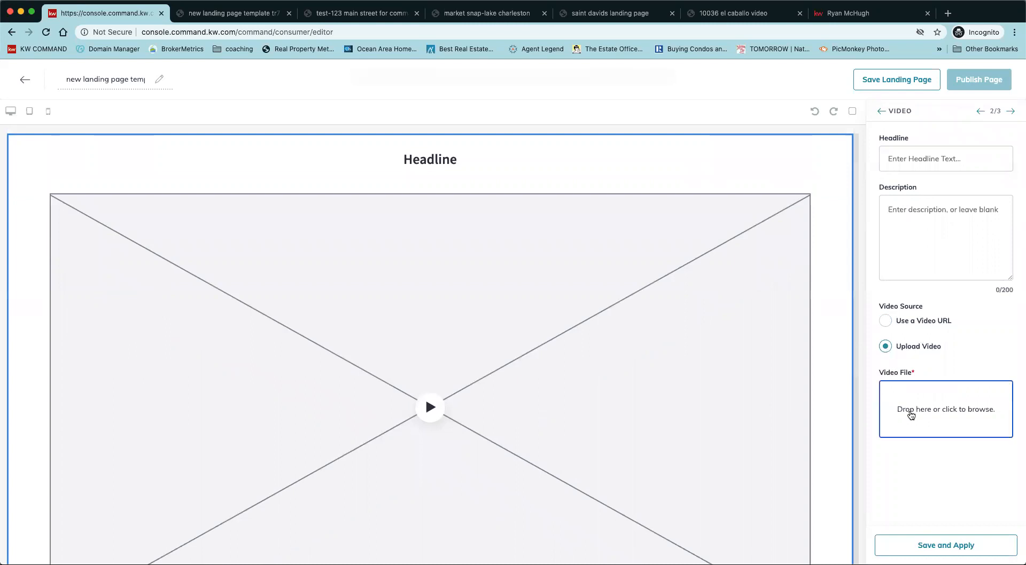
{"action": "left_click", "coordinate": [404, 78]}
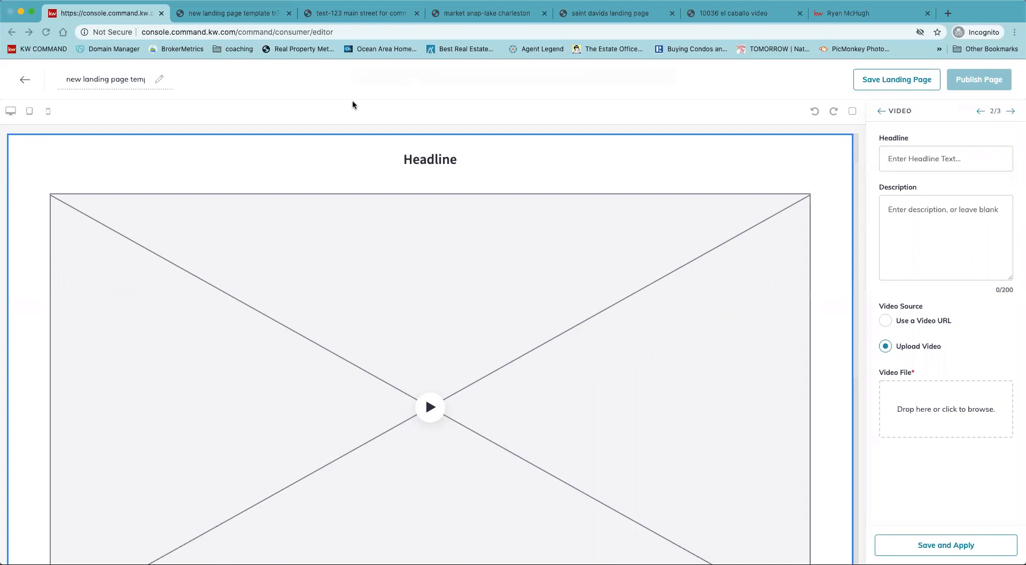
{"action": "left_click", "coordinate": [815, 425]}
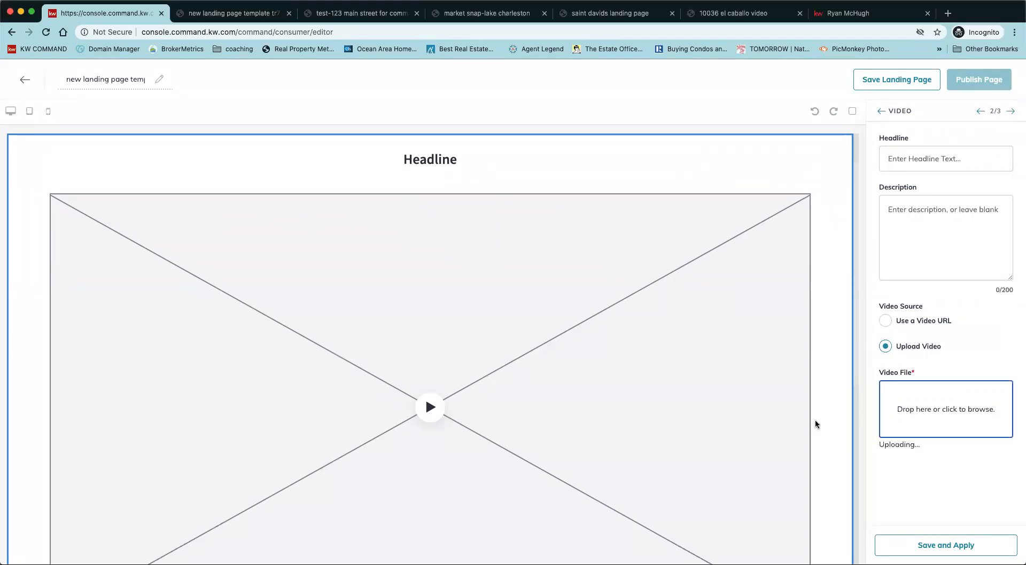
{"action": "left_click", "coordinate": [941, 545]}
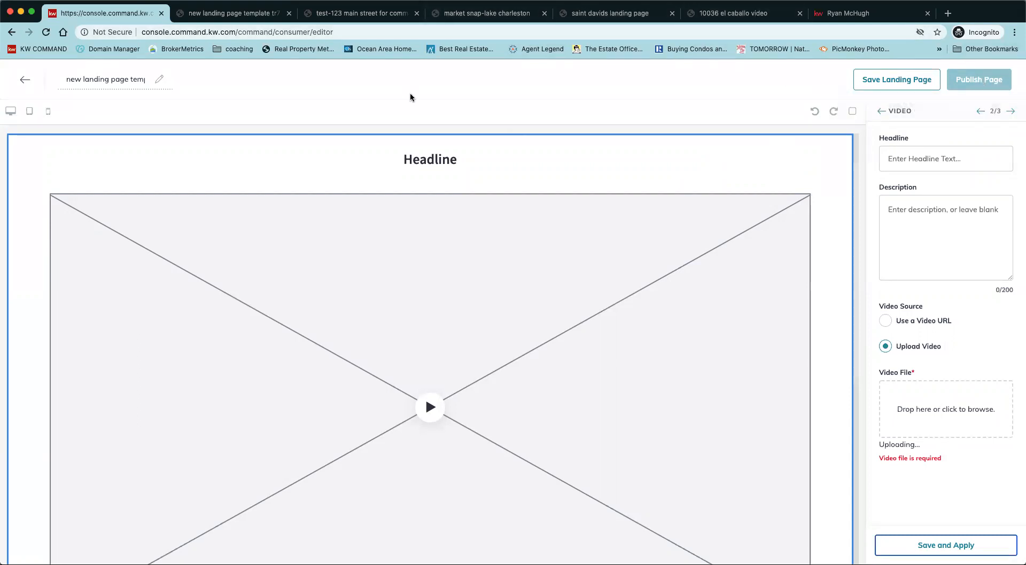
{"action": "left_click", "coordinate": [25, 80]}
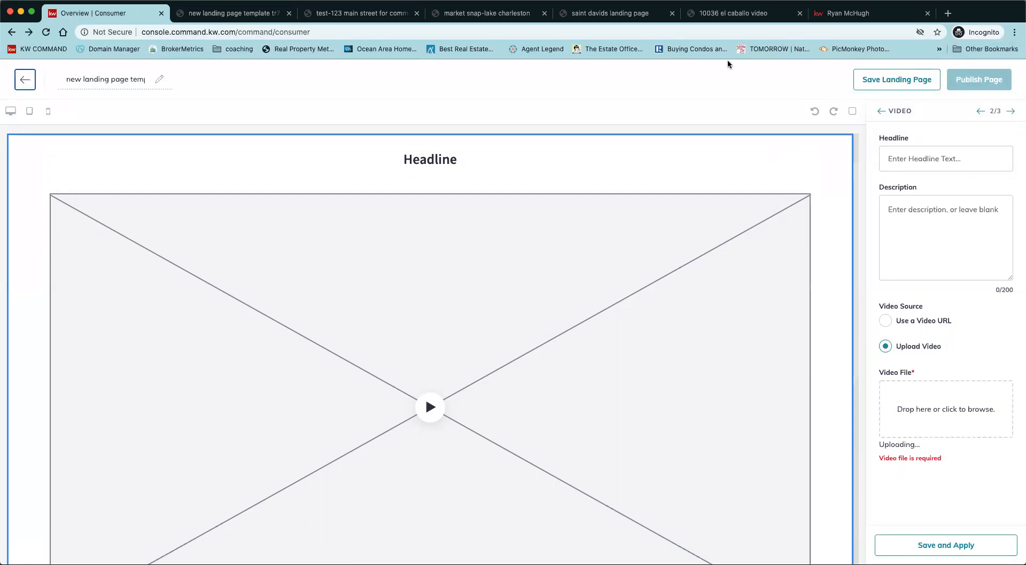
{"action": "left_click", "coordinate": [719, 15]}
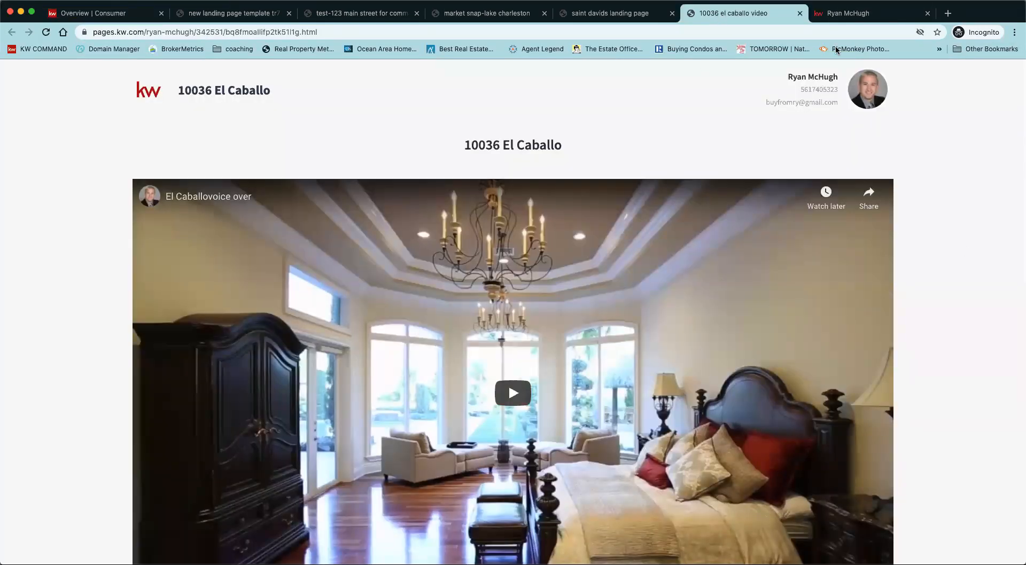
{"action": "scroll", "coordinate": [972, 385], "scroll_direction": "down", "scroll_amount": 7}
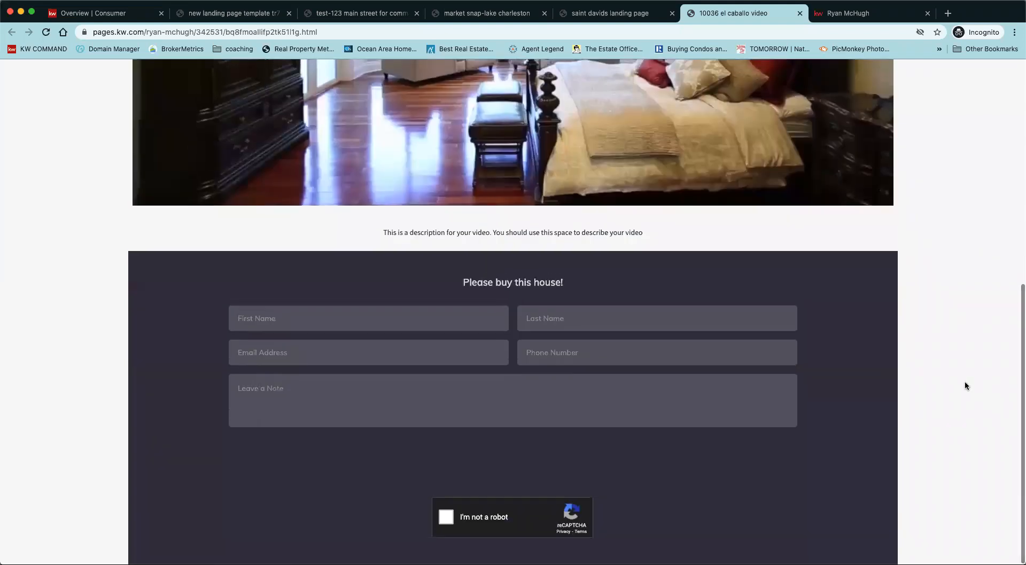
{"action": "scroll", "coordinate": [964, 385], "scroll_direction": "up", "scroll_amount": 5}
{"action": "left_click", "coordinate": [510, 277]}
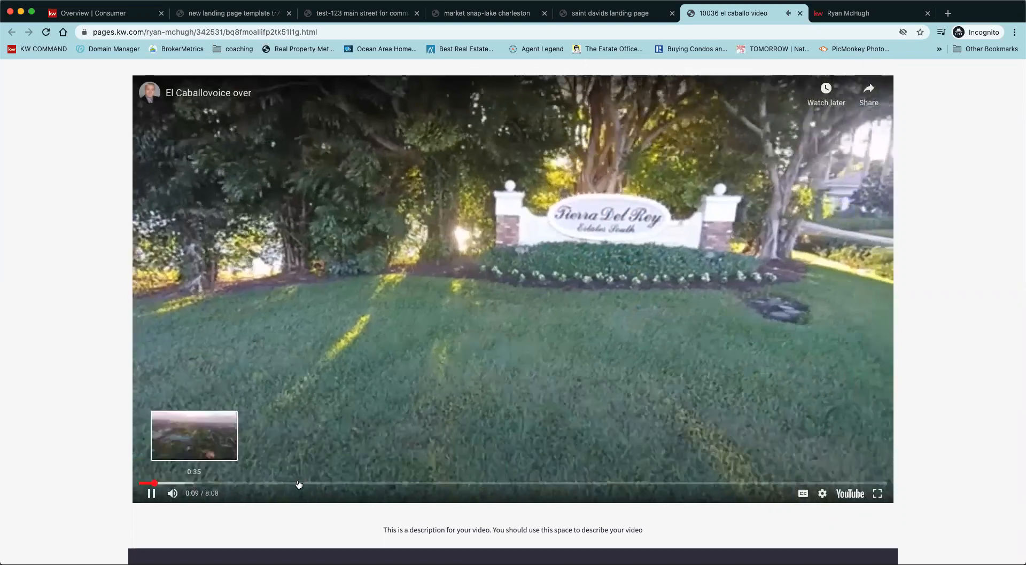
{"action": "left_click", "coordinate": [843, 484]}
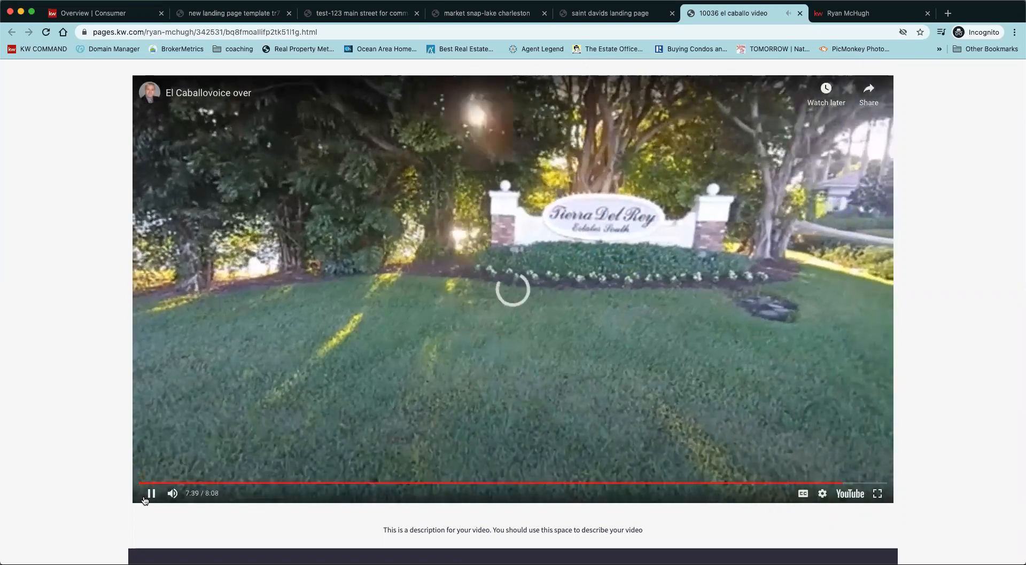
{"action": "left_click", "coordinate": [151, 495]}
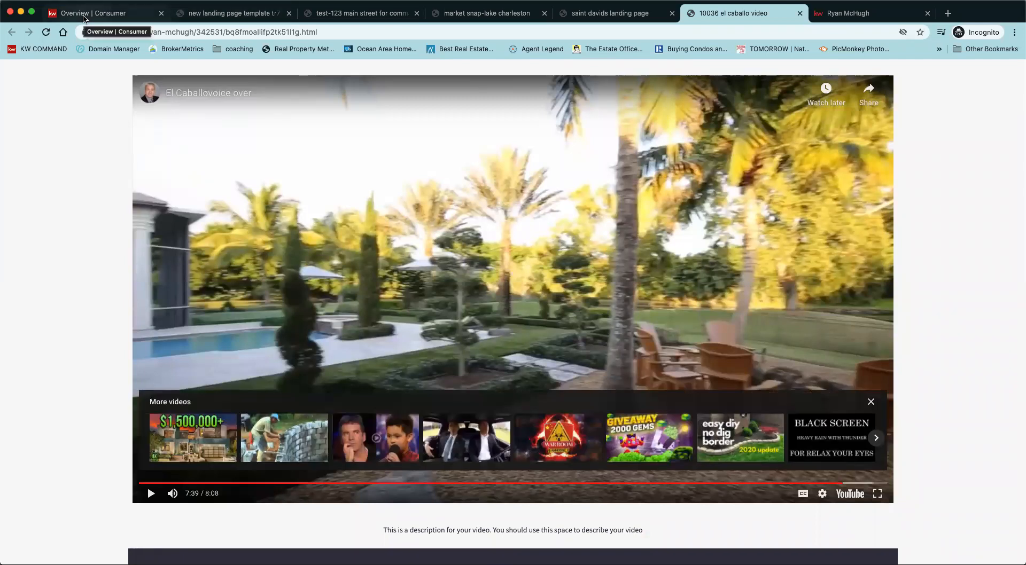
Return to the Consumer landing pages overview and open the Designs template library.
{"action": "left_click", "coordinate": [84, 17]}
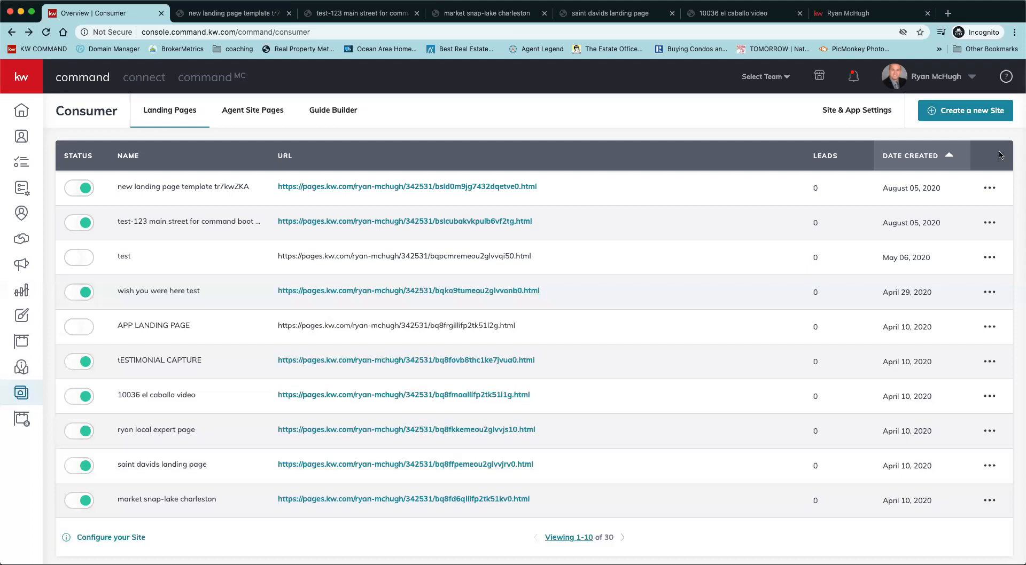
{"action": "left_click", "coordinate": [20, 319]}
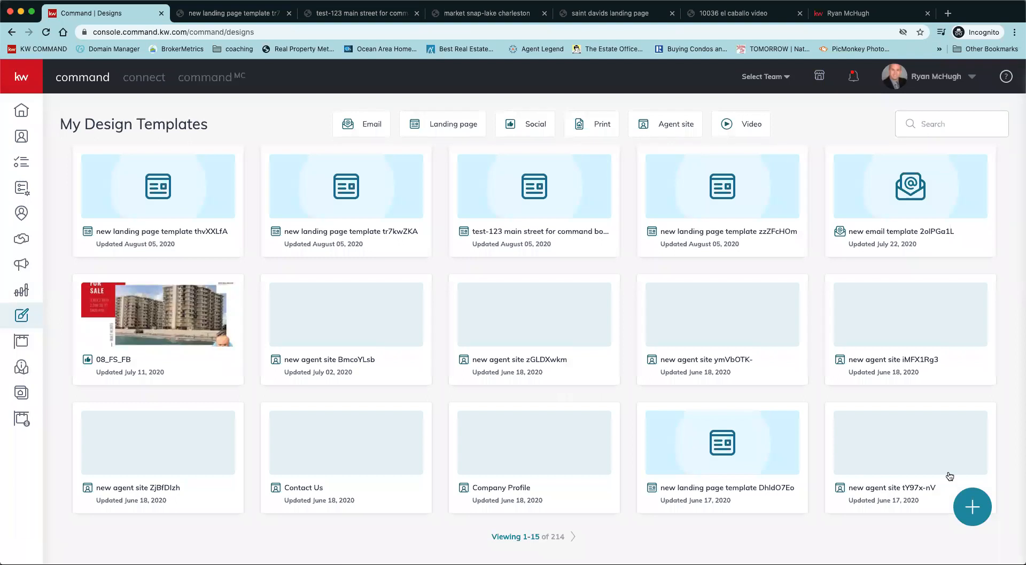
Filter designs to video templates, preview Lake Charleston's video, then return to the El Caballo page.
{"action": "left_click", "coordinate": [730, 122]}
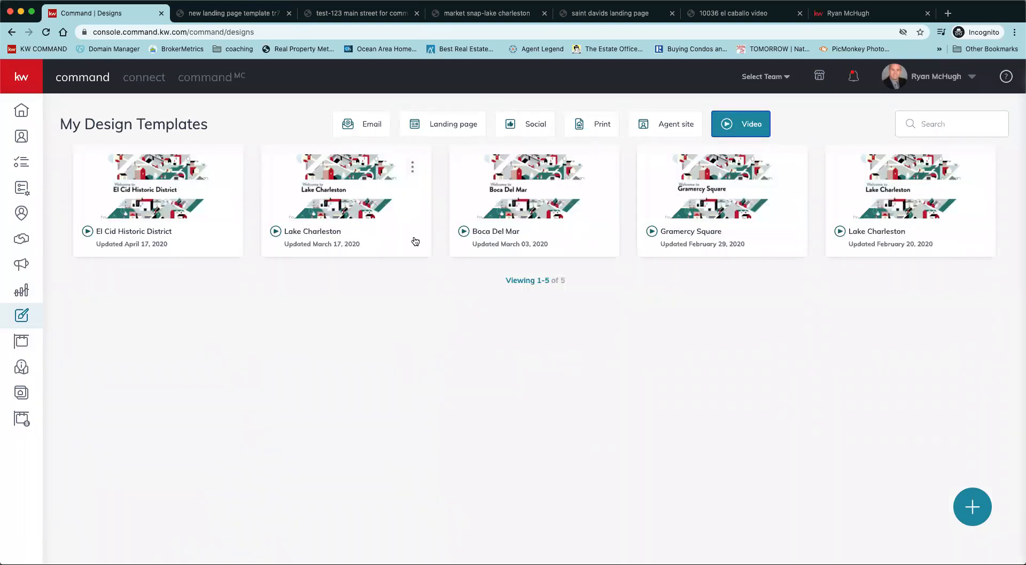
{"action": "left_click", "coordinate": [348, 201]}
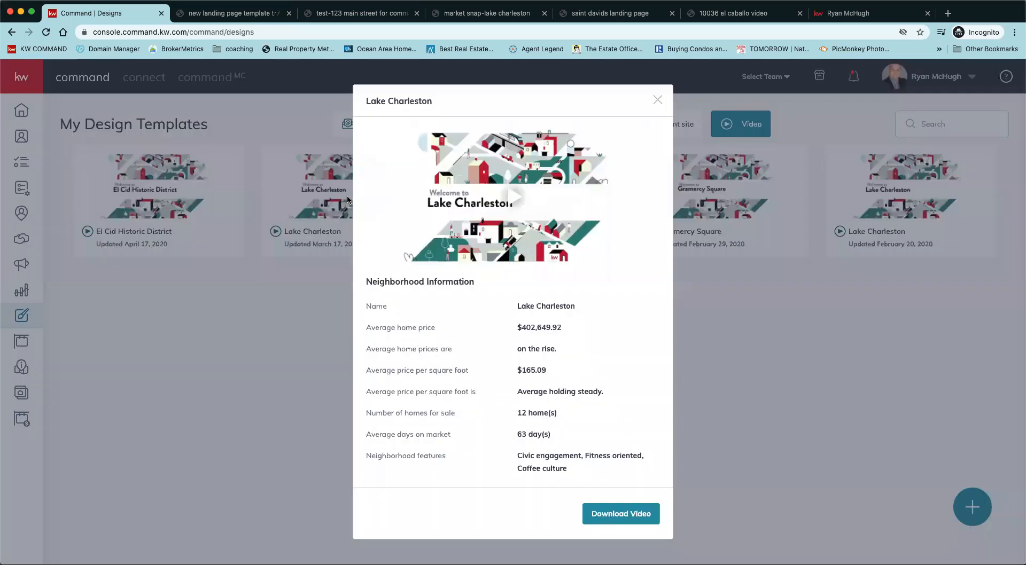
{"action": "left_click", "coordinate": [508, 197]}
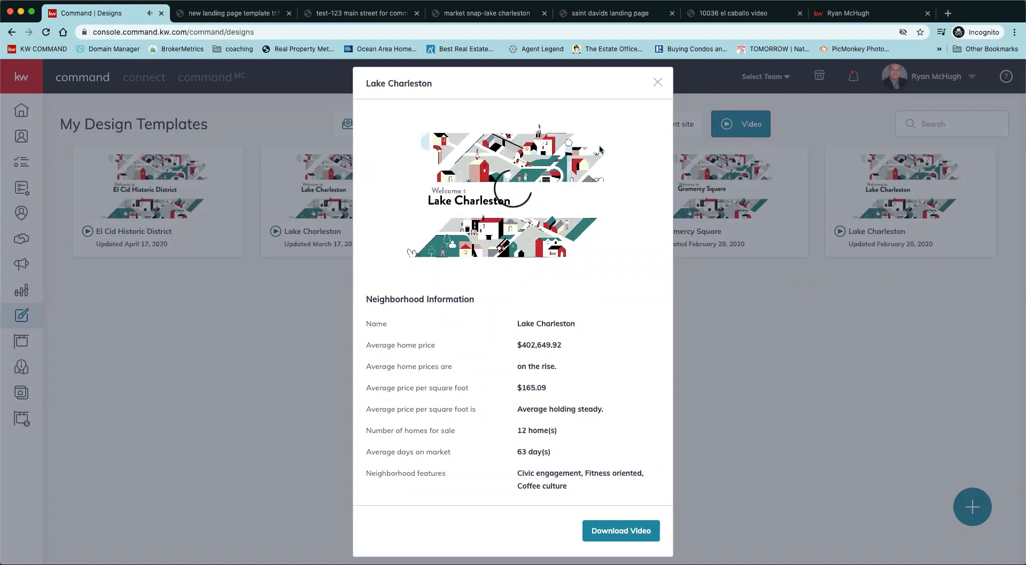
{"action": "mouse_move", "coordinate": [479, 253]}
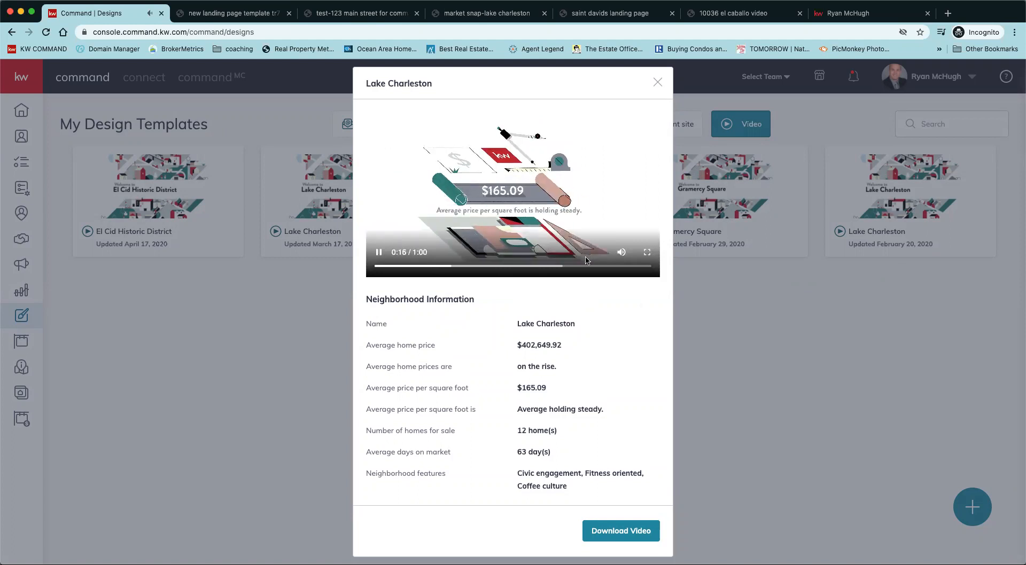
{"action": "left_click", "coordinate": [658, 83]}
{"action": "key", "text": "super+Tab"}
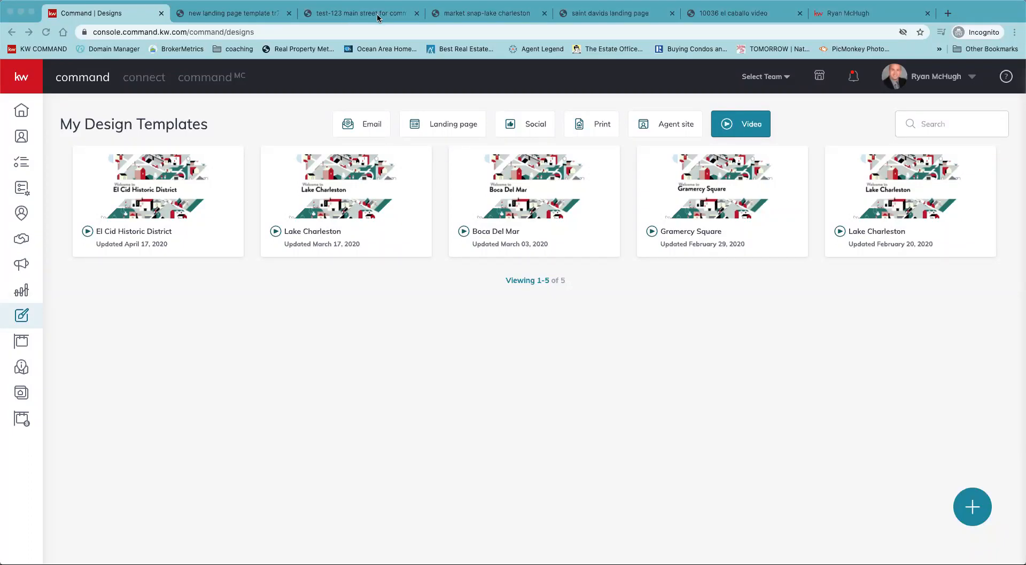
{"action": "left_click", "coordinate": [750, 17]}
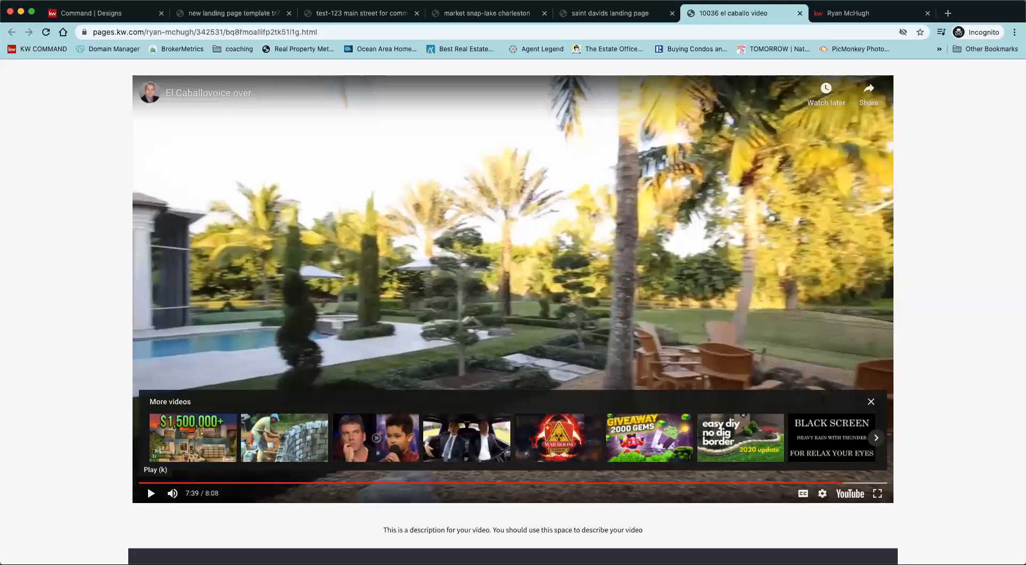
{"action": "scroll", "coordinate": [991, 426], "scroll_direction": "down", "scroll_amount": 5}
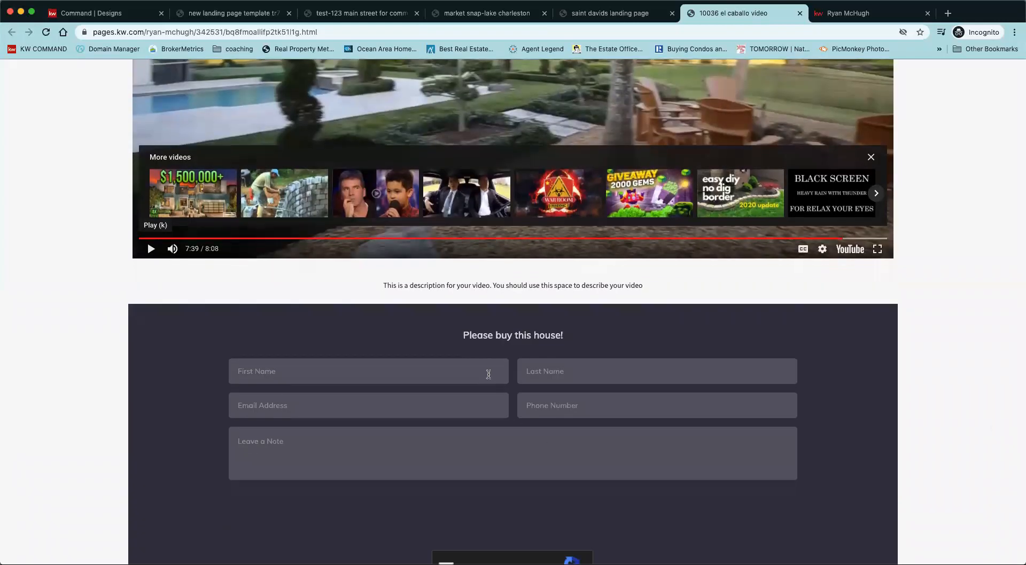